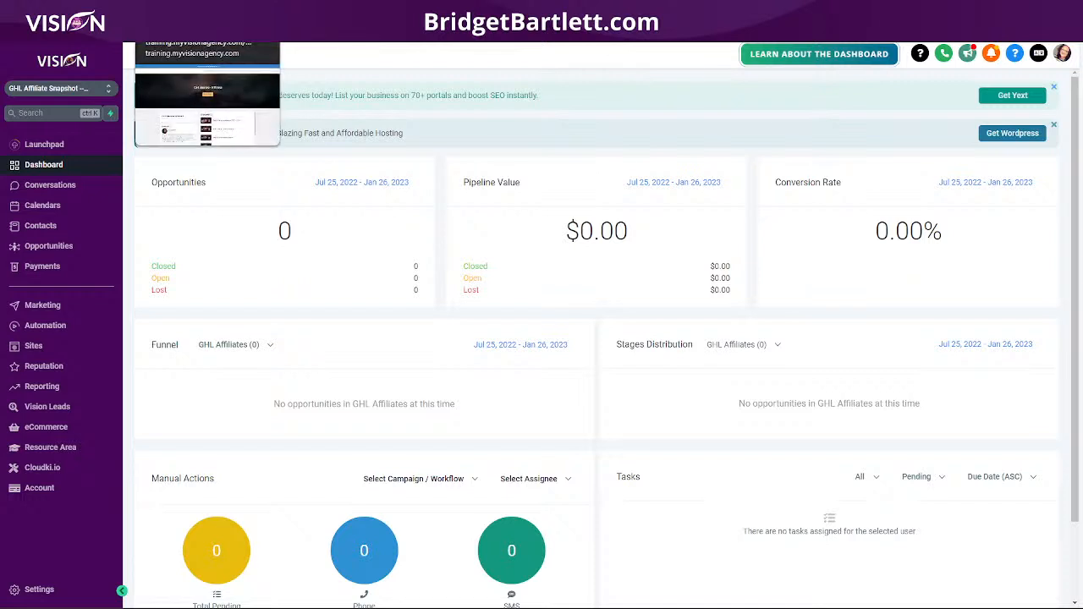
Step: Open the Affiliate Management lesson from the Snapshots section of the Get started- Affiliate course and look through its snapshot and workflow transfer links
{"action": "left_click", "coordinate": [174, 10]}
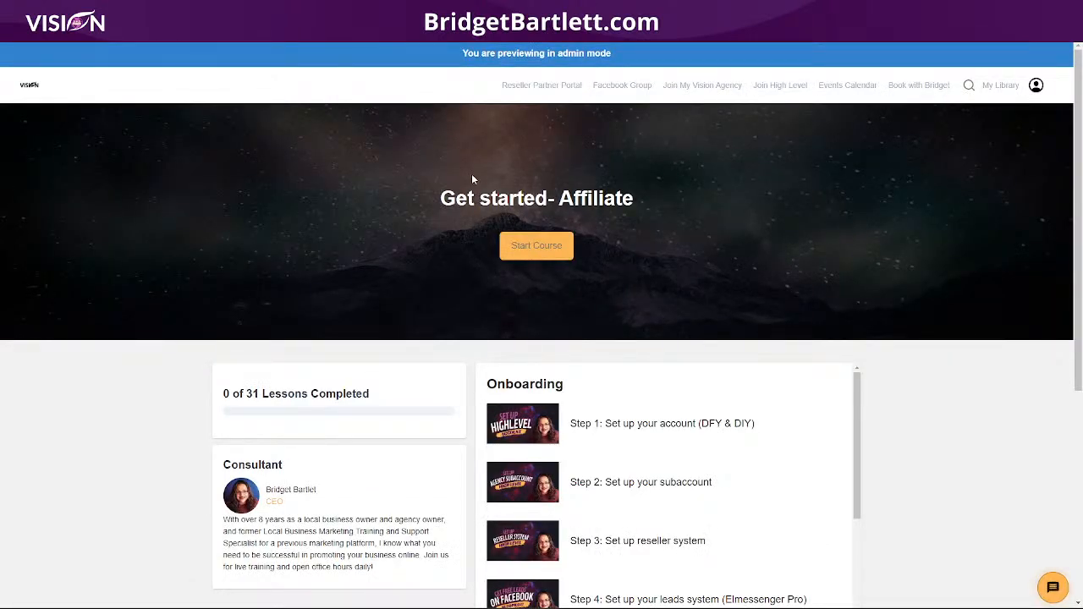
{"action": "left_click_drag", "start_coordinate": [438, 200], "coordinate": [652, 196]}
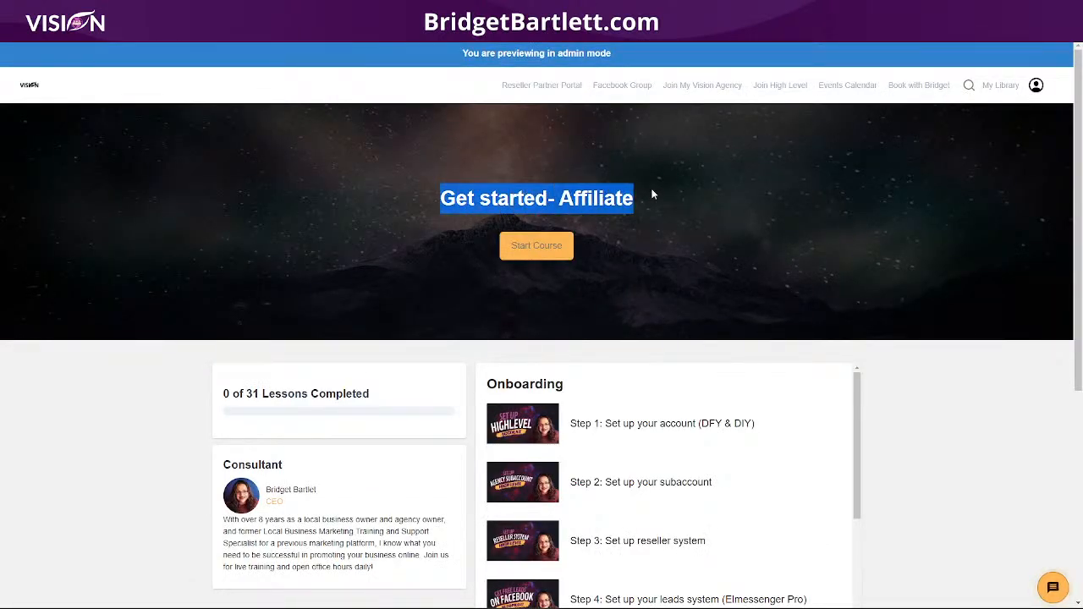
{"action": "scroll", "coordinate": [971, 382], "scroll_direction": "down", "scroll_amount": 3}
{"action": "scroll", "coordinate": [753, 426], "scroll_direction": "down", "scroll_amount": 5}
{"action": "scroll", "coordinate": [753, 427], "scroll_direction": "down", "scroll_amount": 8}
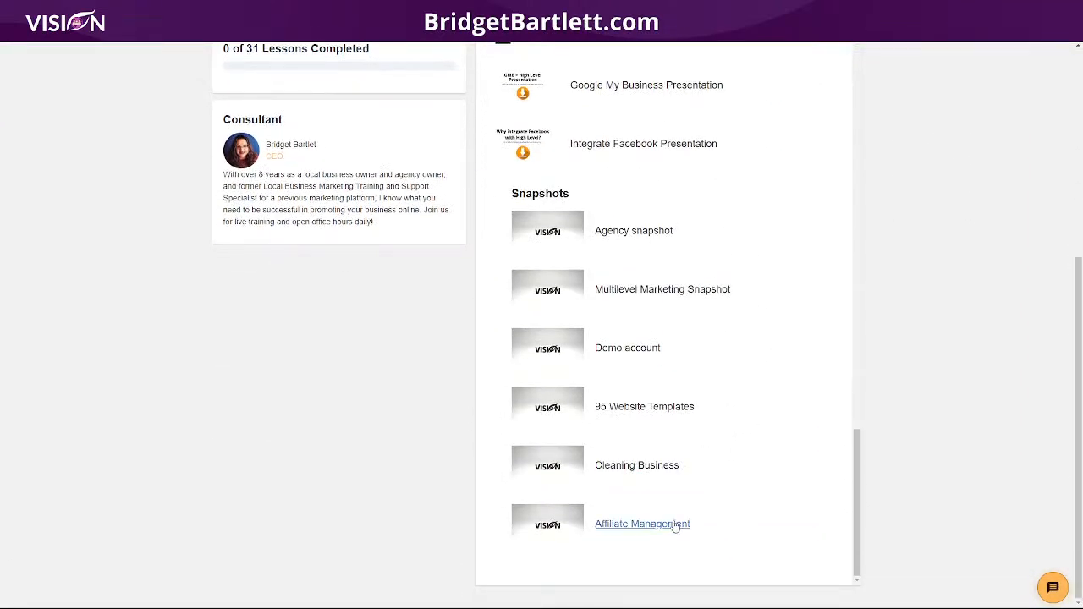
{"action": "left_click", "coordinate": [675, 525]}
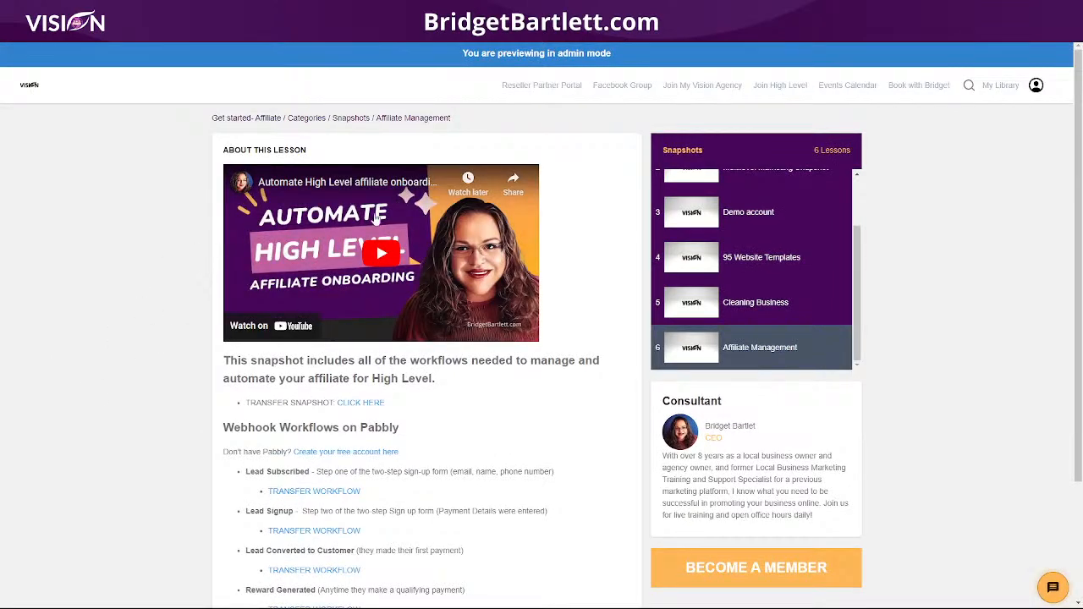
{"action": "scroll", "coordinate": [547, 420], "scroll_direction": "down", "scroll_amount": 3}
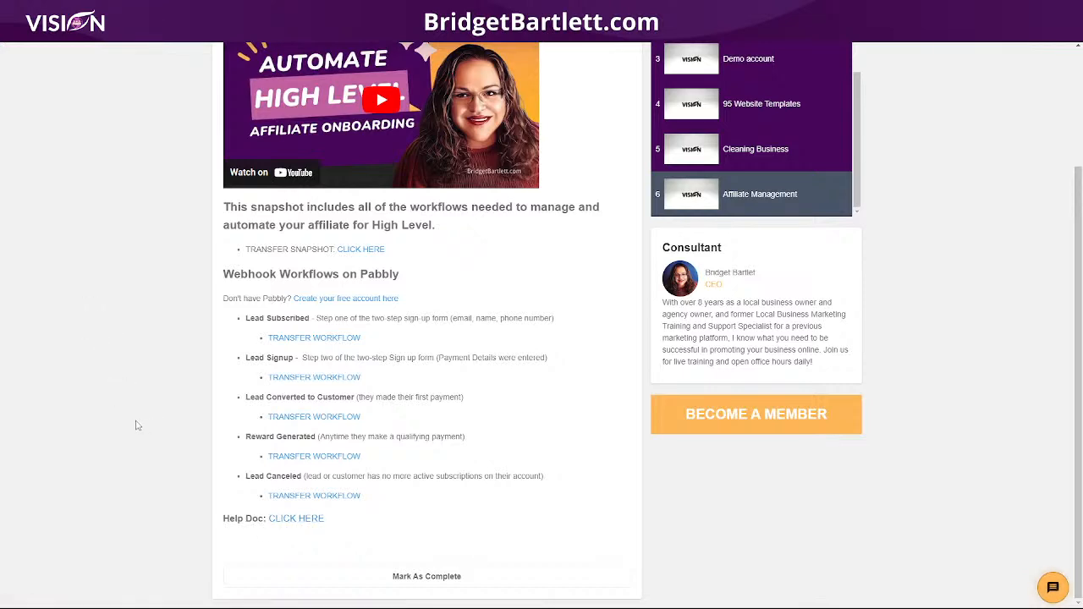
{"action": "scroll", "coordinate": [135, 426], "scroll_direction": "up", "scroll_amount": 3}
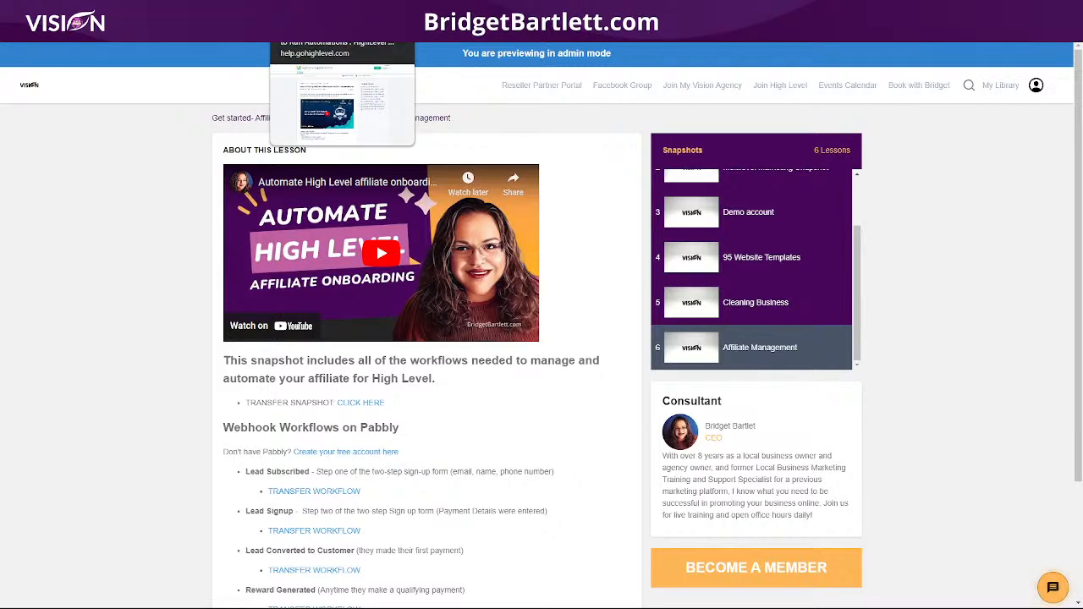
Step: Switch to the HighLevel support article on setting up affiliate webhooks and examine the Lead Subscribed entry in its webhook list
{"action": "left_click", "coordinate": [182, 10]}
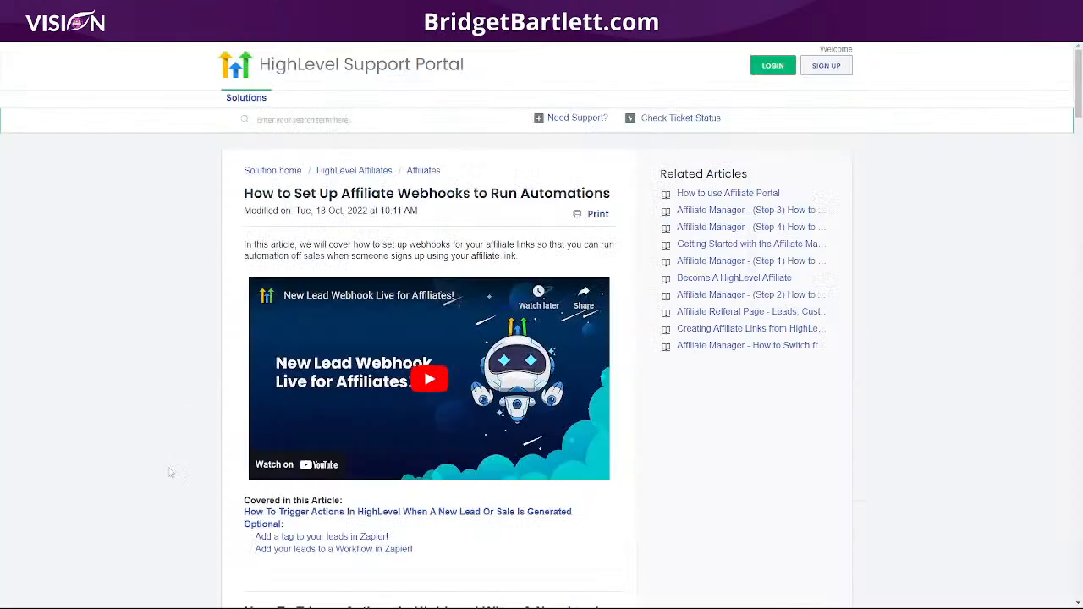
{"action": "scroll", "coordinate": [169, 472], "scroll_direction": "down", "scroll_amount": 6}
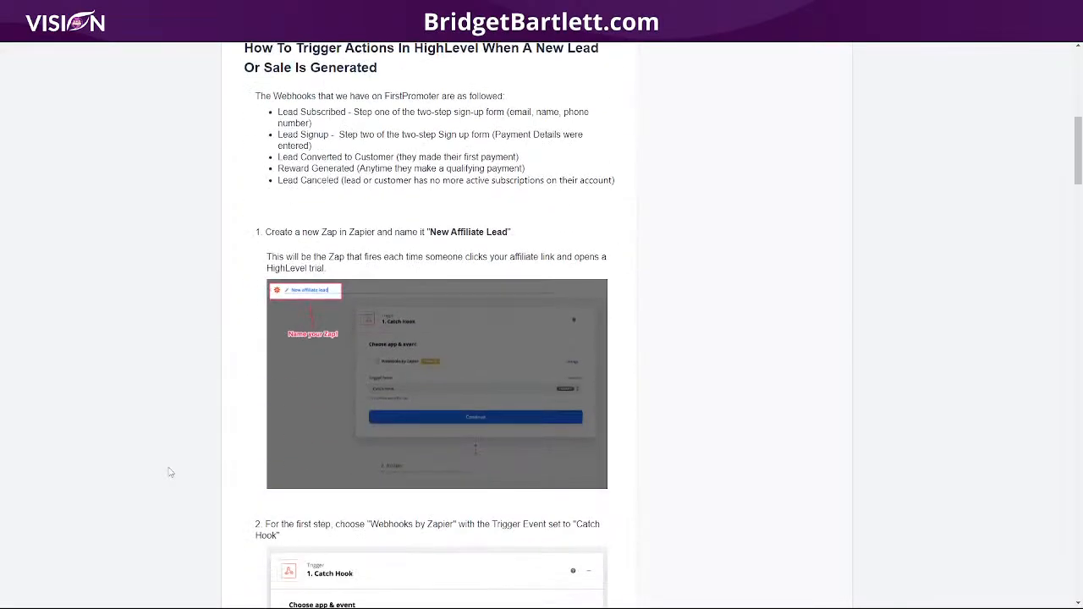
{"action": "scroll", "coordinate": [169, 471], "scroll_direction": "up", "scroll_amount": 1}
{"action": "scroll", "coordinate": [278, 195], "scroll_direction": "up", "scroll_amount": 6}
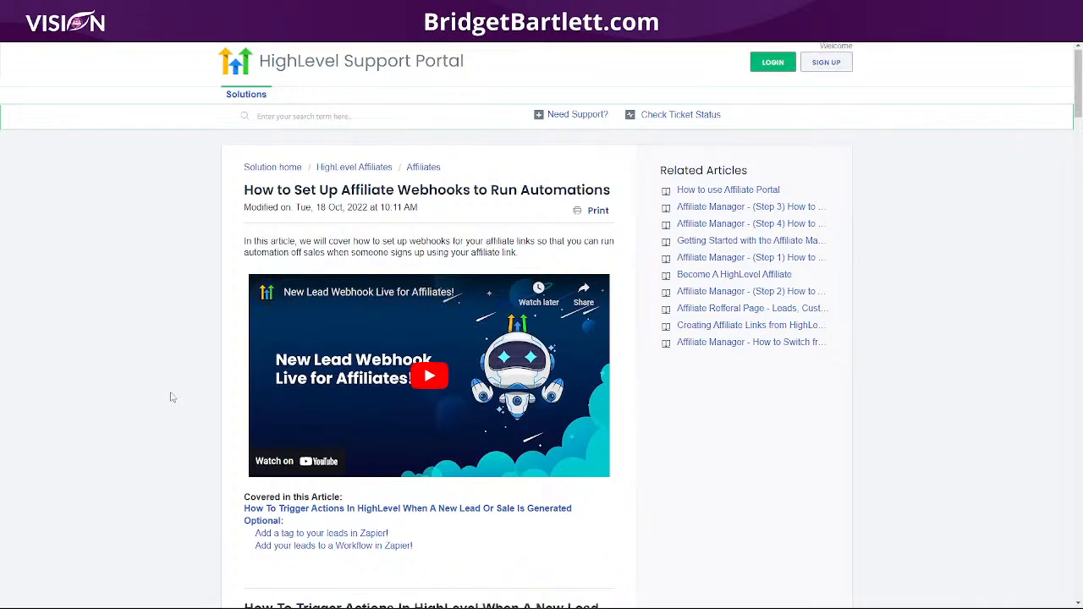
{"action": "scroll", "coordinate": [173, 389], "scroll_direction": "down", "scroll_amount": 4}
{"action": "scroll", "coordinate": [168, 382], "scroll_direction": "down", "scroll_amount": 1}
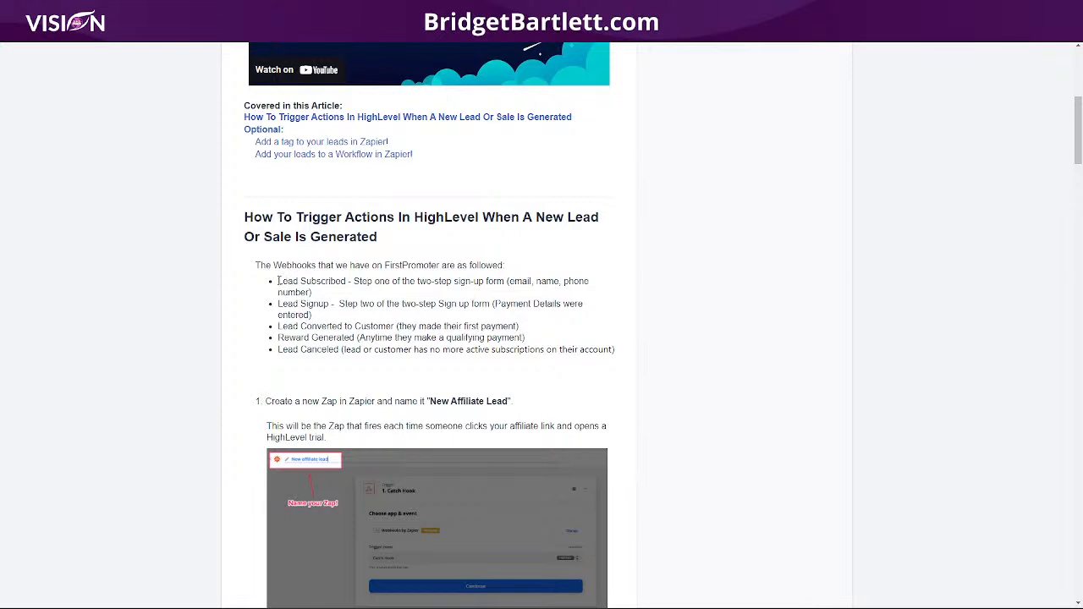
{"action": "left_click_drag", "start_coordinate": [278, 281], "coordinate": [348, 282]}
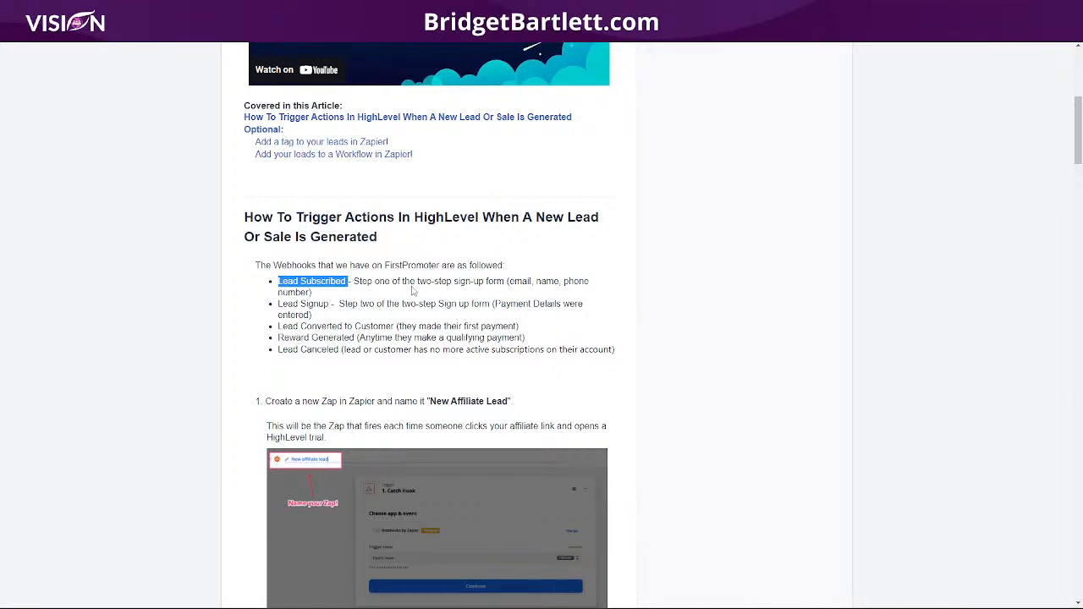
Step: Open the GoHighLevel homepage in a new browser tab and go to the 14 day free trial sign-up
{"action": "key", "text": "ctrl+t"}
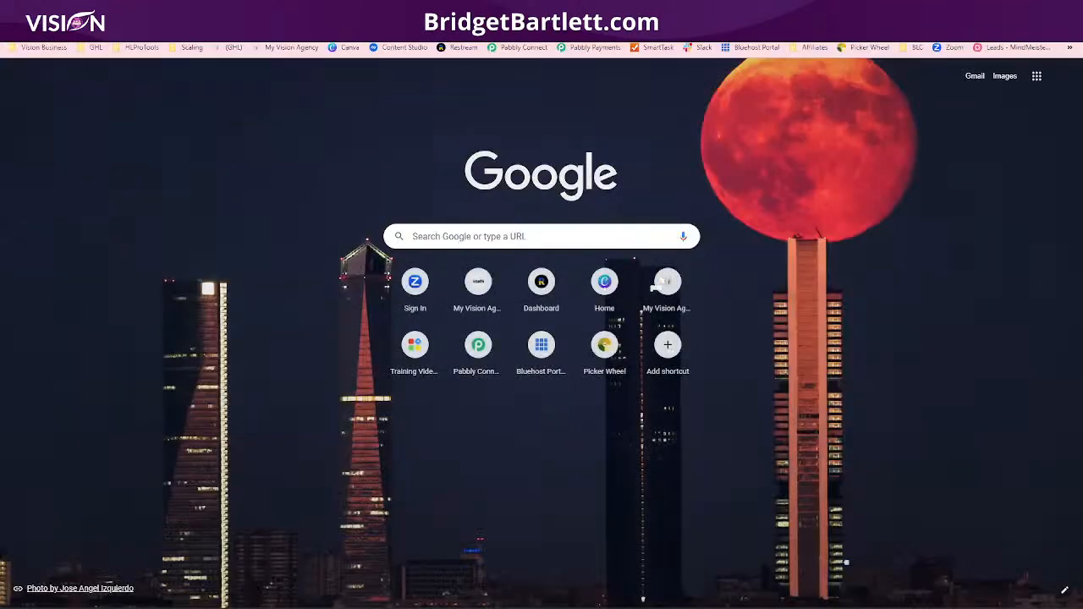
{"action": "type", "text": "go"}
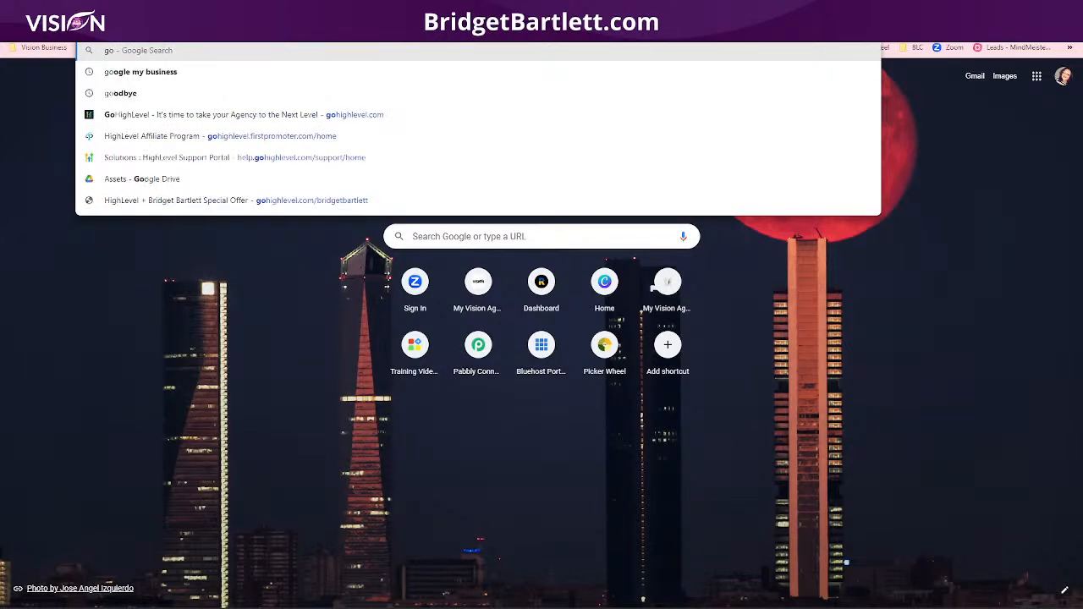
{"action": "type", "text": "high"}
{"action": "key", "text": "Return"}
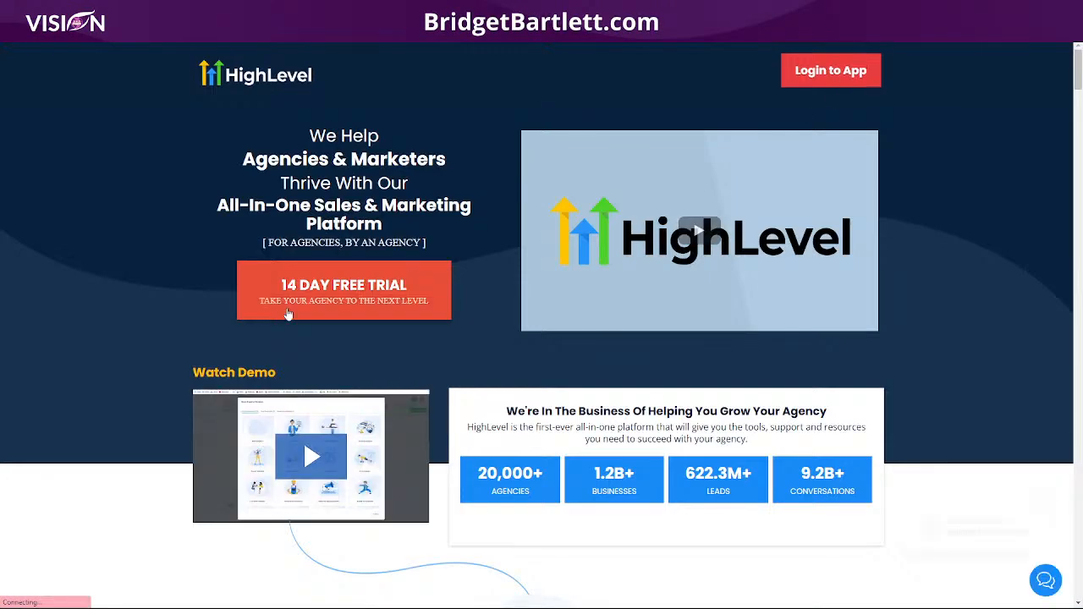
{"action": "left_click", "coordinate": [363, 293]}
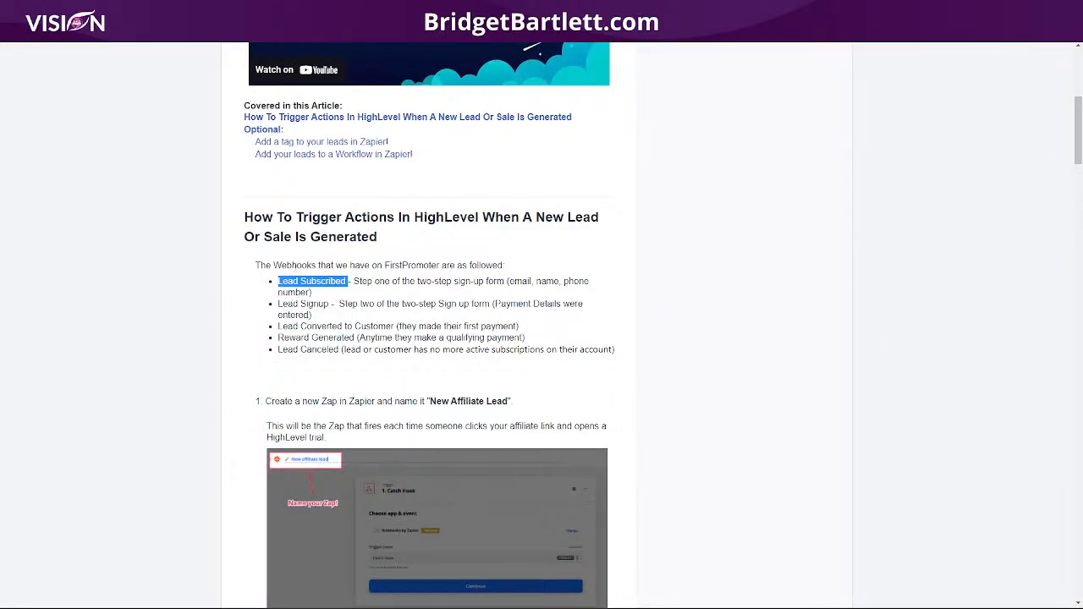
Step: Review the article's webhook types from Lead Subscribed and Lead Signup through Lead Converted to Customer, Reward Generated and Lead Canceled
{"action": "left_click", "coordinate": [278, 281]}
{"action": "left_click_drag", "start_coordinate": [278, 282], "coordinate": [346, 291]}
{"action": "left_click_drag", "start_coordinate": [278, 304], "coordinate": [328, 304]}
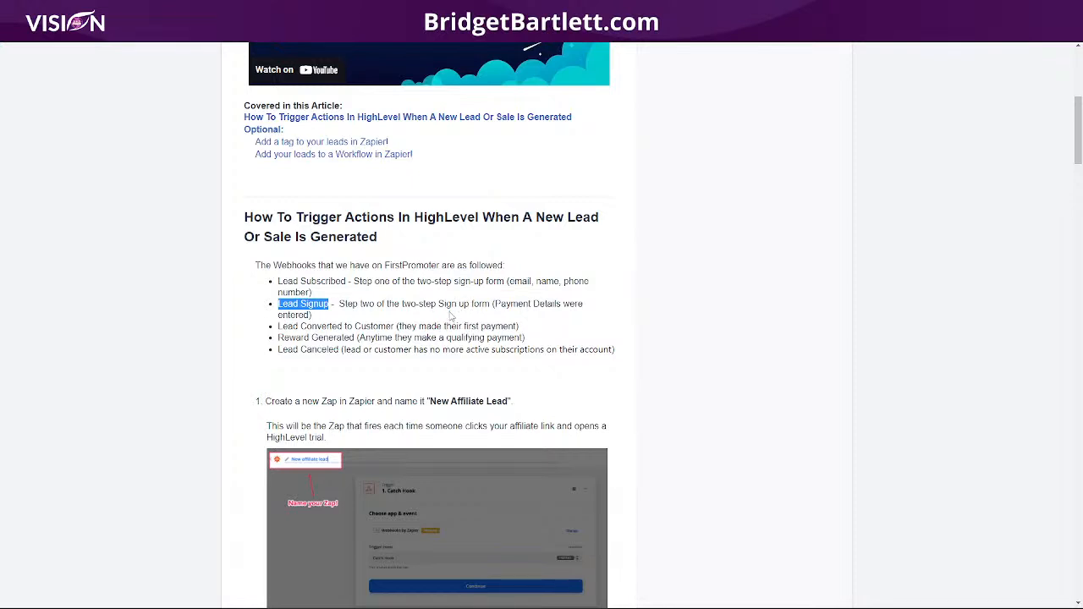
{"action": "left_click", "coordinate": [279, 325]}
{"action": "left_click_drag", "start_coordinate": [279, 326], "coordinate": [394, 326]}
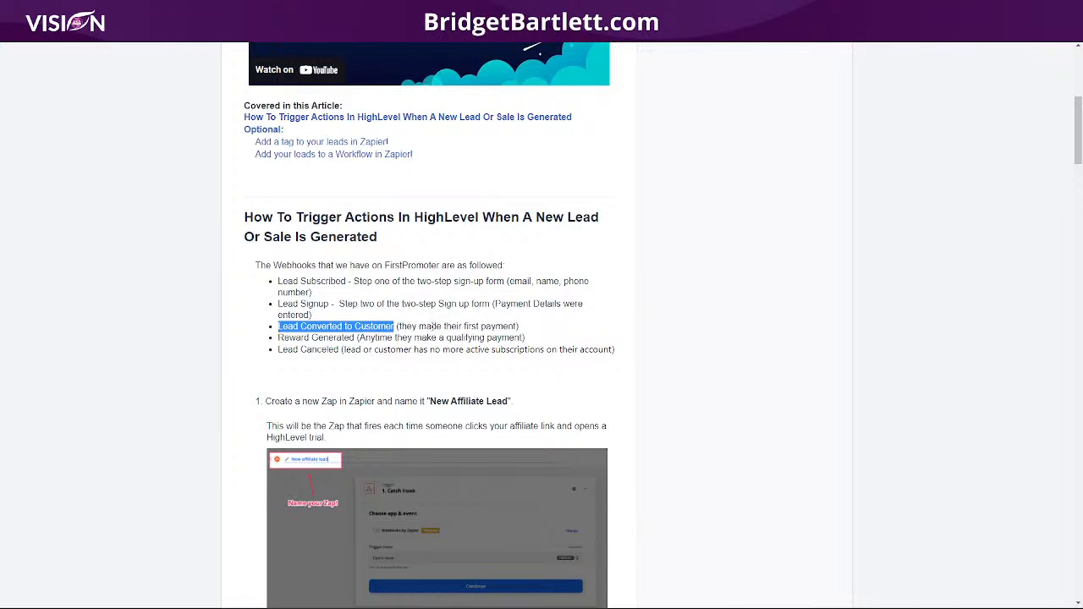
{"action": "left_click_drag", "start_coordinate": [278, 337], "coordinate": [359, 338]}
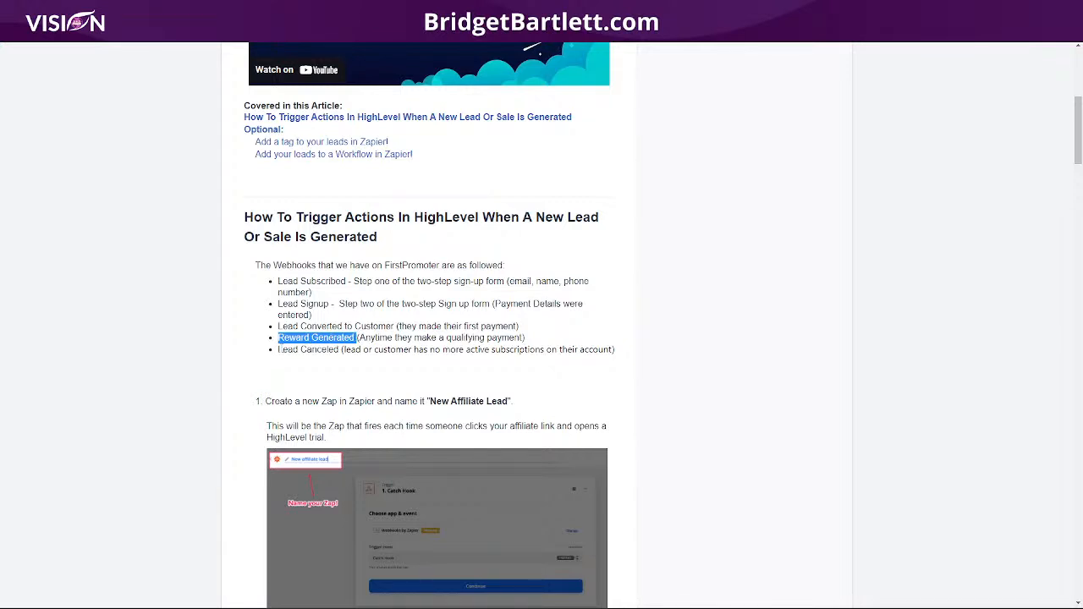
{"action": "left_click_drag", "start_coordinate": [279, 349], "coordinate": [339, 352]}
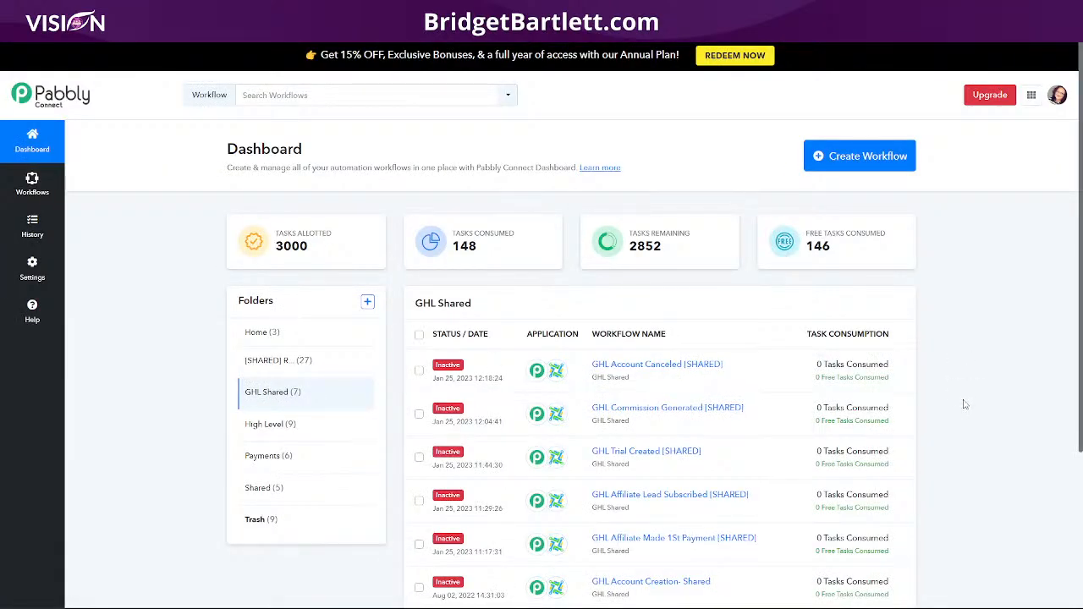
Step: Look through the GHL Shared workflows in Pabbly Connect, and open the GHL Affiliates (Manage Plans) workflow folder in the Vision app
{"action": "scroll", "coordinate": [964, 401], "scroll_direction": "down", "scroll_amount": 3}
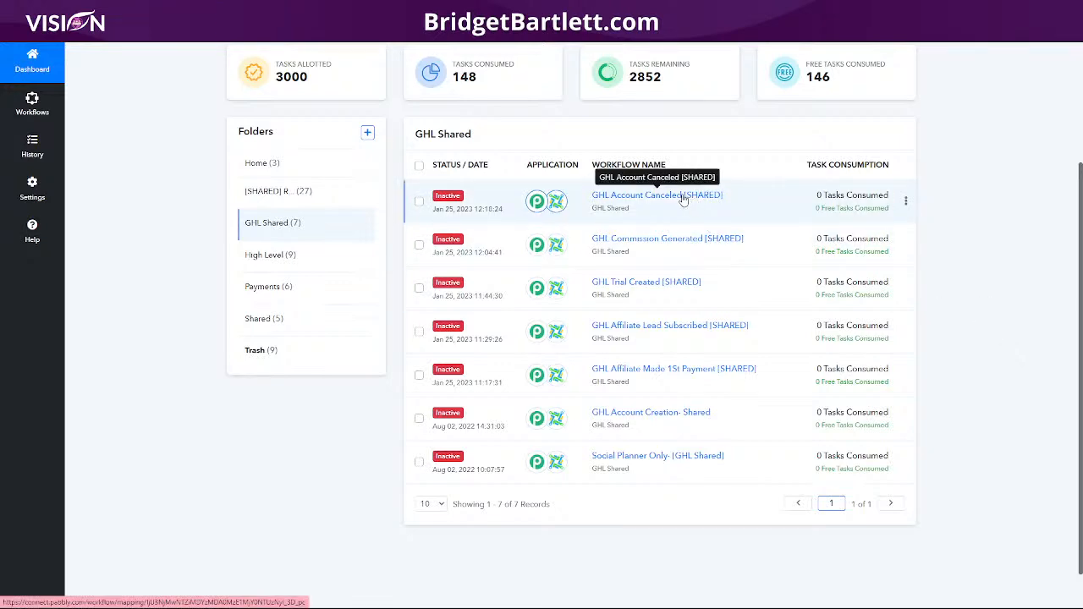
{"action": "scroll", "coordinate": [681, 199], "scroll_direction": "up", "scroll_amount": 2}
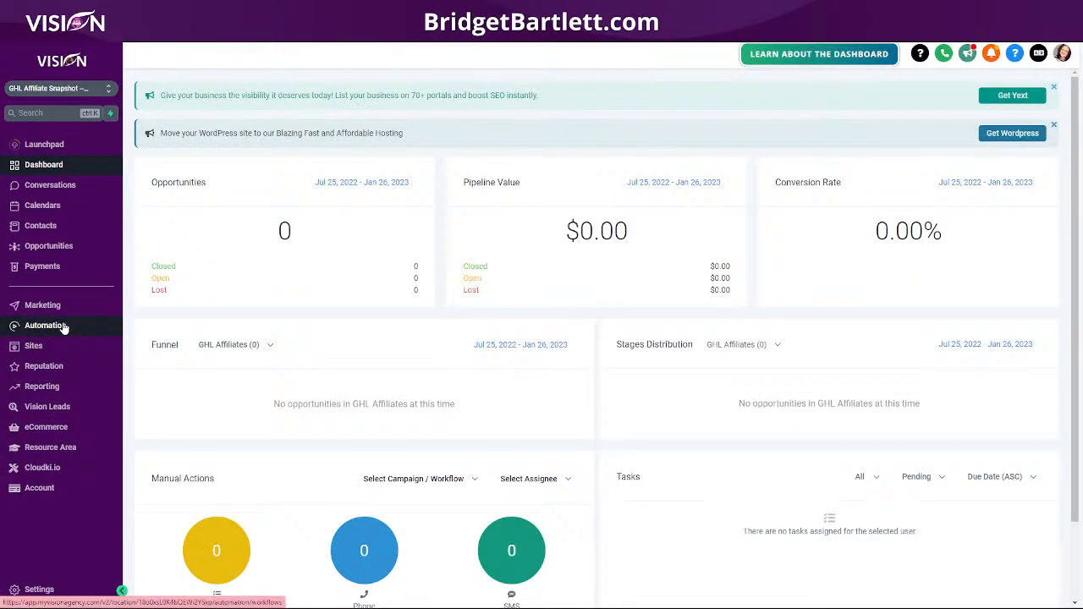
{"action": "left_click", "coordinate": [64, 327]}
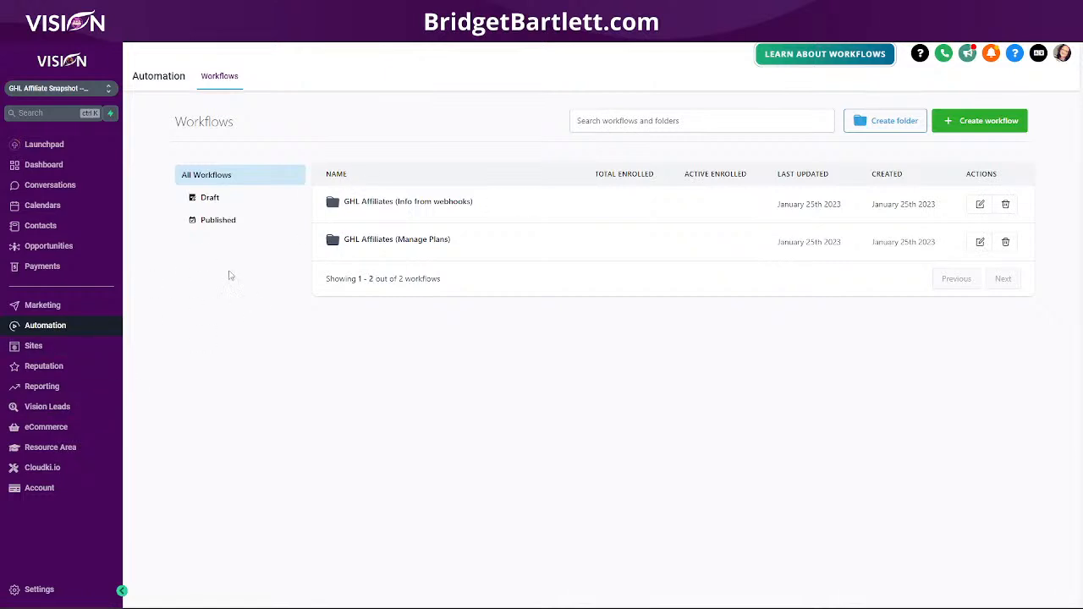
{"action": "left_click", "coordinate": [393, 242]}
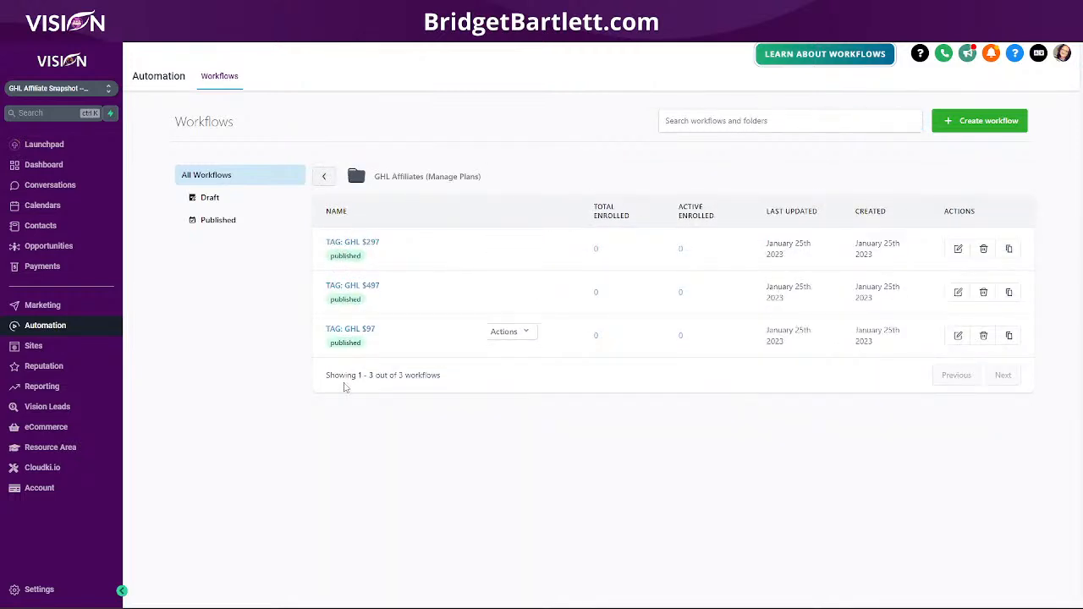
Step: Open the GHL Affiliates pipeline for editing from the Opportunities pipelines list
{"action": "left_click", "coordinate": [40, 245]}
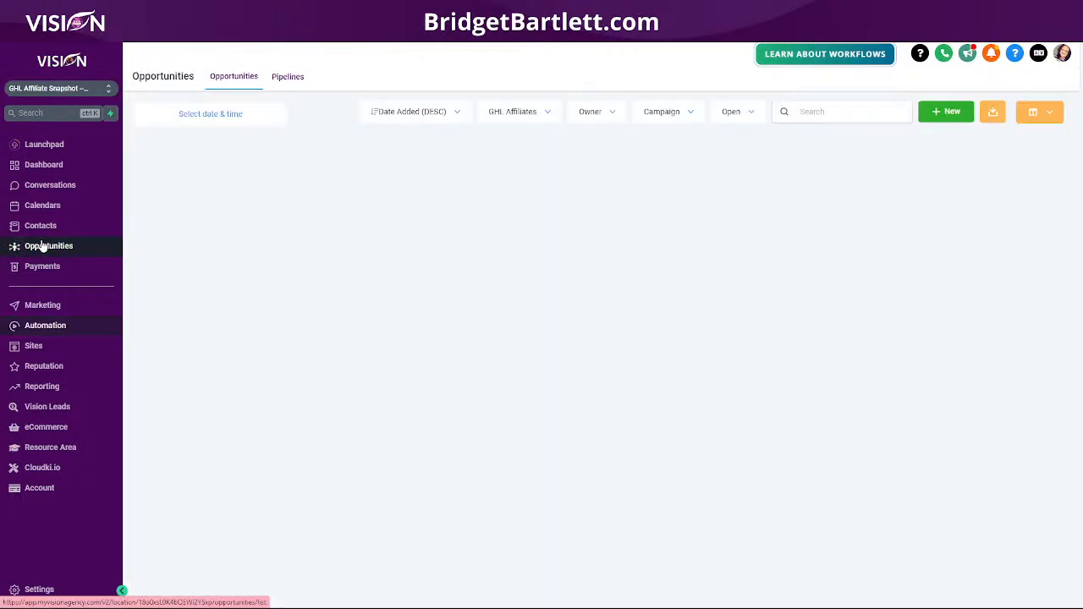
{"action": "left_click", "coordinate": [288, 77]}
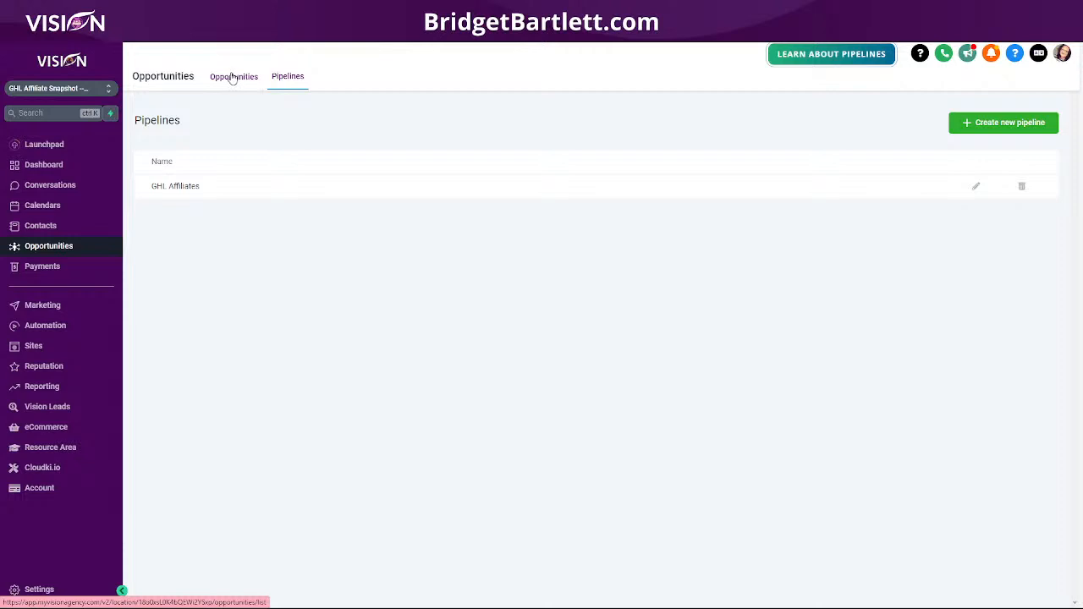
{"action": "left_click", "coordinate": [976, 186]}
Step: Review the GHL Affiliates pipeline's stages from Lead through Unknown plan and save the pipeline
{"action": "left_click_drag", "start_coordinate": [428, 179], "coordinate": [375, 185]}
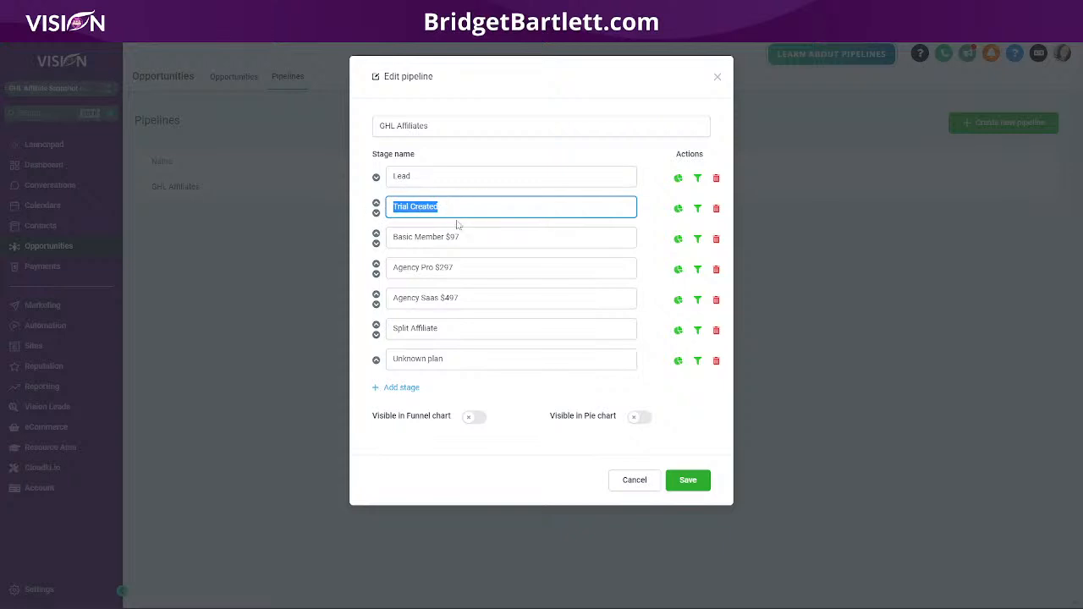
{"action": "left_click_drag", "start_coordinate": [478, 241], "coordinate": [382, 238]}
{"action": "left_click_drag", "start_coordinate": [482, 267], "coordinate": [374, 275]}
{"action": "left_click", "coordinate": [439, 298]}
{"action": "left_click_drag", "start_coordinate": [439, 298], "coordinate": [375, 305]}
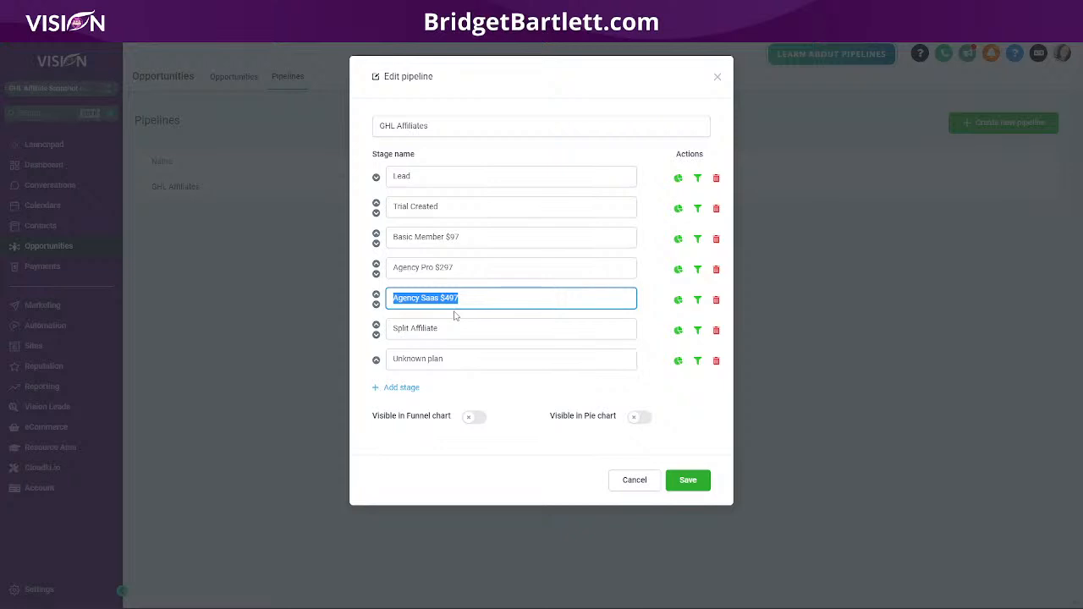
{"action": "left_click_drag", "start_coordinate": [460, 335], "coordinate": [387, 332]}
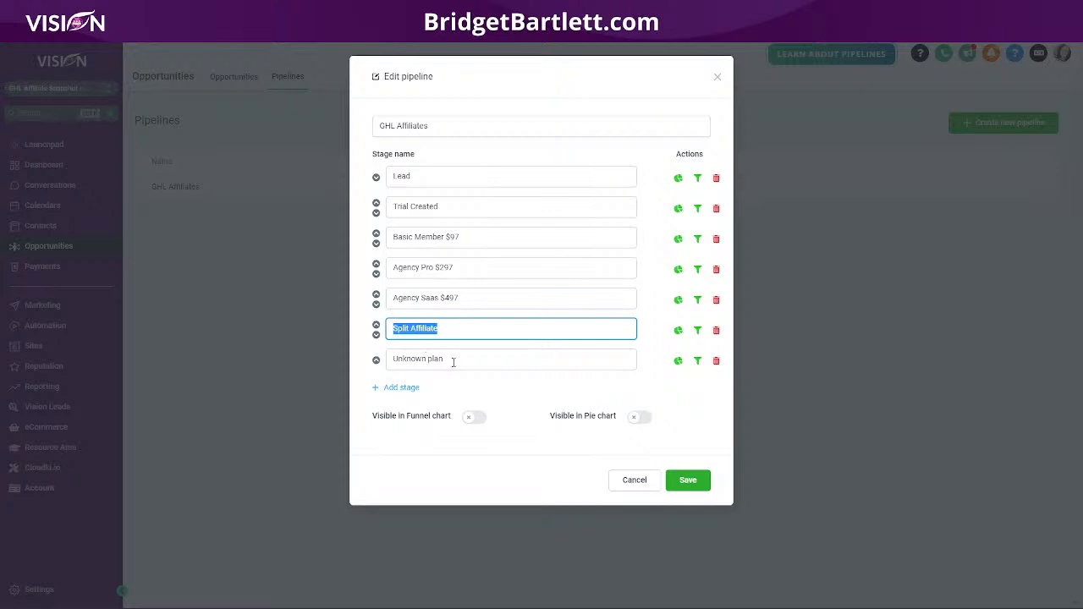
{"action": "left_click", "coordinate": [453, 361]}
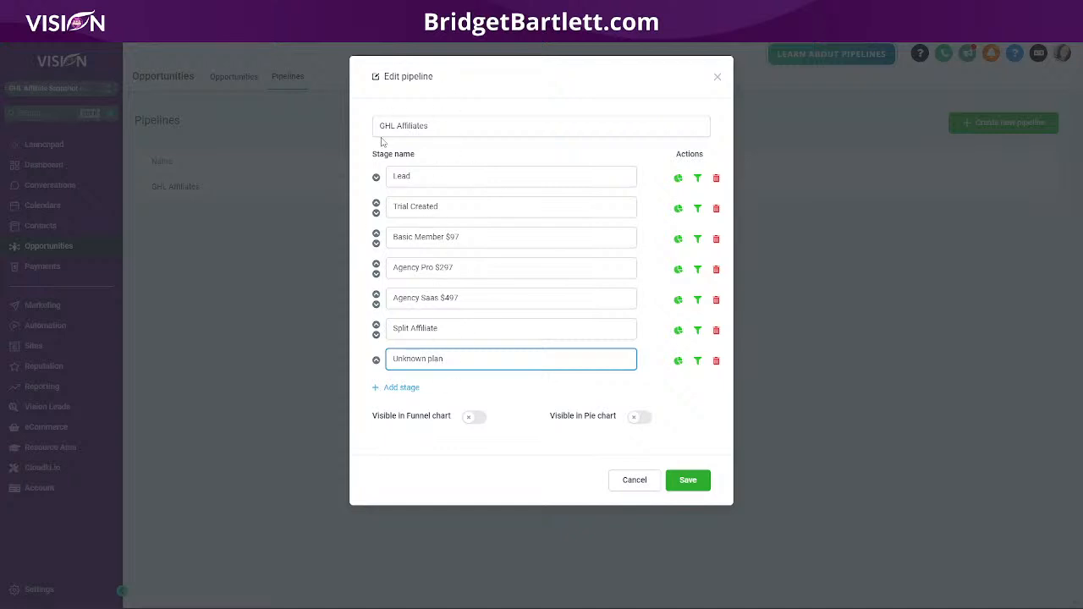
{"action": "left_click", "coordinate": [688, 479]}
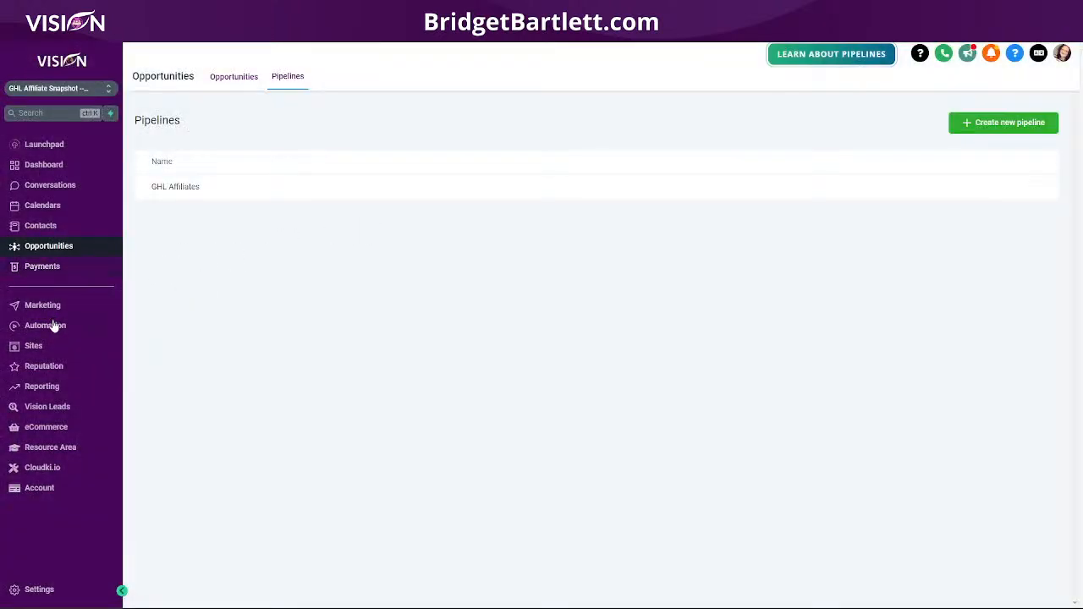
Step: Open the TAG: GHL $97 workflow from the GHL Affiliates (Manage Plans) automation folder
{"action": "left_click", "coordinate": [53, 325]}
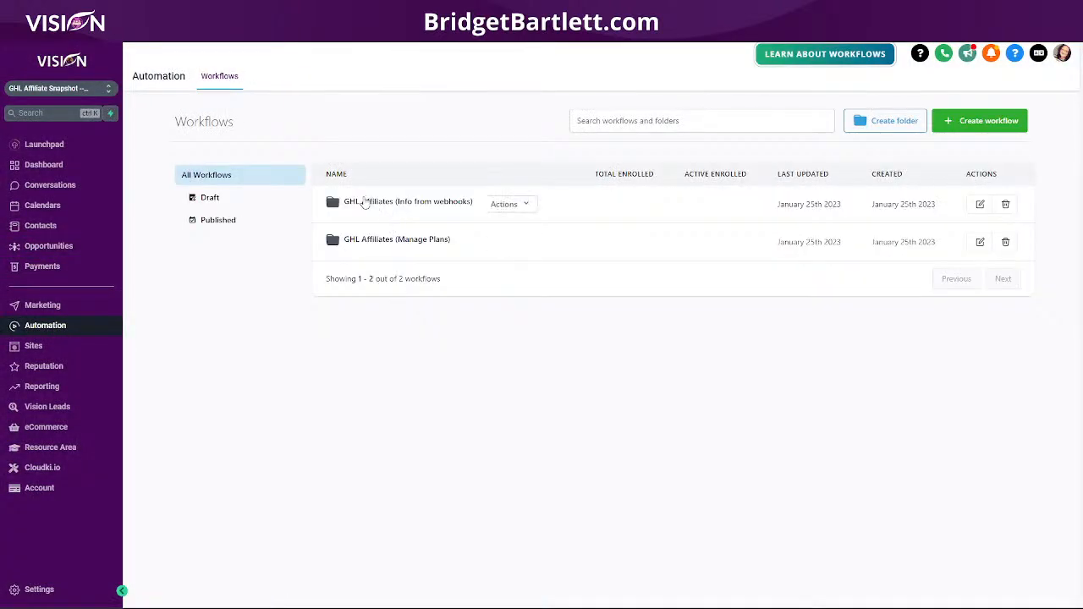
{"action": "left_click", "coordinate": [407, 242]}
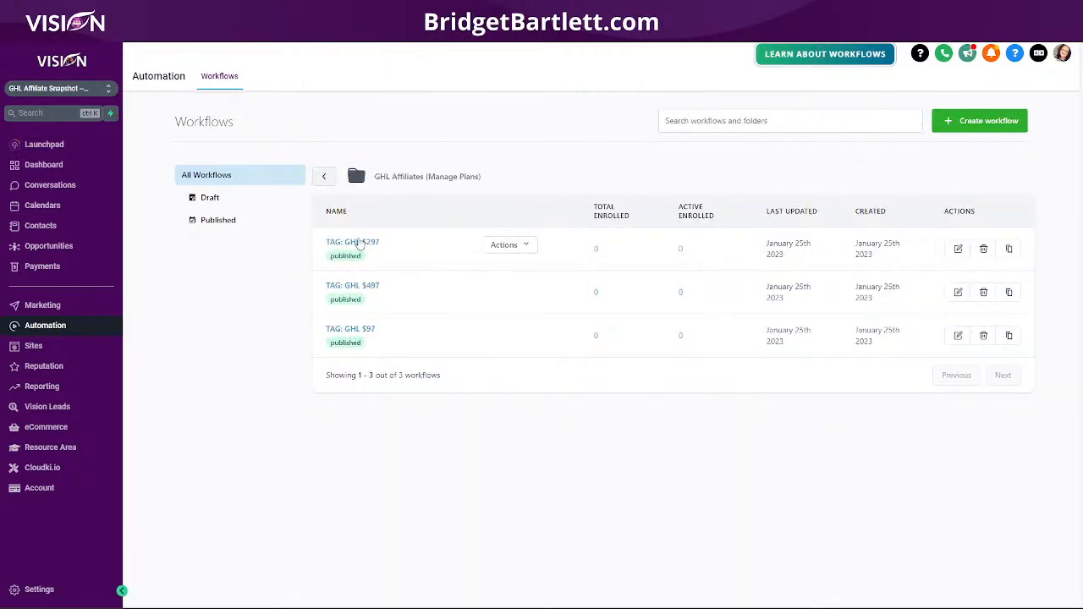
{"action": "left_click", "coordinate": [350, 329]}
Step: Review the Contact Tag trigger, saving it as is, plus the Remove Tag and Month 1 actions of the TAG: GHL $97 workflow
{"action": "left_click", "coordinate": [549, 141]}
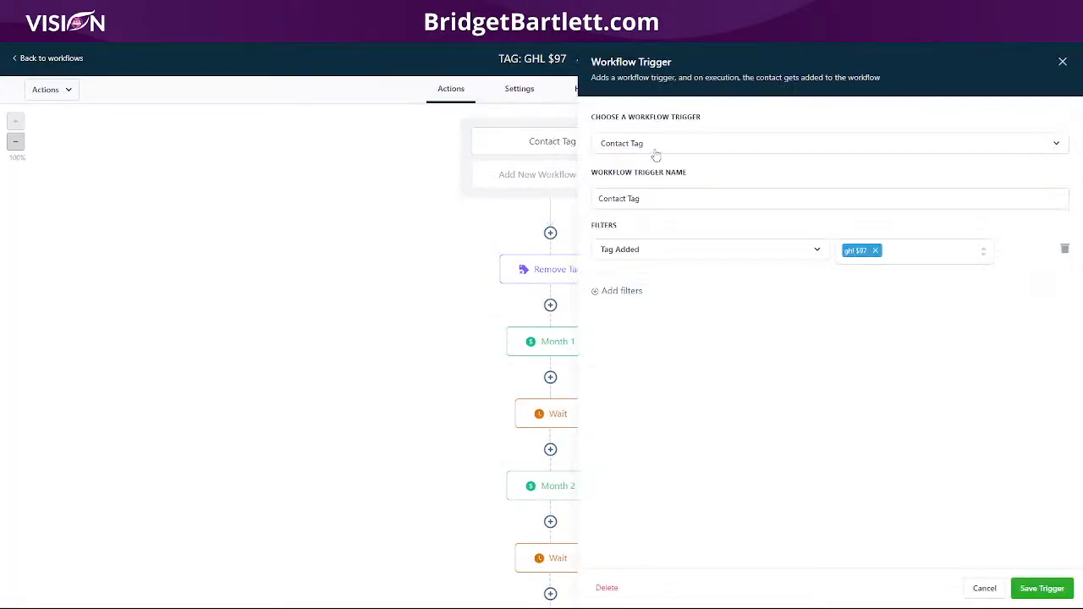
{"action": "left_click", "coordinate": [1041, 588]}
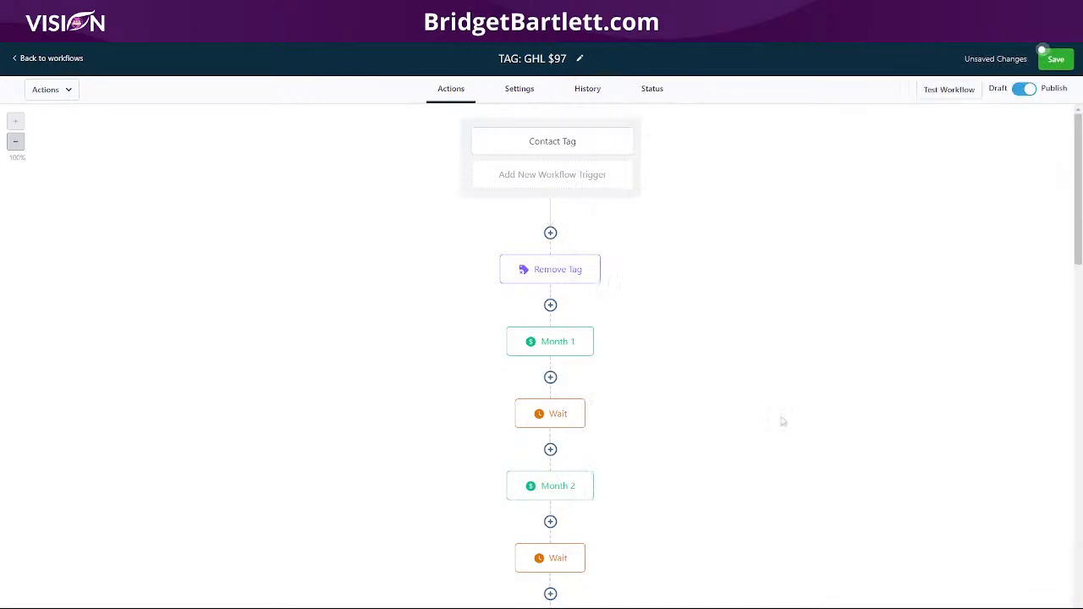
{"action": "left_click", "coordinate": [549, 271]}
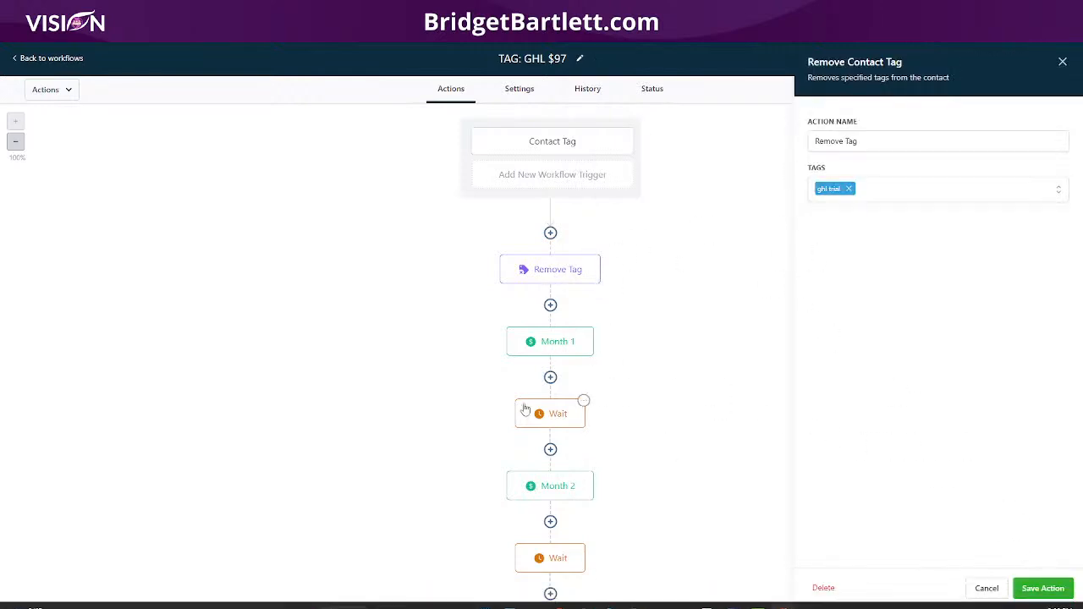
{"action": "left_click", "coordinate": [532, 342]}
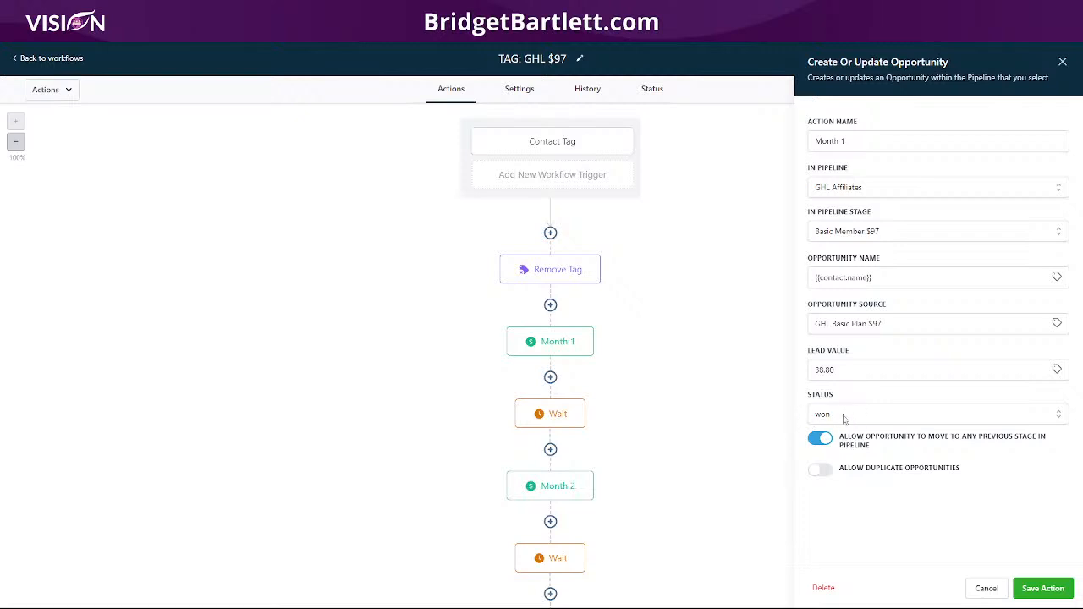
{"action": "left_click", "coordinate": [556, 274]}
{"action": "left_click", "coordinate": [551, 346]}
Step: Examine the settings of the Wait steps and the Month 2 and Month 3 opportunity actions, including their lead values
{"action": "scroll", "coordinate": [584, 364], "scroll_direction": "down", "scroll_amount": 2}
{"action": "left_click", "coordinate": [548, 296]}
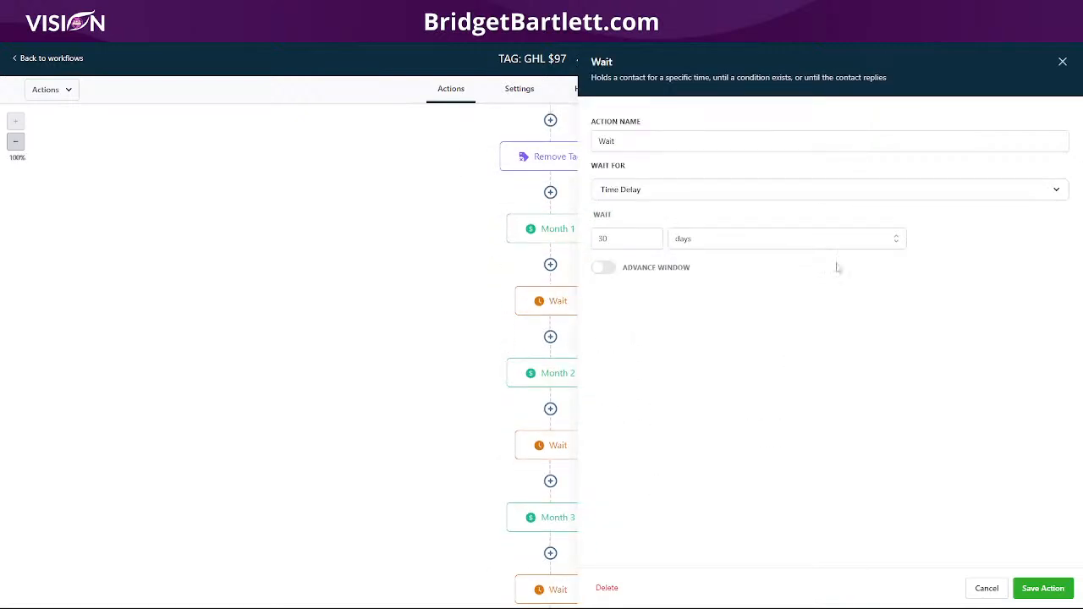
{"action": "left_click", "coordinate": [541, 375]}
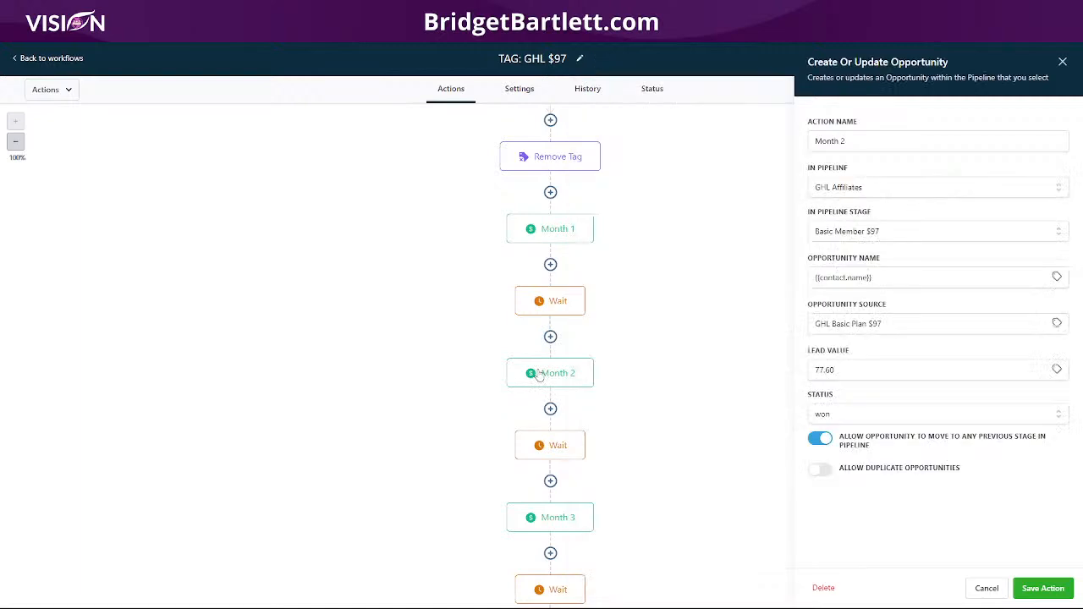
{"action": "double_click", "coordinate": [845, 370]}
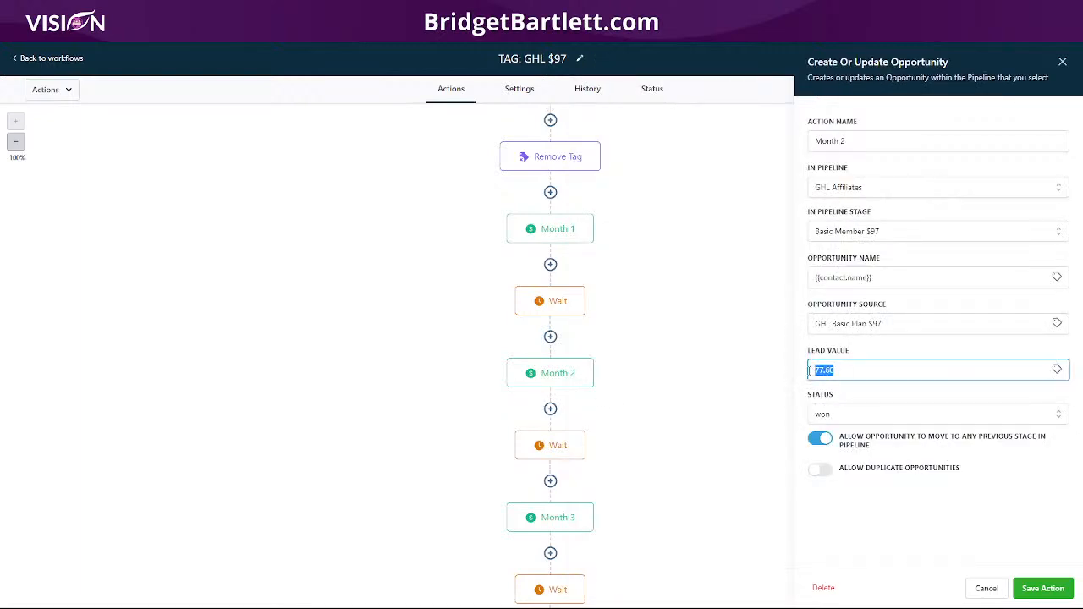
{"action": "scroll", "coordinate": [626, 513], "scroll_direction": "down", "scroll_amount": 2}
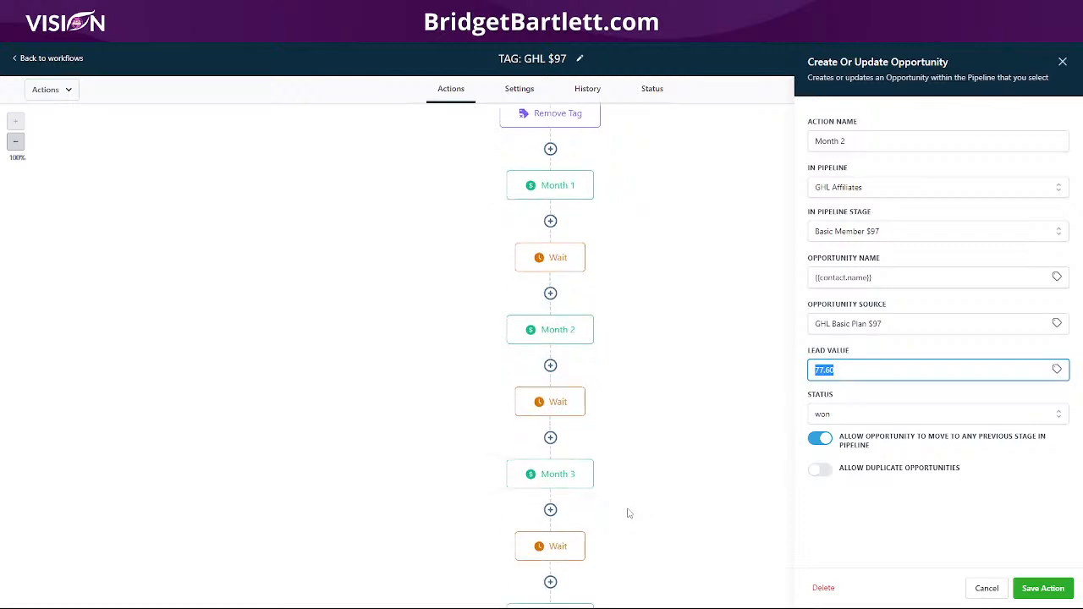
{"action": "left_click", "coordinate": [554, 333]}
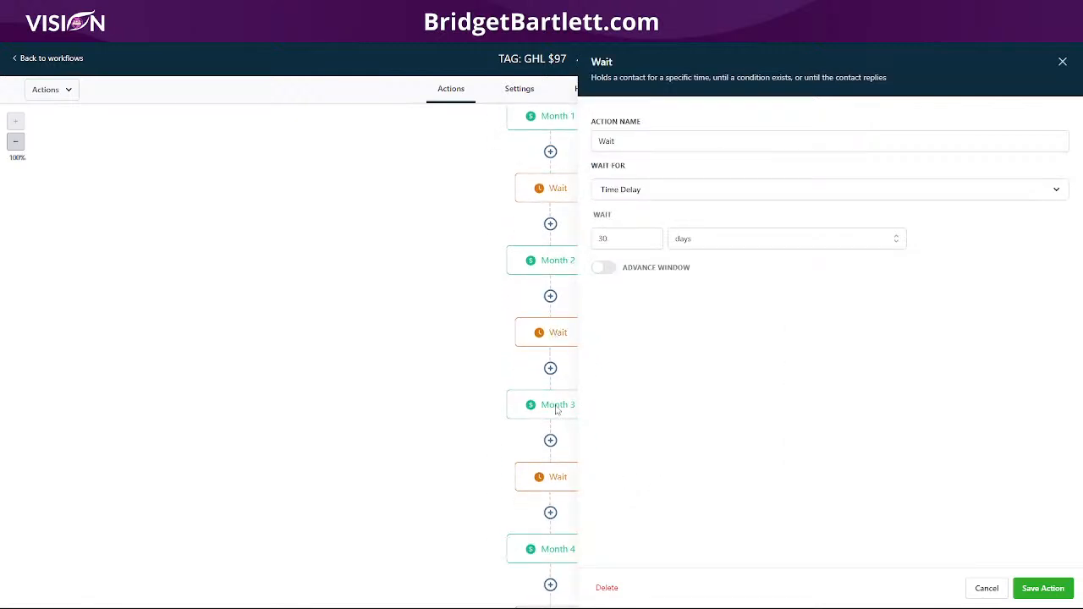
{"action": "left_click", "coordinate": [986, 587]}
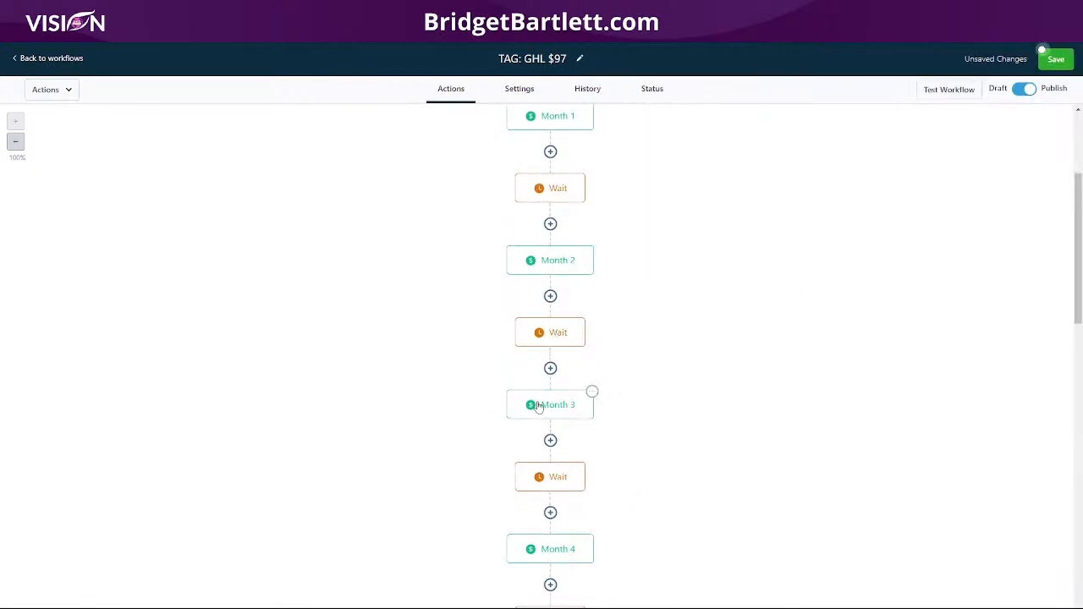
{"action": "left_click", "coordinate": [554, 404]}
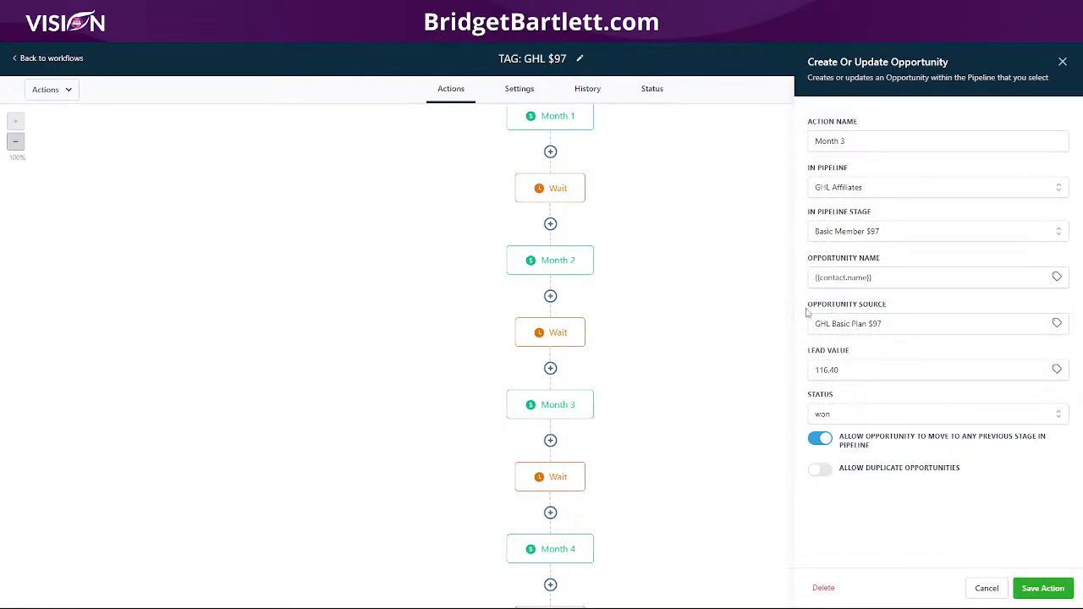
{"action": "left_click", "coordinate": [1062, 62]}
Step: Leave the TAG: GHL $97 workflow, discarding its unsaved changes, and open the GHL Affiliates (Info from webhooks) folder
{"action": "left_click", "coordinate": [59, 58]}
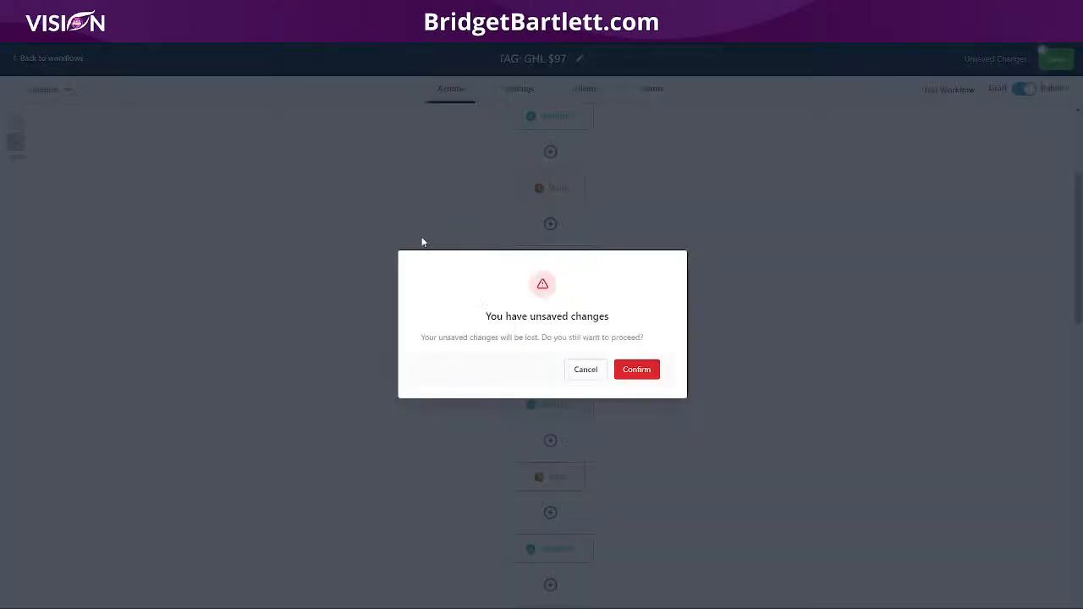
{"action": "left_click", "coordinate": [634, 370]}
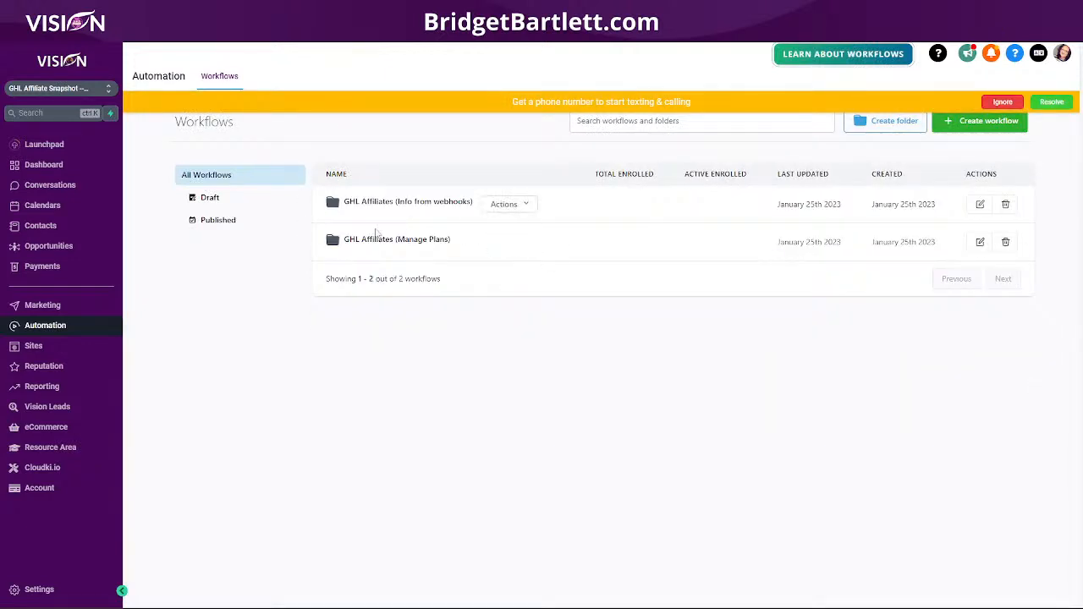
{"action": "left_click", "coordinate": [415, 204]}
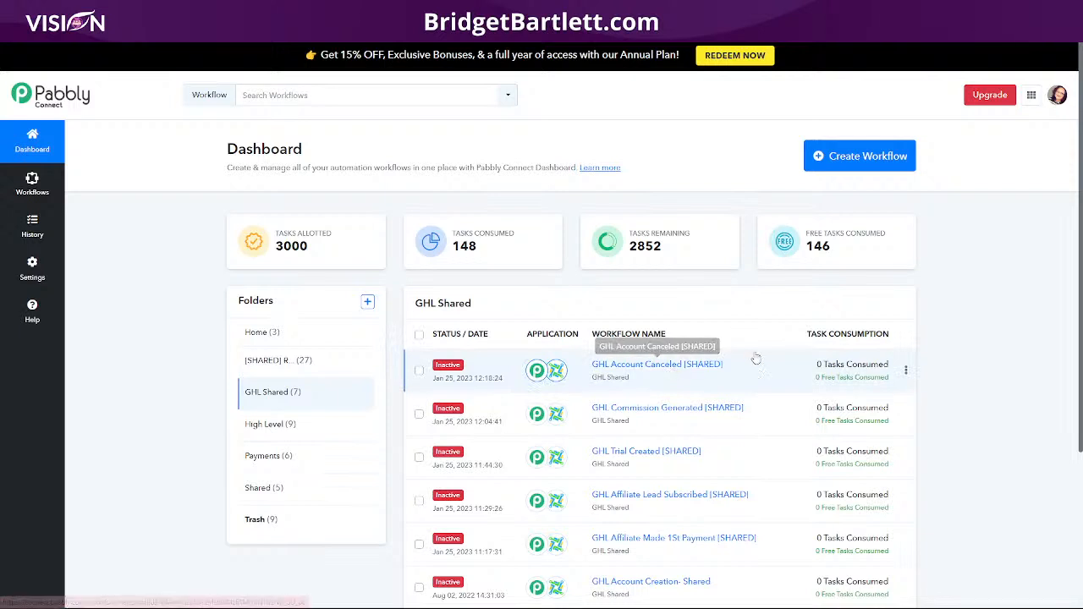
Step: Look over the GHL Account Canceled [SHARED] workflow in Pabbly Connect, and highlight Lead Subscribed in the help article's FirstPromoter webhook list
{"action": "left_click", "coordinate": [666, 365]}
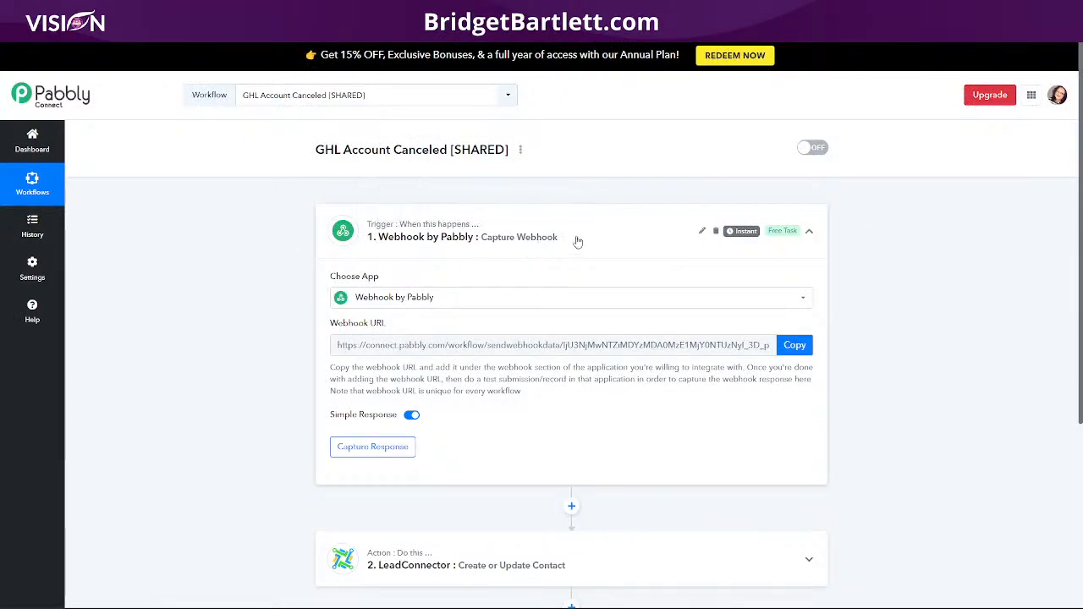
{"action": "scroll", "coordinate": [491, 237], "scroll_direction": "down", "scroll_amount": 1}
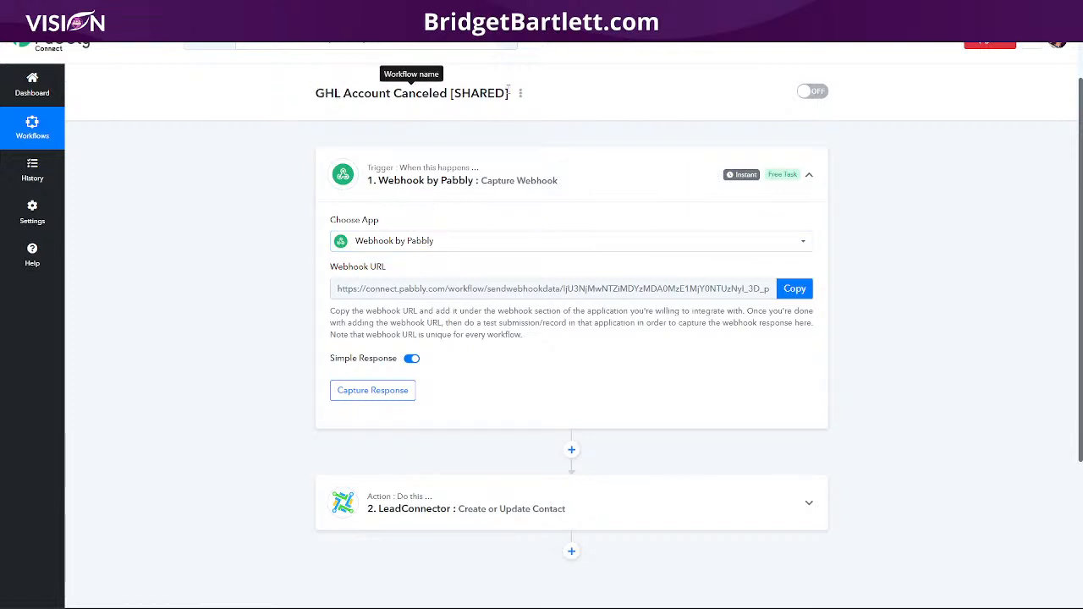
{"action": "left_click", "coordinate": [382, 7]}
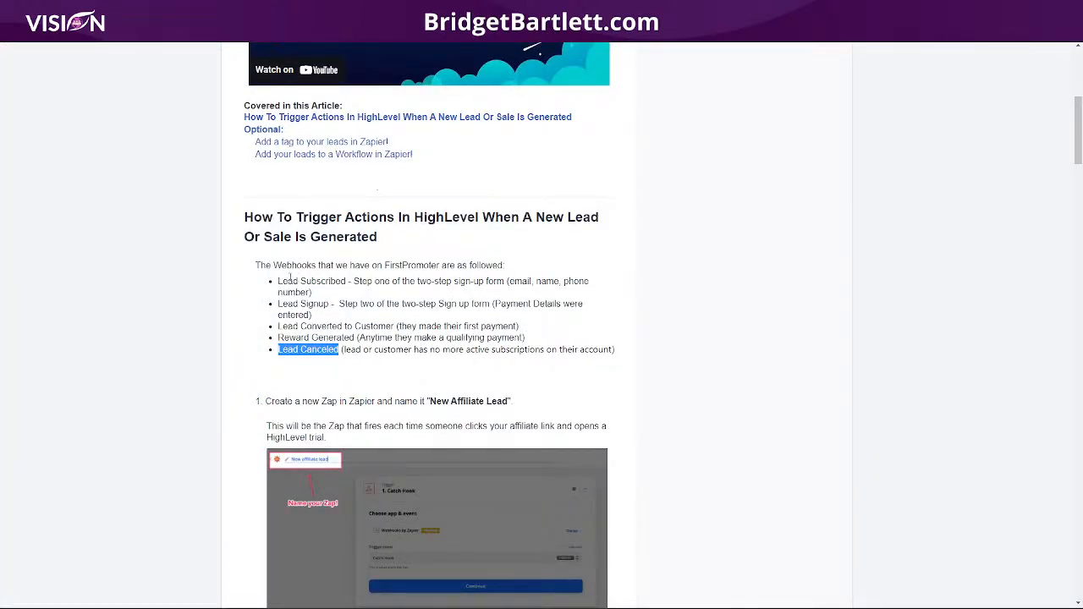
{"action": "left_click_drag", "start_coordinate": [280, 280], "coordinate": [353, 281]}
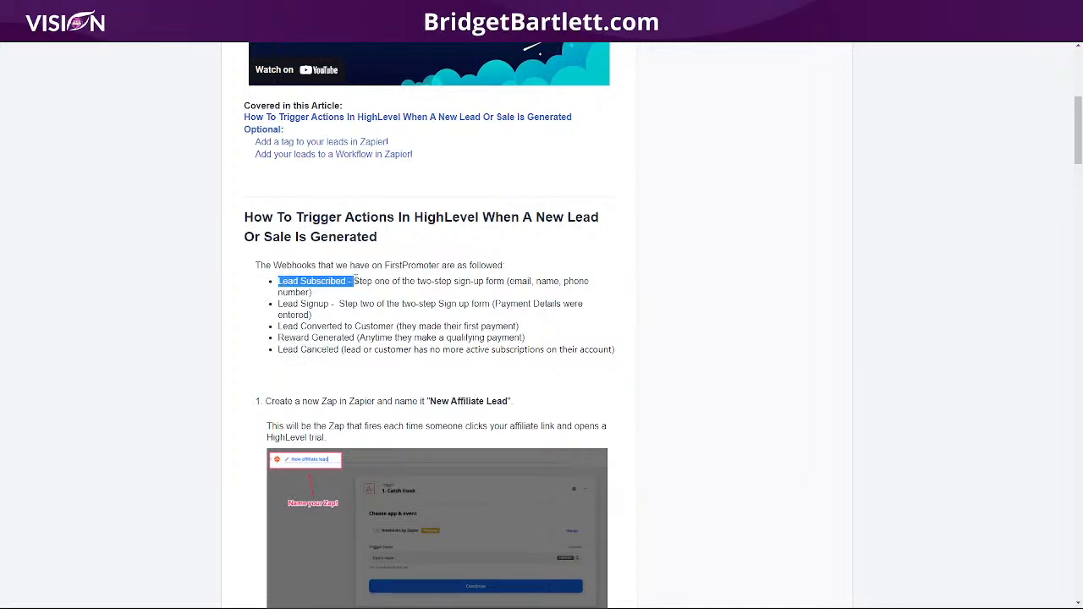
Step: Open the GHL Affiliate Lead Subscribed [SHARED] workflow from the Pabbly Connect dashboard and copy its webhook URL
{"action": "left_click", "coordinate": [339, 6]}
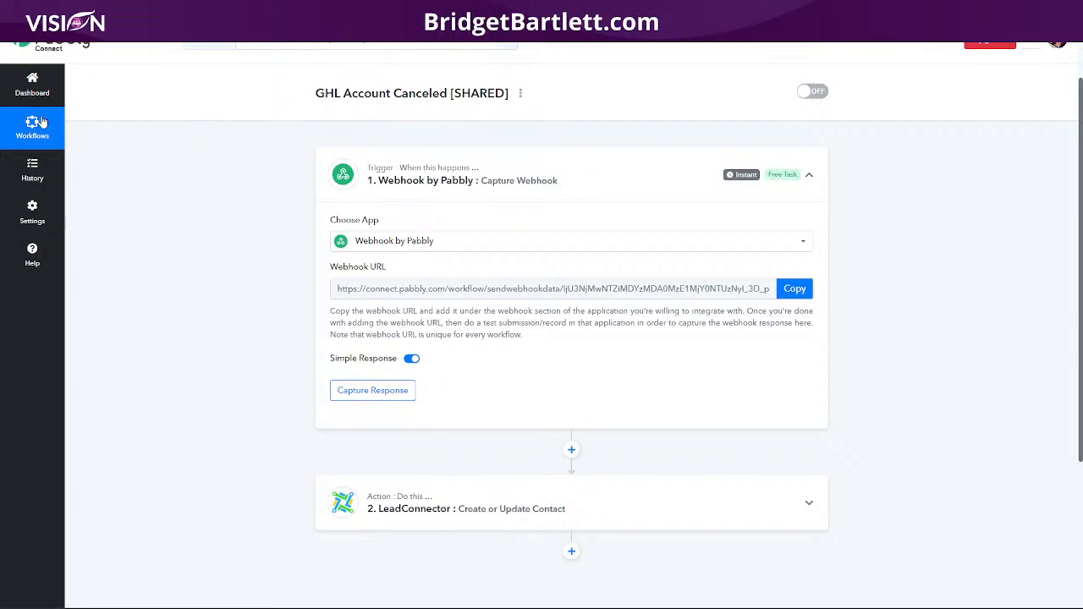
{"action": "left_click", "coordinate": [12, 30]}
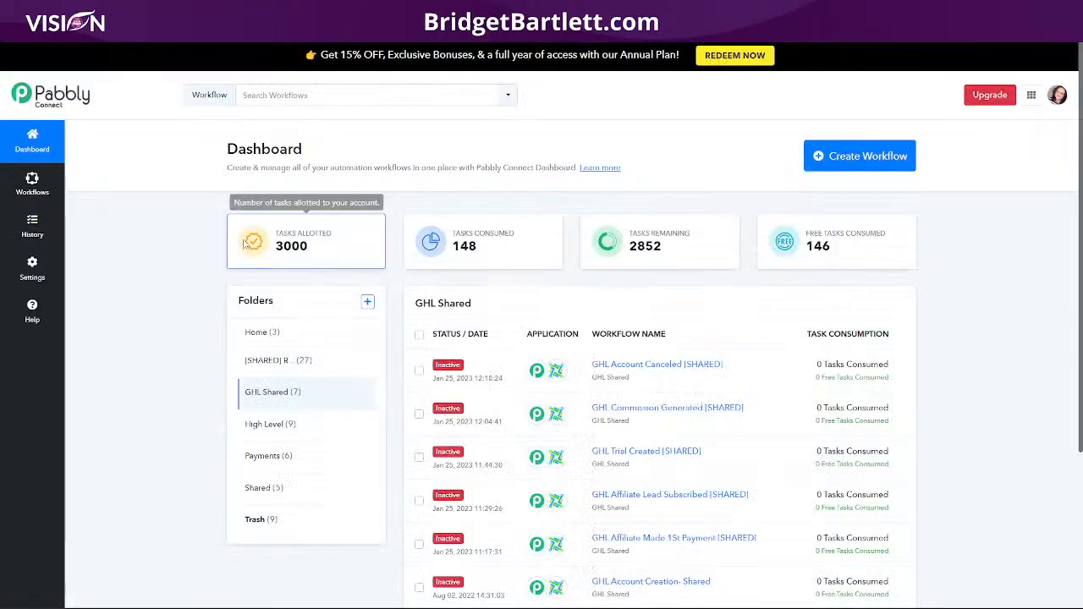
{"action": "scroll", "coordinate": [974, 393], "scroll_direction": "down", "scroll_amount": 1}
{"action": "scroll", "coordinate": [975, 392], "scroll_direction": "down", "scroll_amount": 2}
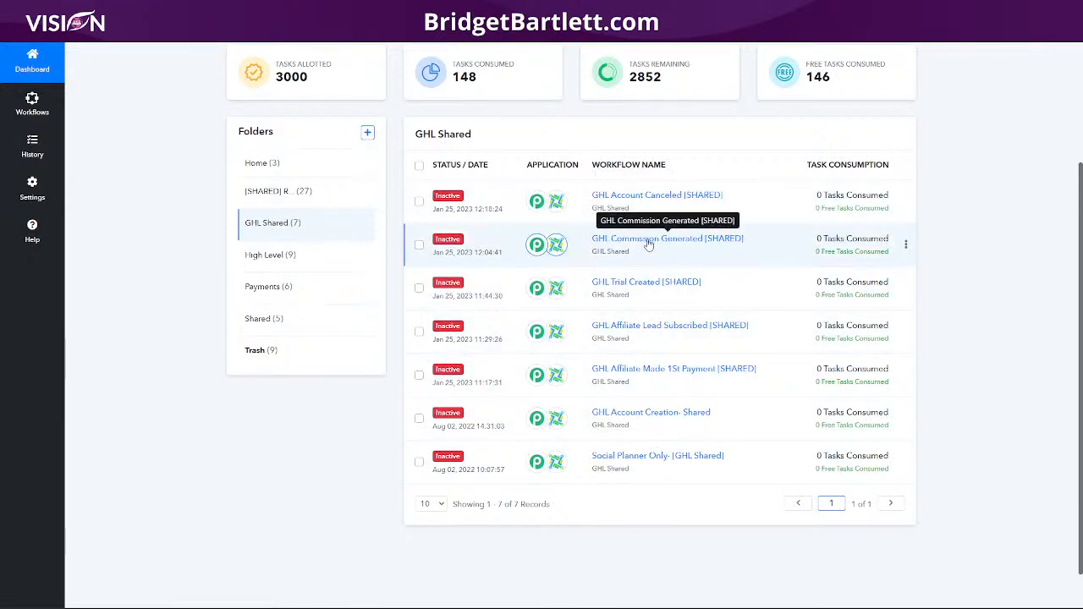
{"action": "left_click", "coordinate": [645, 330]}
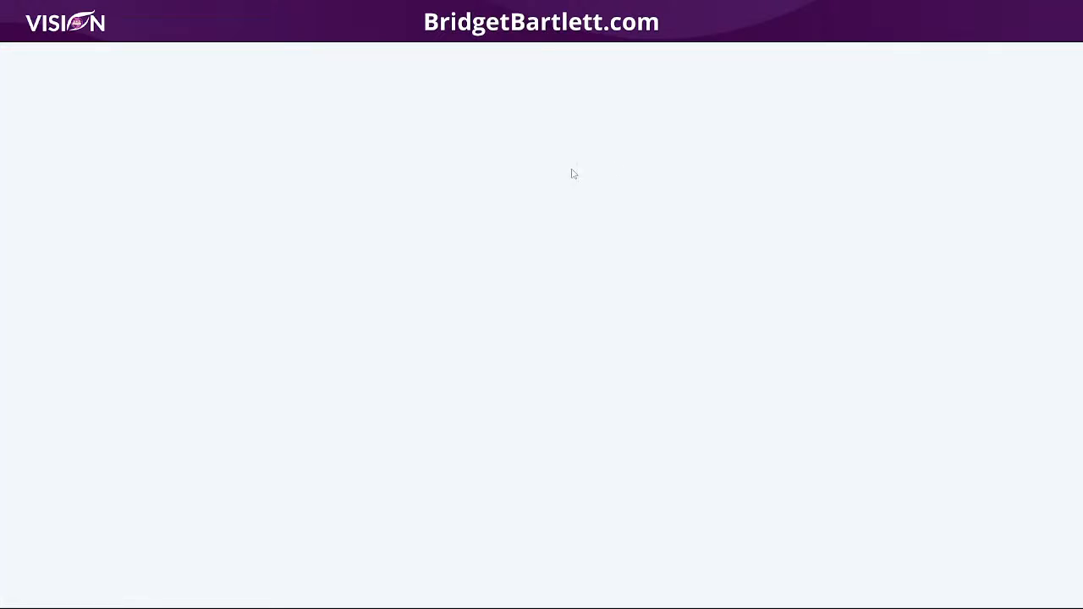
{"action": "left_click", "coordinate": [794, 347]}
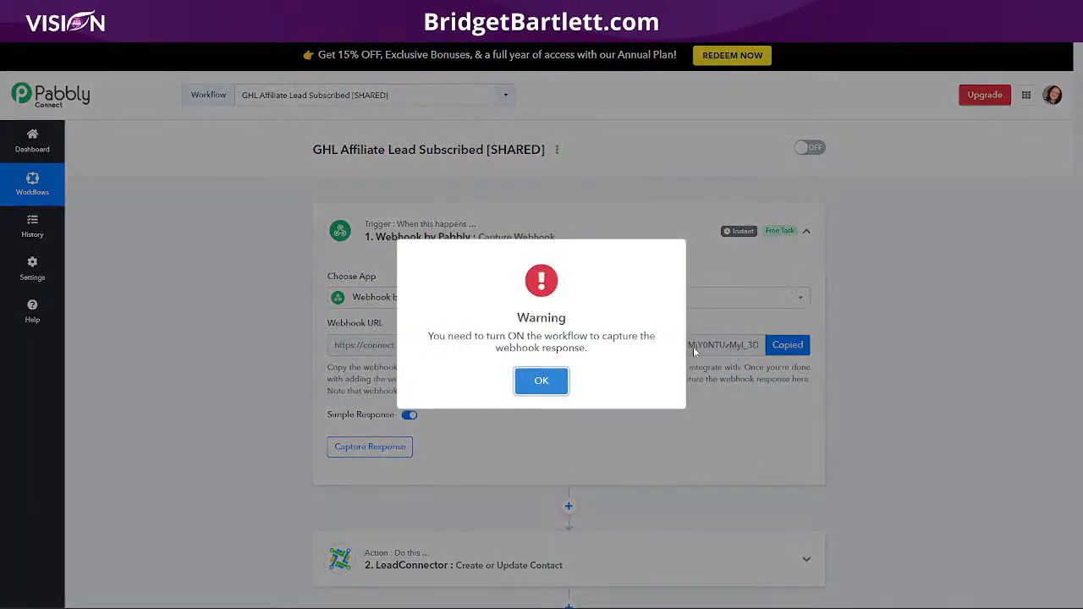
{"action": "left_click", "coordinate": [541, 379]}
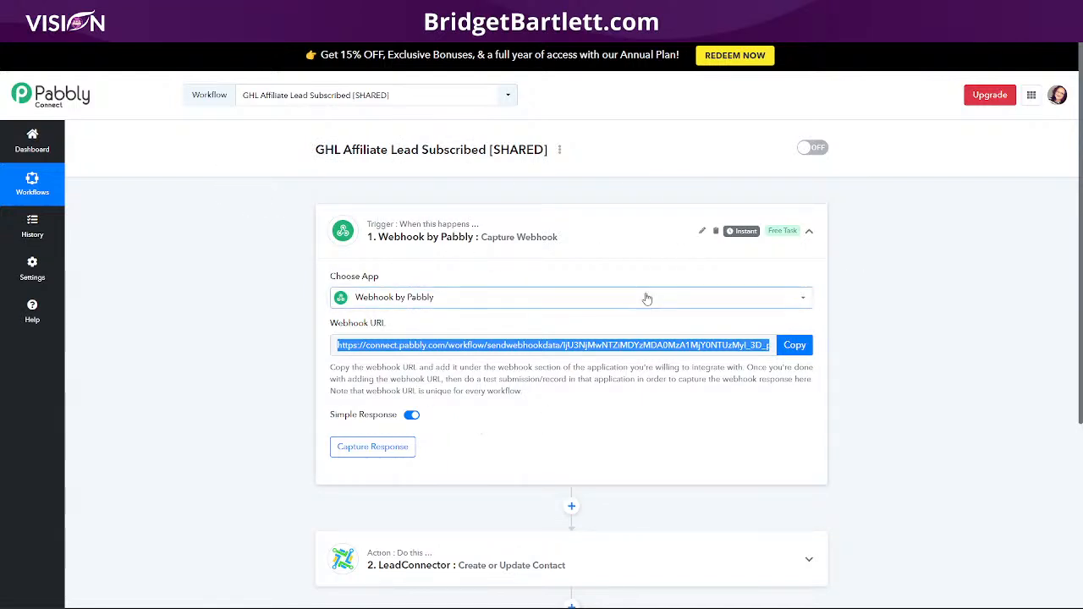
Step: Turn on the GHL Affiliate Lead Subscribed [SHARED] workflow and start capturing the webhook response
{"action": "scroll", "coordinate": [910, 357], "scroll_direction": "down", "scroll_amount": 2}
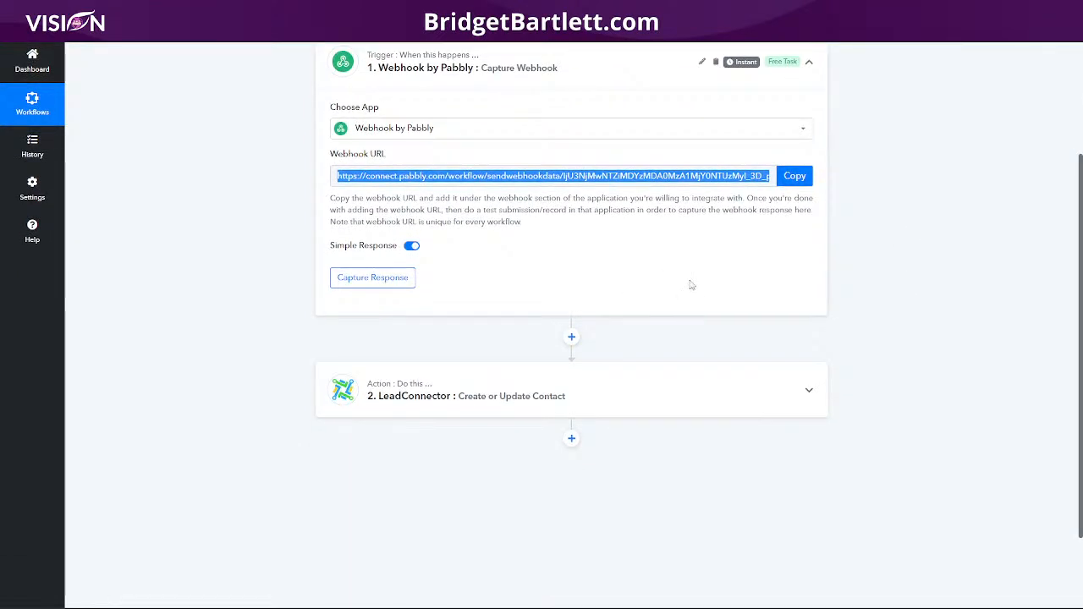
{"action": "left_click", "coordinate": [364, 279]}
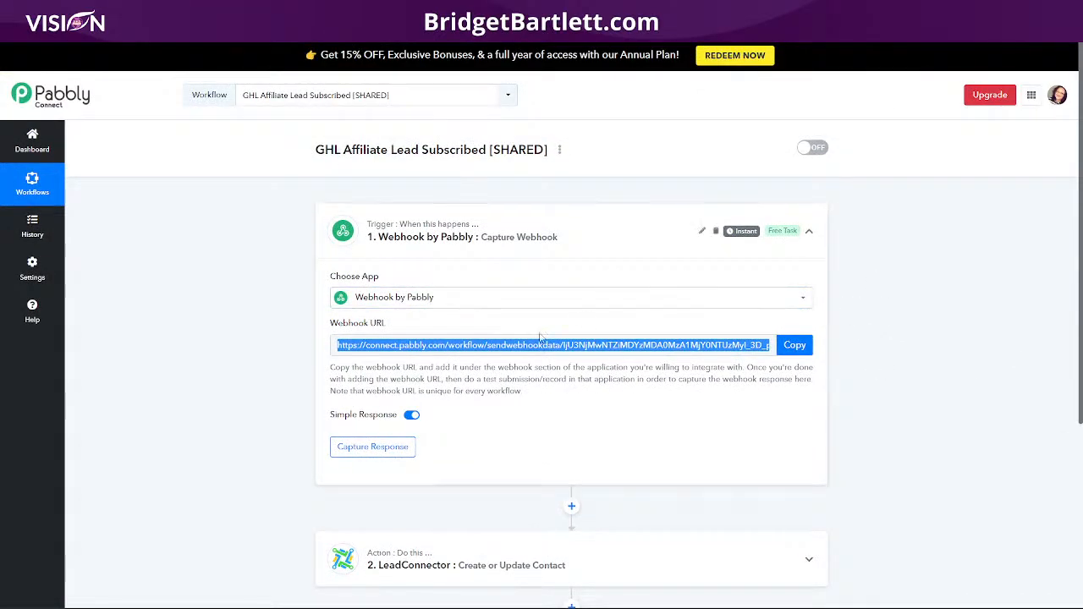
{"action": "scroll", "coordinate": [894, 391], "scroll_direction": "down", "scroll_amount": 1}
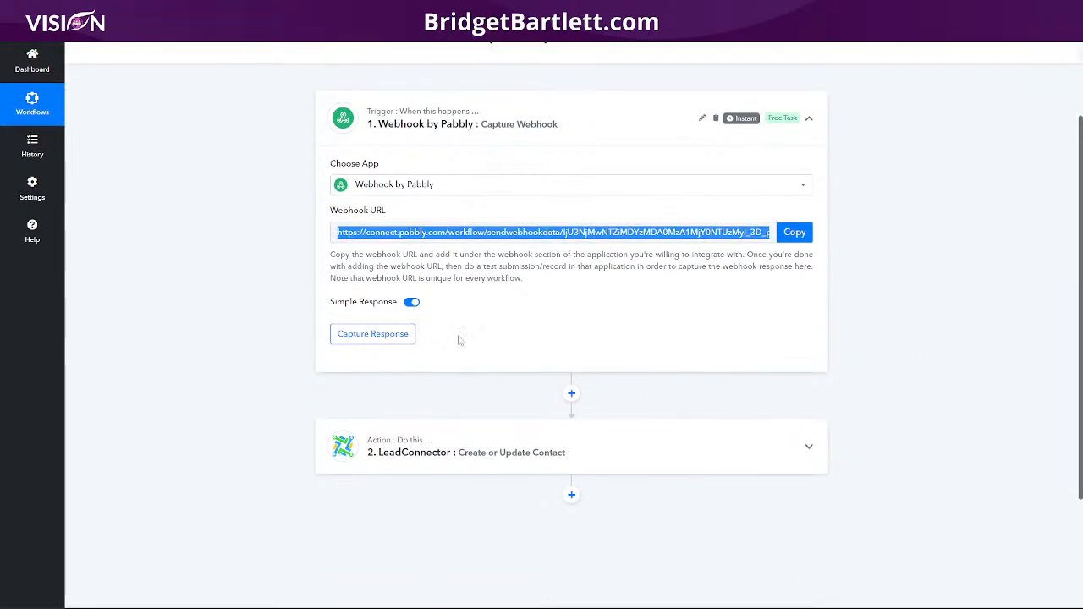
{"action": "scroll", "coordinate": [888, 125], "scroll_direction": "up", "scroll_amount": 1}
{"action": "left_click", "coordinate": [816, 152]}
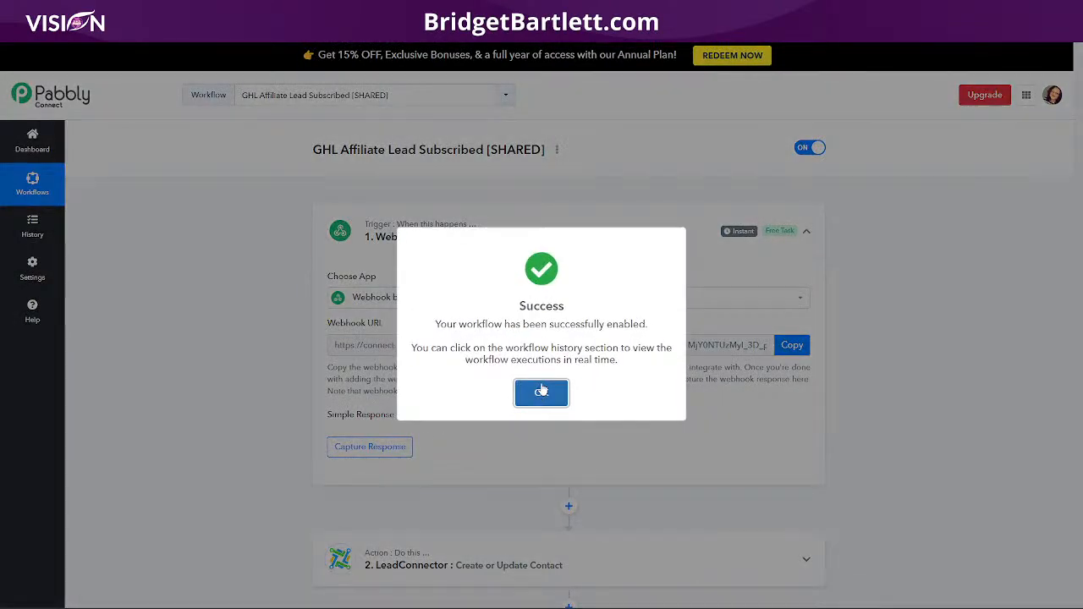
{"action": "left_click", "coordinate": [542, 390]}
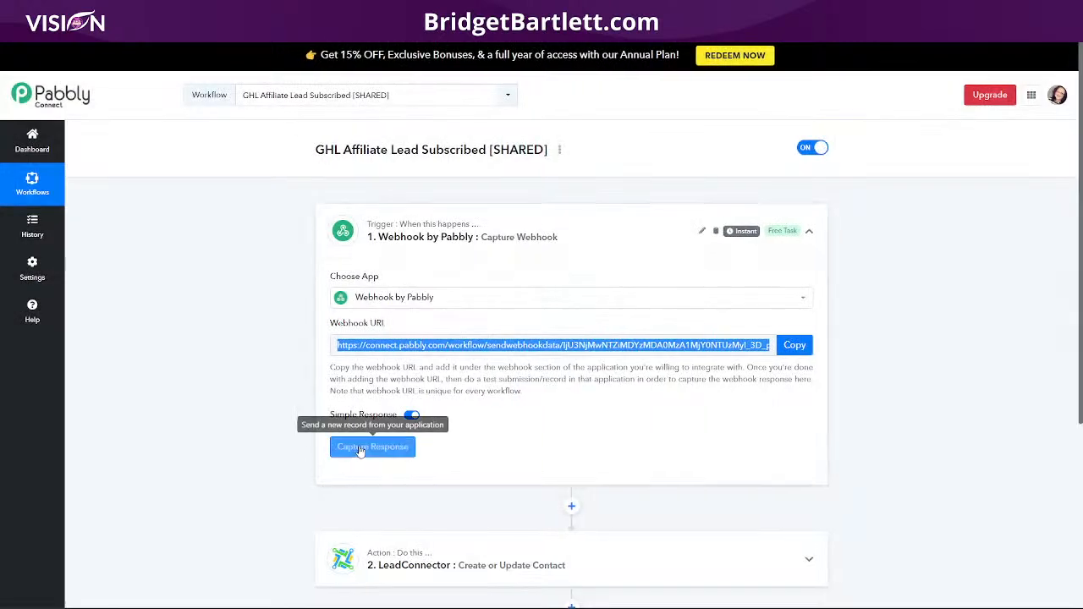
{"action": "left_click", "coordinate": [369, 447]}
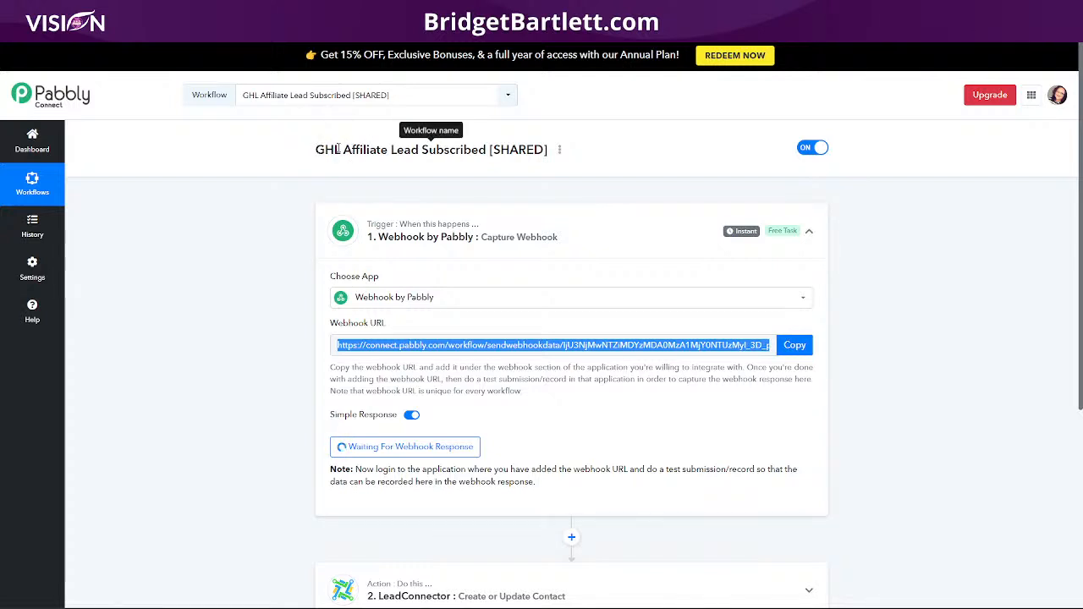
Step: Highlight Lead Subscribed in the workflow name, and expand the LeadConnector Create or Update Contact action to review its fields
{"action": "left_click_drag", "start_coordinate": [390, 150], "coordinate": [487, 149]}
{"action": "scroll", "coordinate": [228, 404], "scroll_direction": "down", "scroll_amount": 3}
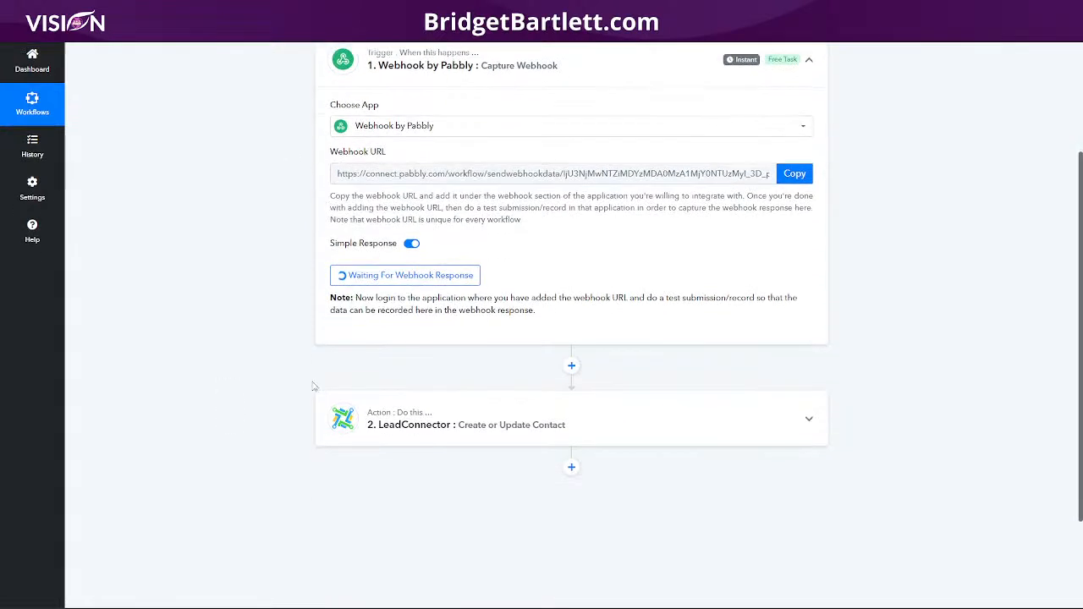
{"action": "mouse_move", "coordinate": [578, 363]}
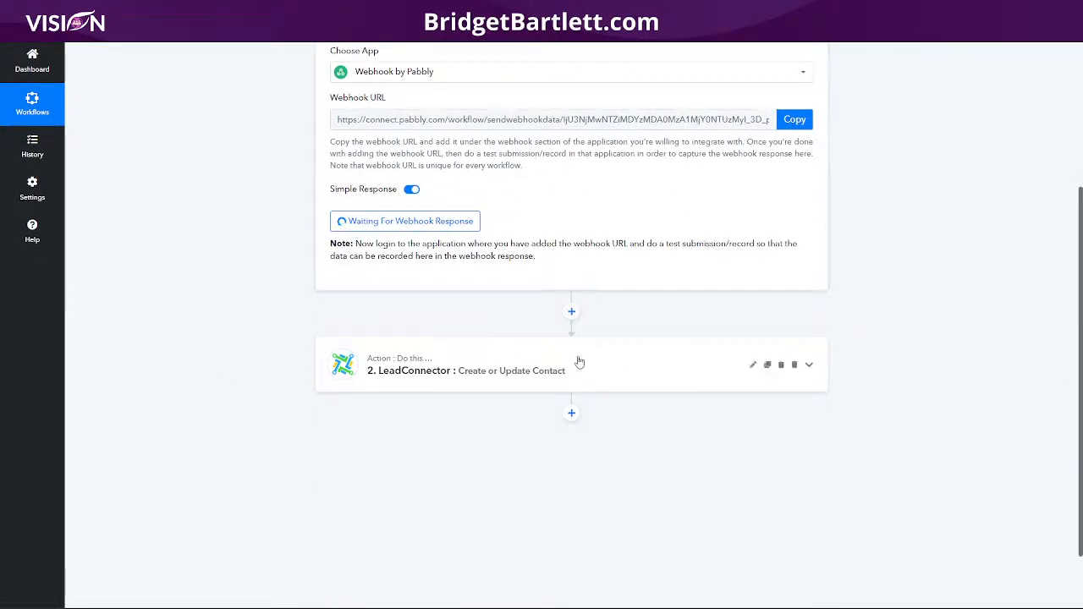
{"action": "left_click", "coordinate": [579, 366]}
{"action": "scroll", "coordinate": [201, 396], "scroll_direction": "down", "scroll_amount": 3}
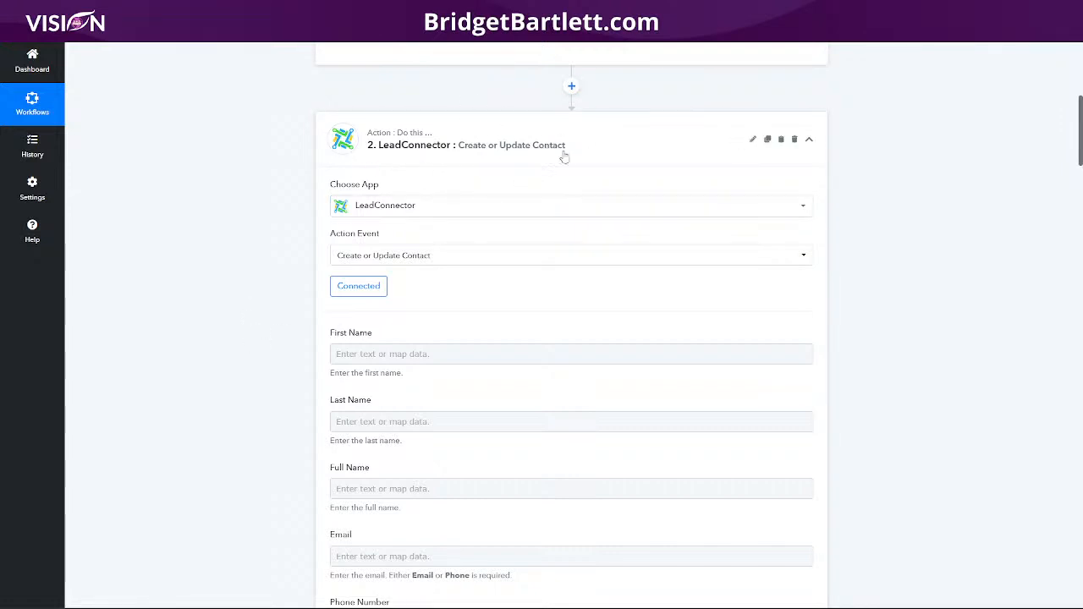
Step: Insert a new action step between the webhook trigger and the existing contact action, with LeadConnector as its app
{"action": "left_click", "coordinate": [571, 85]}
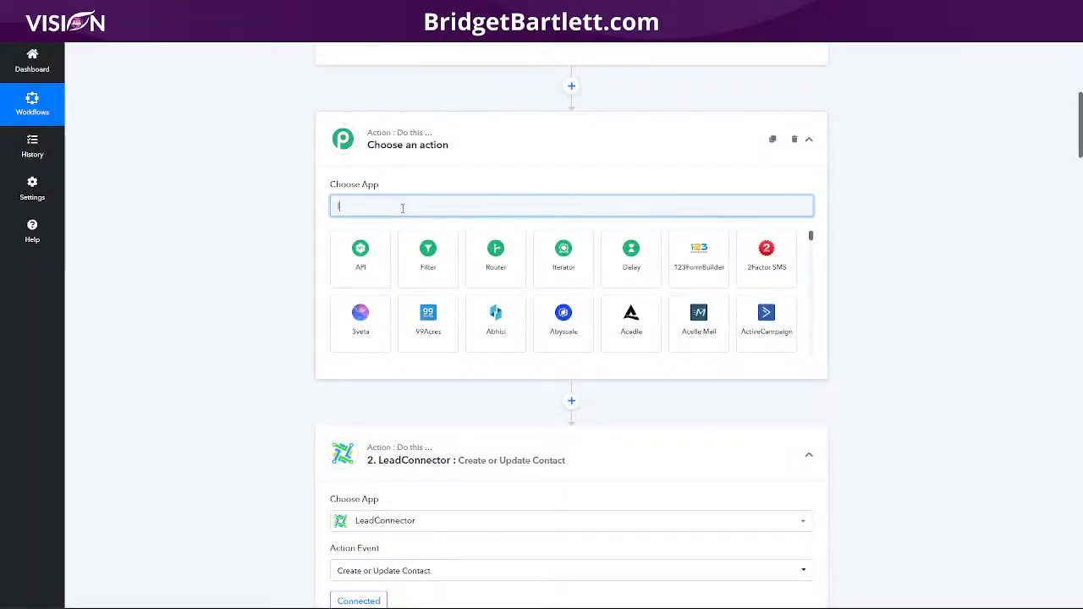
{"action": "type", "text": "leac c"}
{"action": "key", "text": "BackSpace"}
{"action": "type", "text": "d"}
{"action": "left_click", "coordinate": [575, 258]}
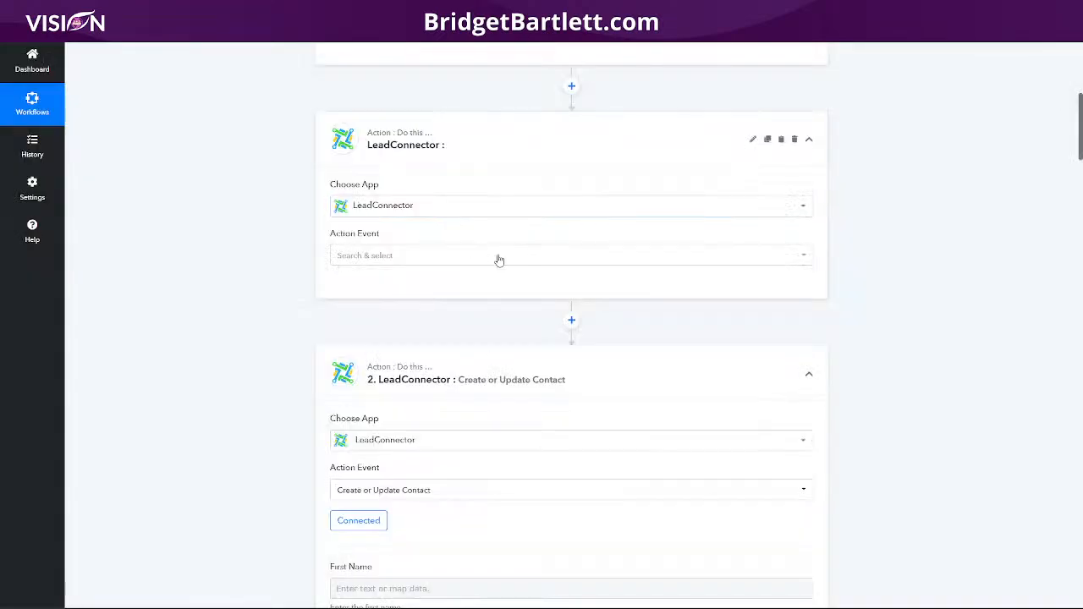
Step: Set the new LeadConnector action's event to Create or Update Contact and browse its existing account connections, leaving without saving
{"action": "left_click", "coordinate": [437, 257]}
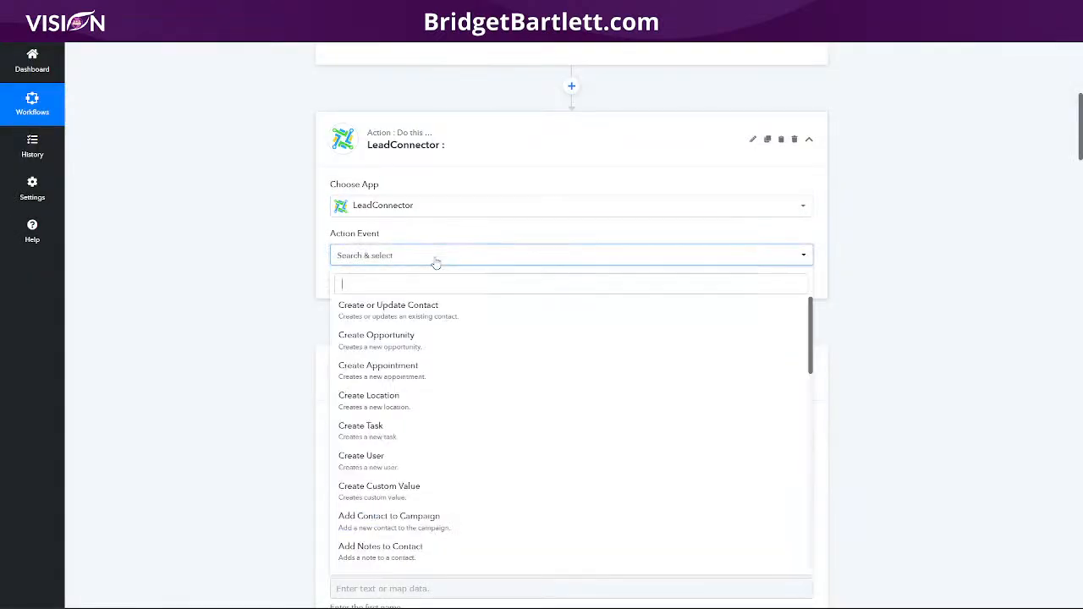
{"action": "left_click", "coordinate": [369, 310]}
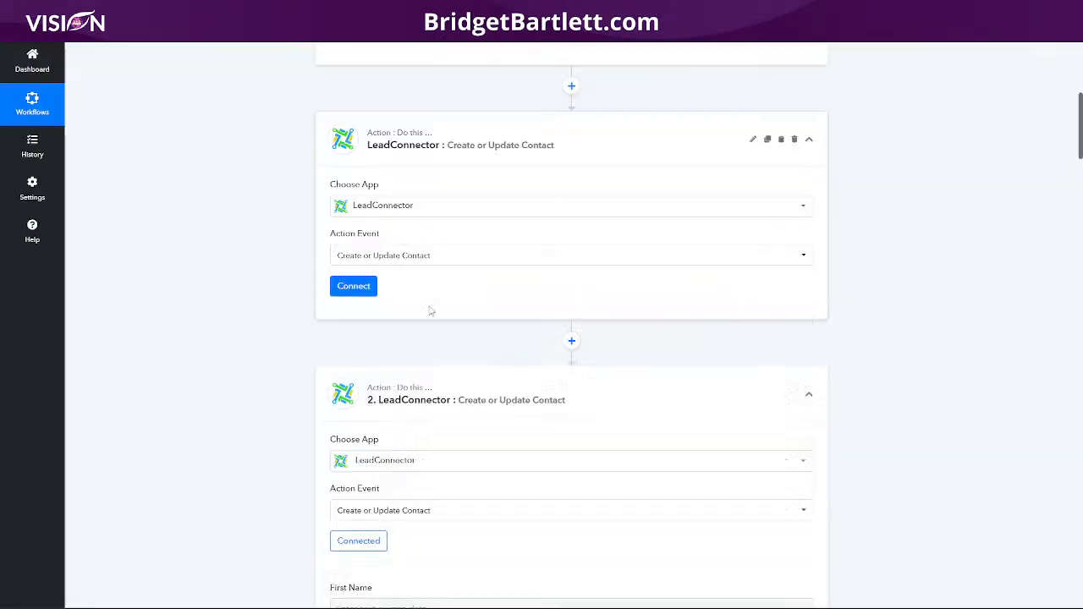
{"action": "left_click", "coordinate": [353, 288]}
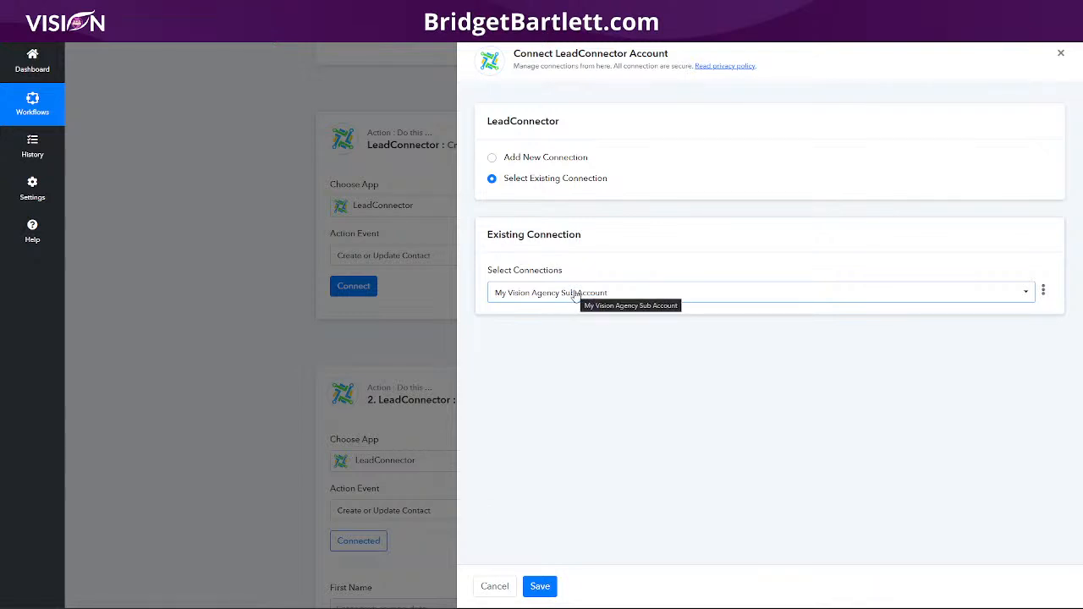
{"action": "left_click", "coordinate": [575, 296]}
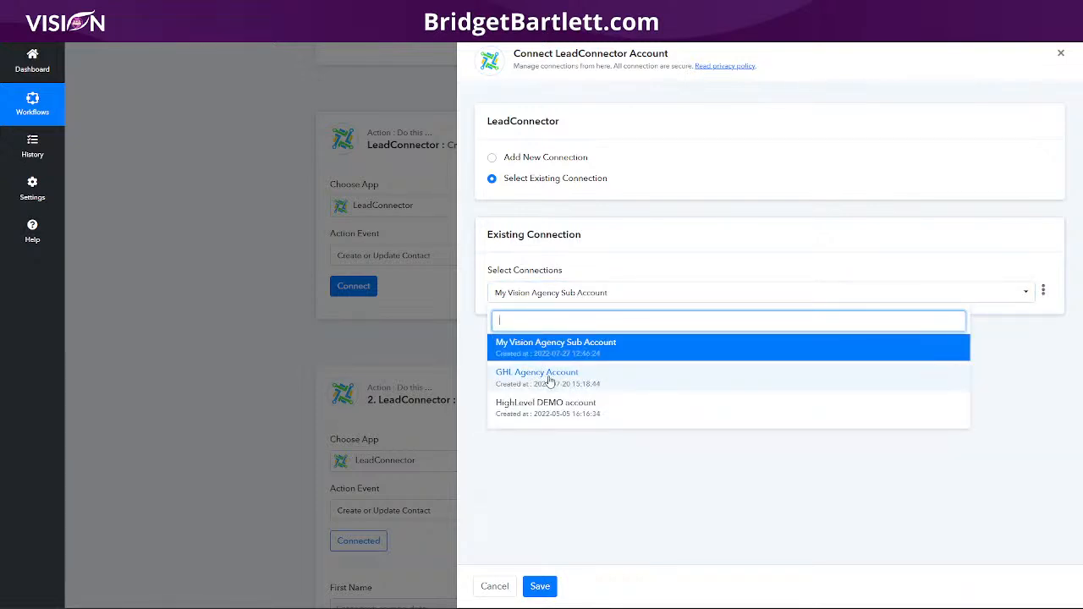
{"action": "left_click", "coordinate": [602, 240]}
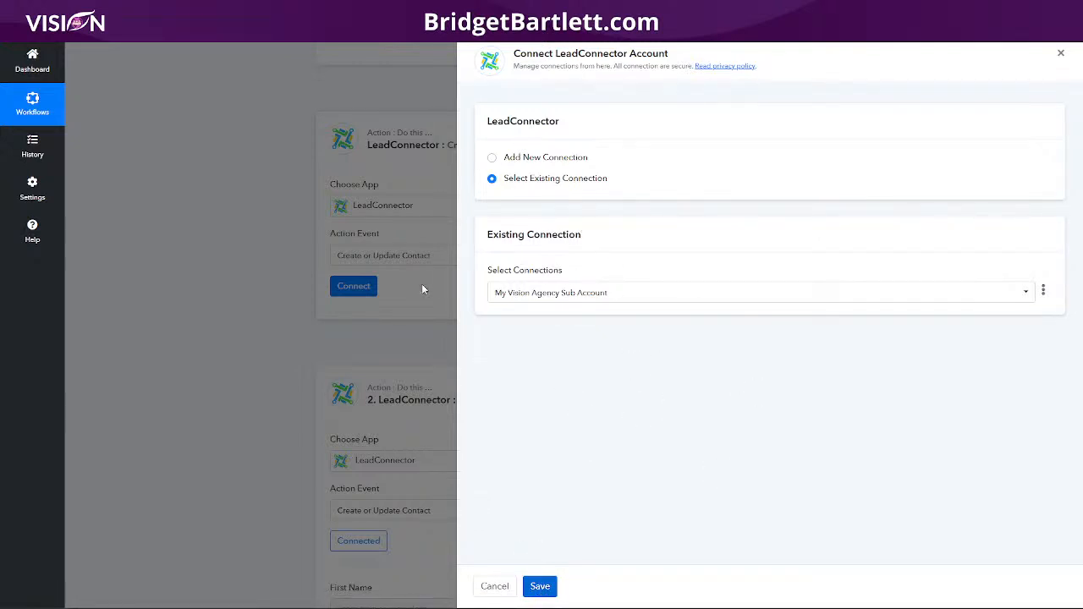
{"action": "left_click", "coordinate": [494, 586]}
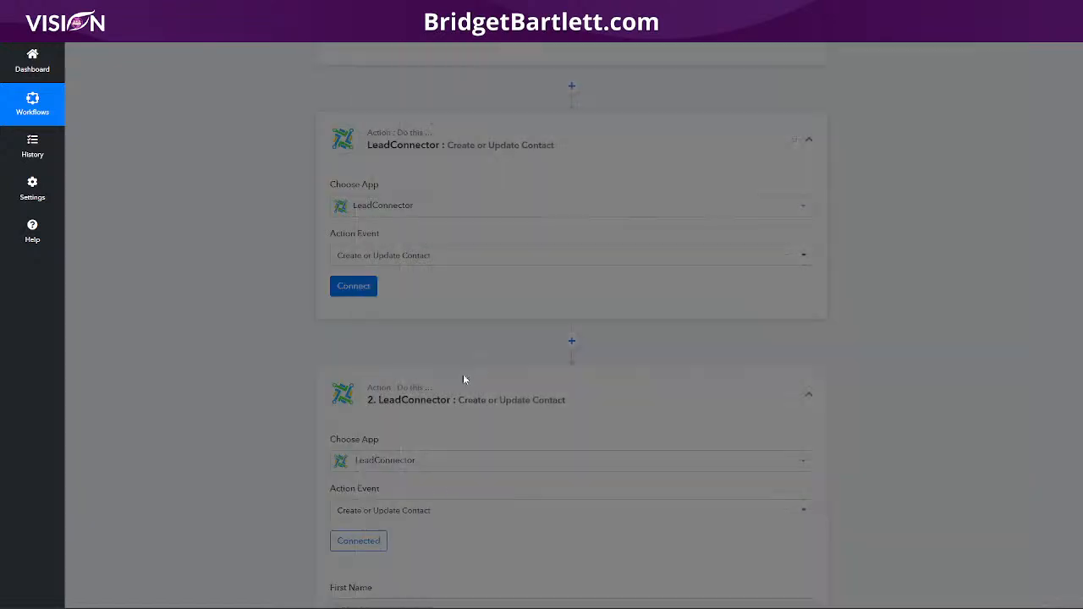
Step: Delete the newly inserted LeadConnector action step above the existing contact action
{"action": "left_click", "coordinate": [795, 142]}
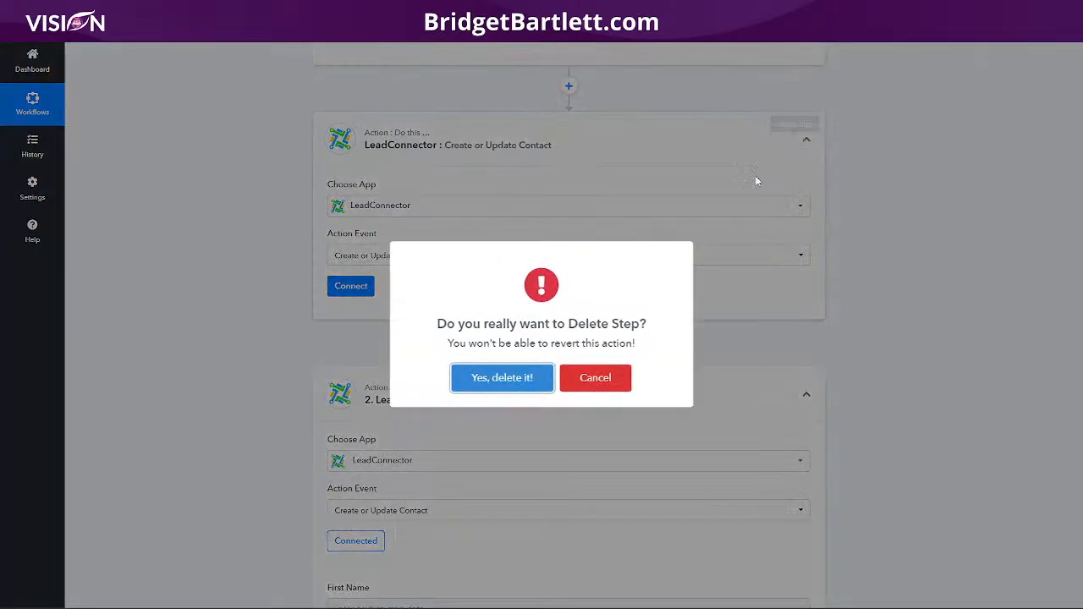
{"action": "left_click", "coordinate": [499, 375]}
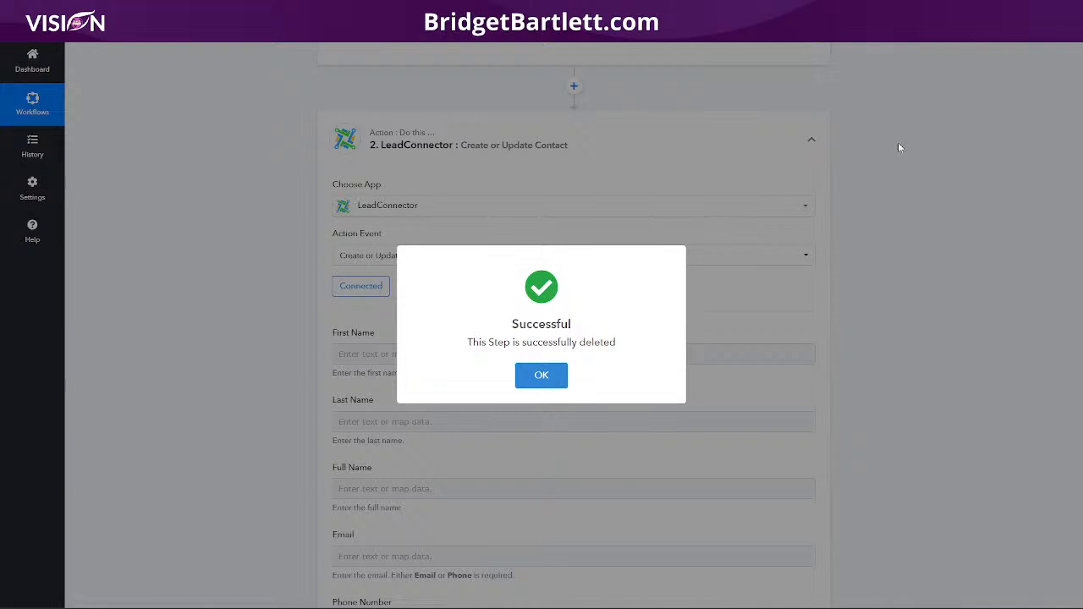
{"action": "left_click", "coordinate": [900, 144]}
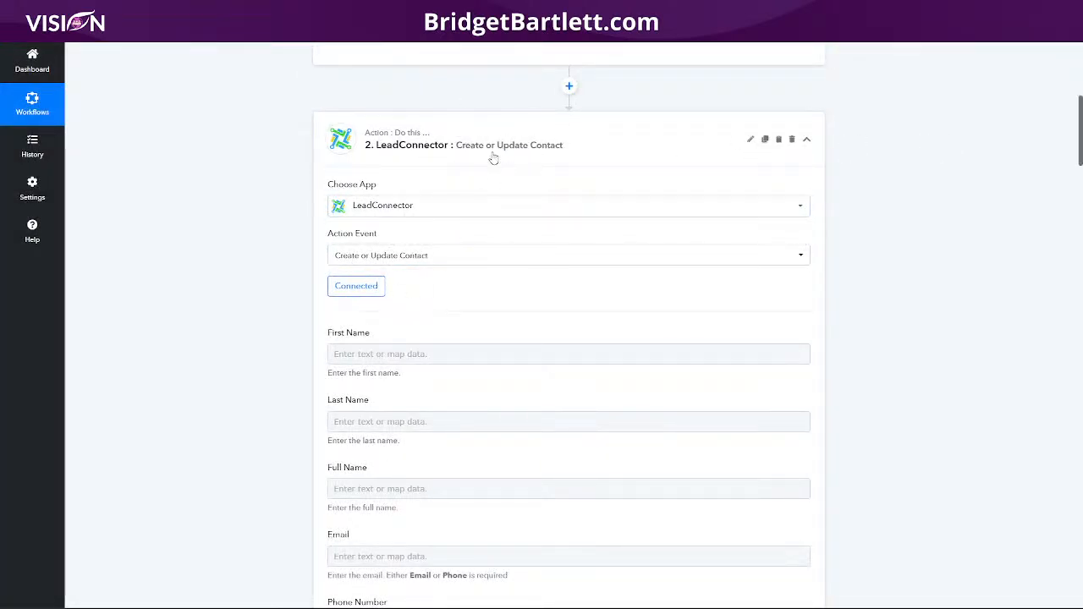
Step: Examine the webhook trigger and the contact fields of the existing LeadConnector Create or Update Contact action
{"action": "scroll", "coordinate": [899, 302], "scroll_direction": "up", "scroll_amount": 3}
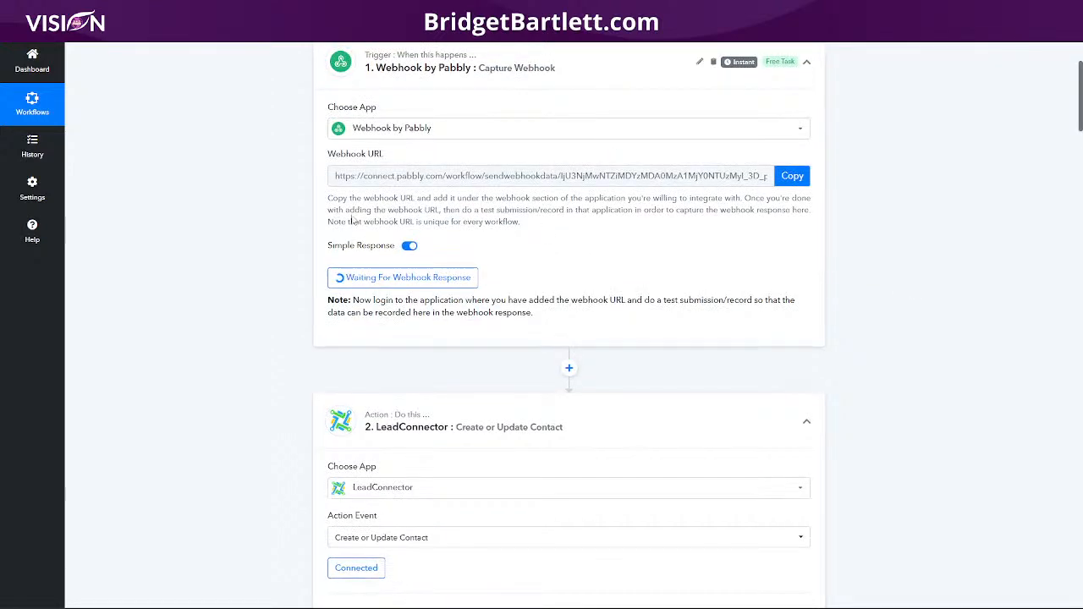
{"action": "scroll", "coordinate": [863, 300], "scroll_direction": "down", "scroll_amount": 1}
{"action": "scroll", "coordinate": [879, 292], "scroll_direction": "down", "scroll_amount": 3}
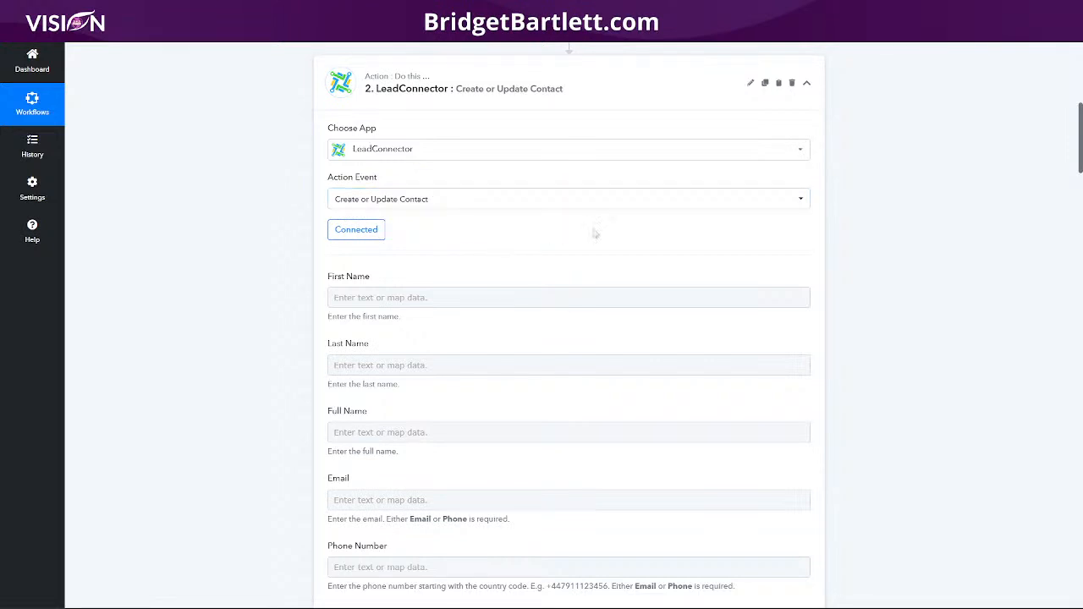
{"action": "scroll", "coordinate": [824, 221], "scroll_direction": "down", "scroll_amount": 1}
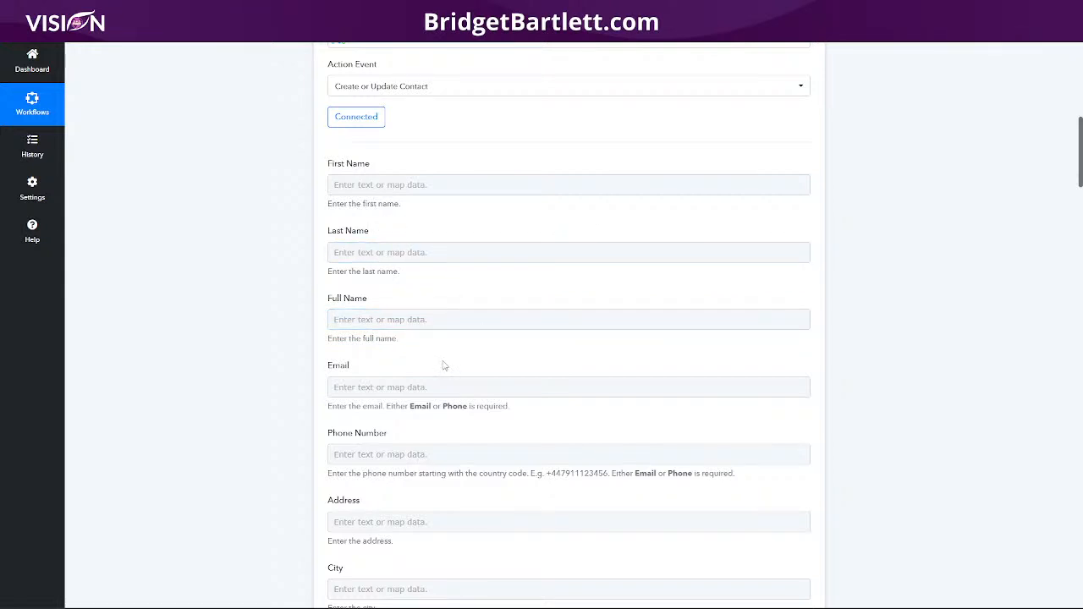
{"action": "scroll", "coordinate": [440, 338], "scroll_direction": "down", "scroll_amount": 1}
{"action": "scroll", "coordinate": [446, 288], "scroll_direction": "up", "scroll_amount": 4}
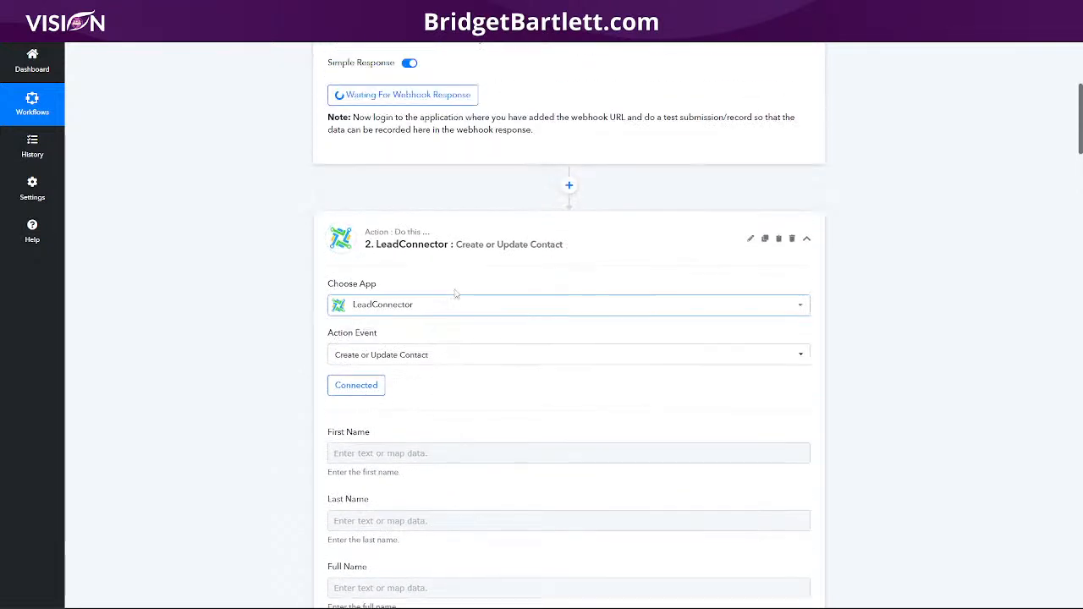
{"action": "scroll", "coordinate": [397, 364], "scroll_direction": "down", "scroll_amount": 2}
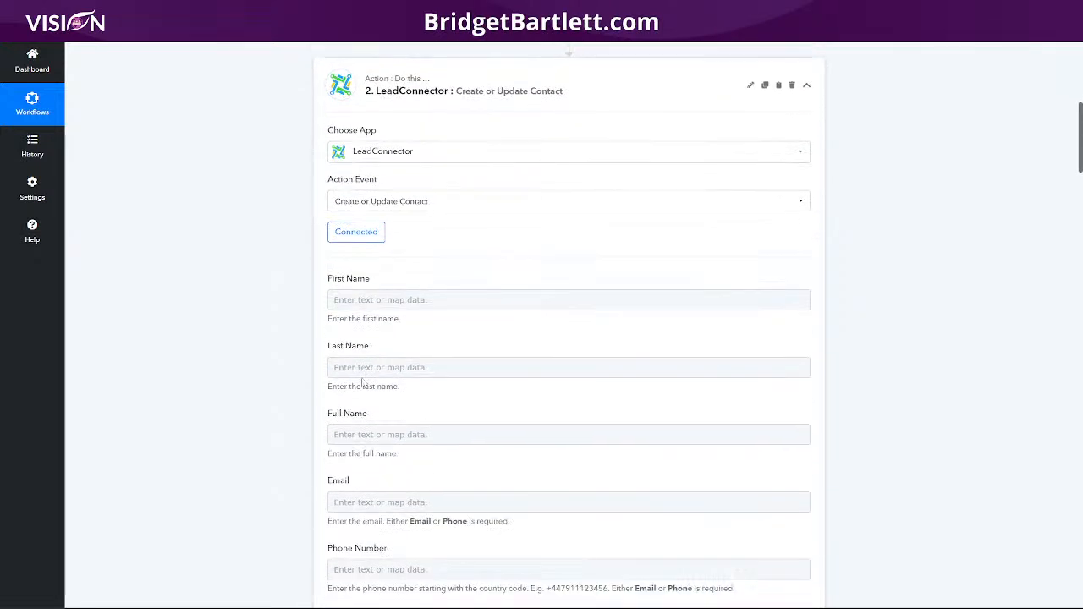
Step: Check the data mapping options for the contact action's First Name, Last Name and Email fields without mapping anything
{"action": "left_click", "coordinate": [367, 298]}
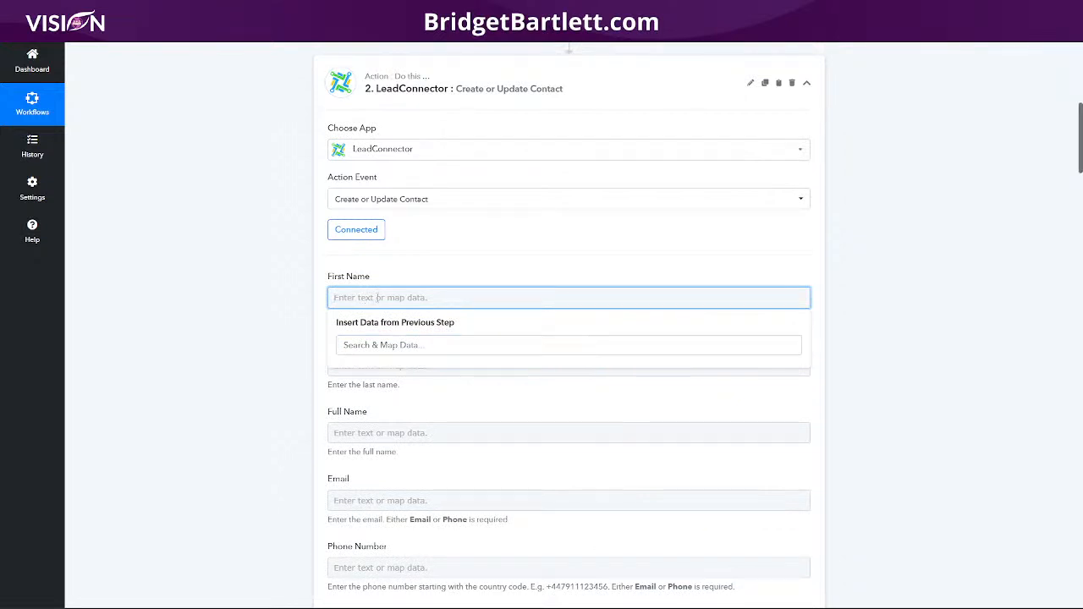
{"action": "left_click", "coordinate": [391, 345]}
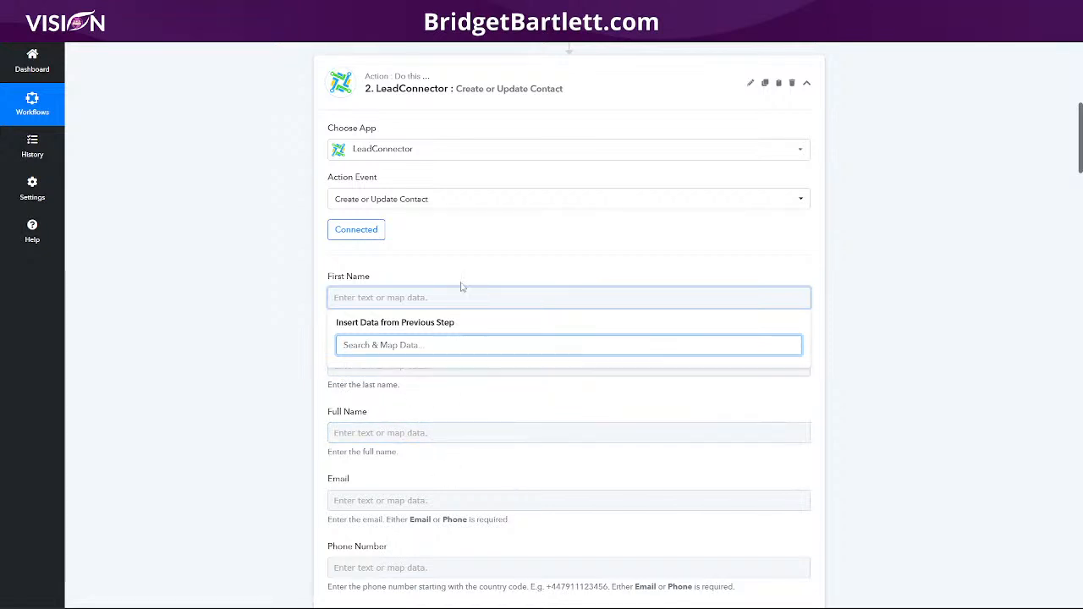
{"action": "left_click", "coordinate": [444, 235]}
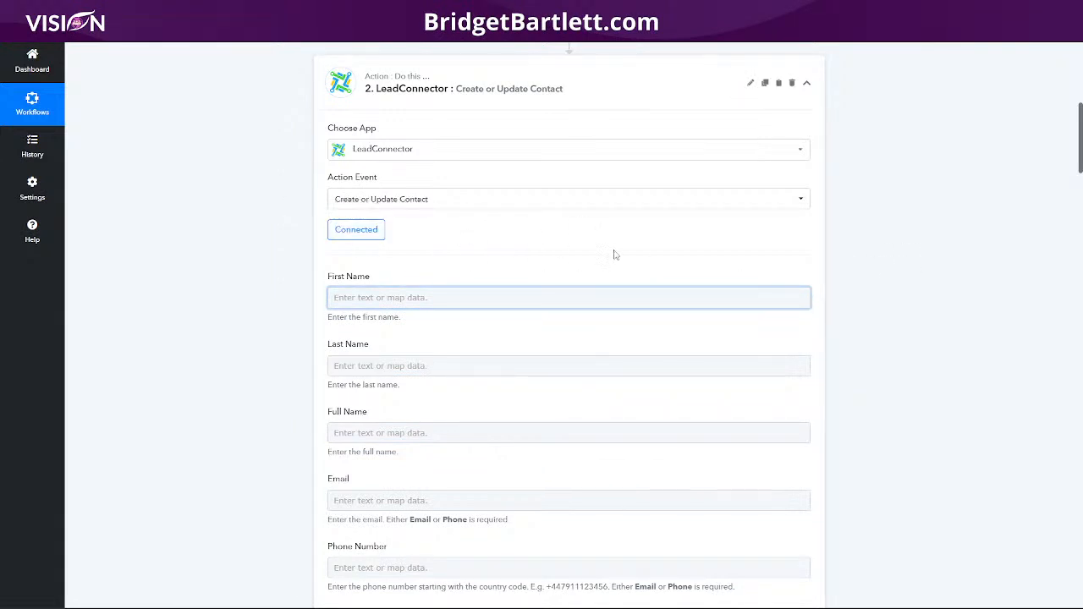
{"action": "left_click", "coordinate": [366, 297]}
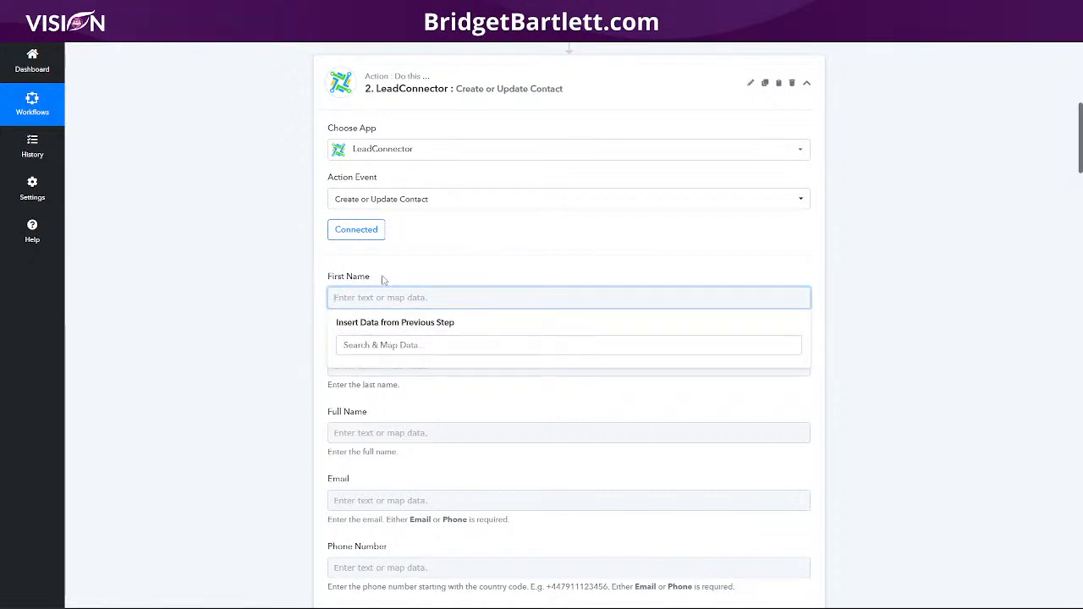
{"action": "left_click", "coordinate": [374, 280]}
{"action": "left_click", "coordinate": [364, 366]}
{"action": "left_click", "coordinate": [392, 384]}
{"action": "scroll", "coordinate": [463, 390], "scroll_direction": "down", "scroll_amount": 3}
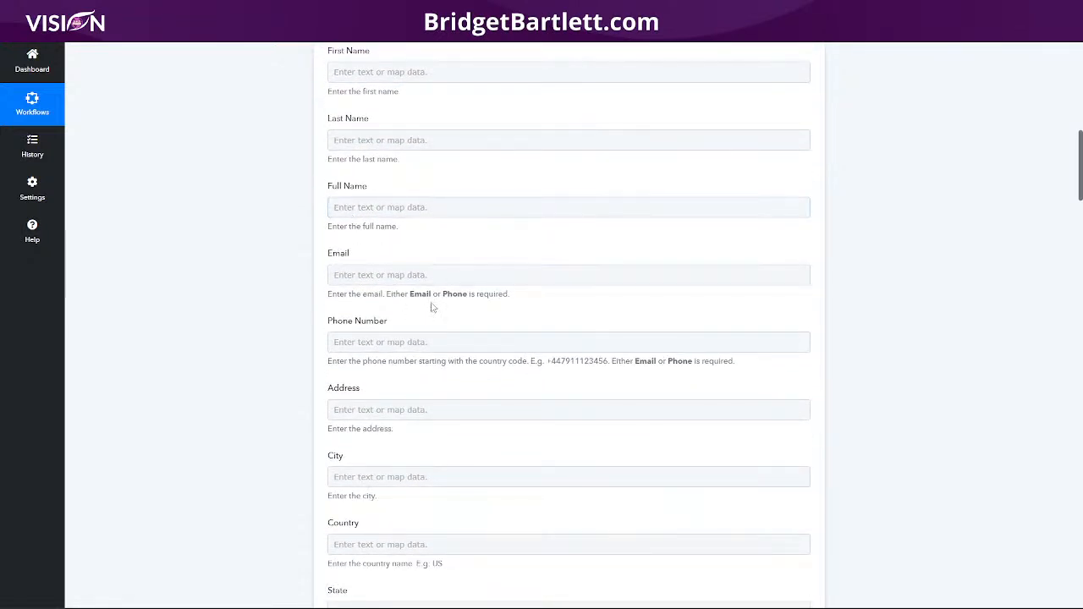
{"action": "left_click", "coordinate": [401, 274]}
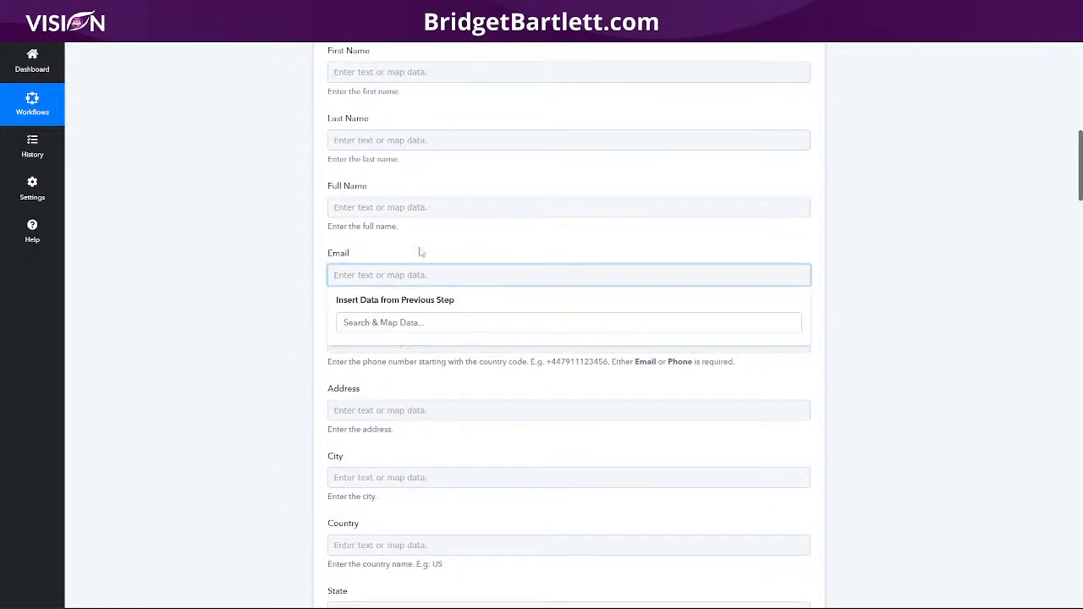
{"action": "left_click", "coordinate": [455, 251]}
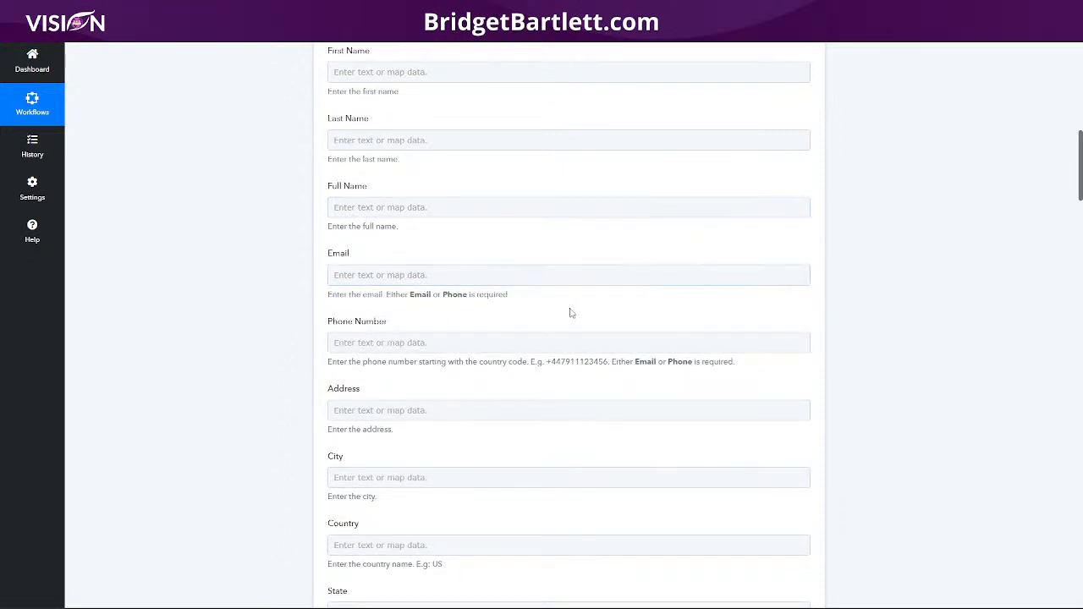
Step: Examine the contact action's Tags field, and switch to High Level to check the tag names of the GHL Affiliates workflows
{"action": "scroll", "coordinate": [600, 326], "scroll_direction": "down", "scroll_amount": 1}
{"action": "scroll", "coordinate": [592, 224], "scroll_direction": "down", "scroll_amount": 1}
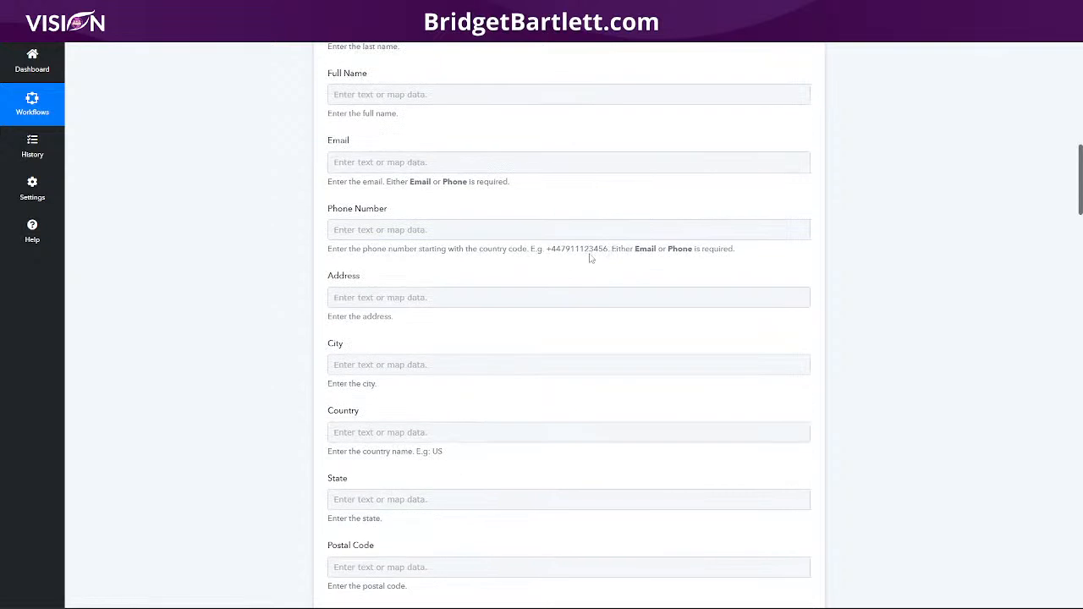
{"action": "scroll", "coordinate": [555, 312], "scroll_direction": "down", "scroll_amount": 6}
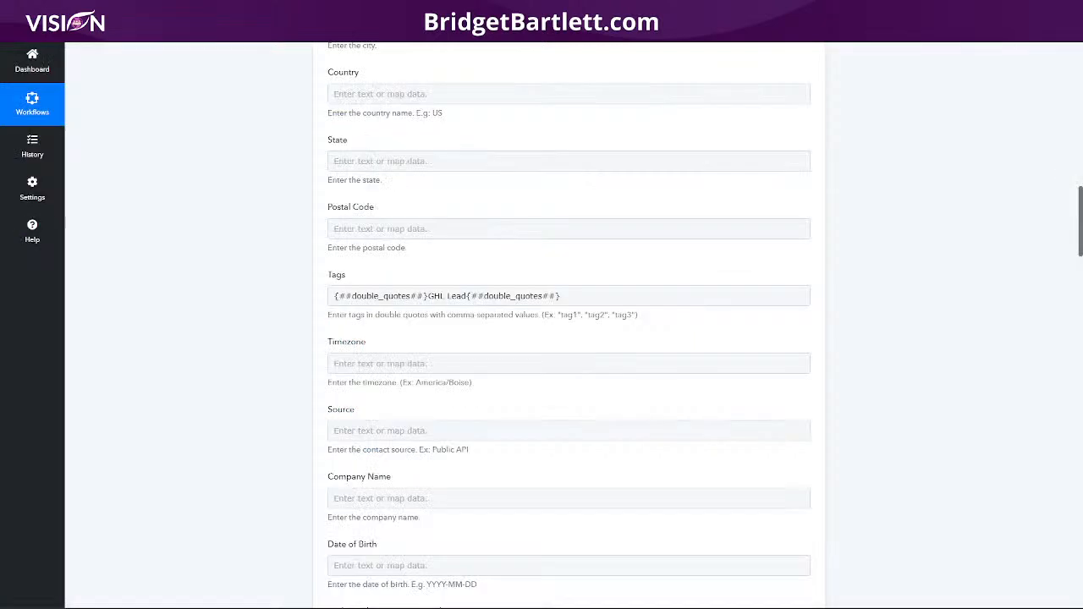
{"action": "scroll", "coordinate": [135, 406], "scroll_direction": "up", "scroll_amount": 15}
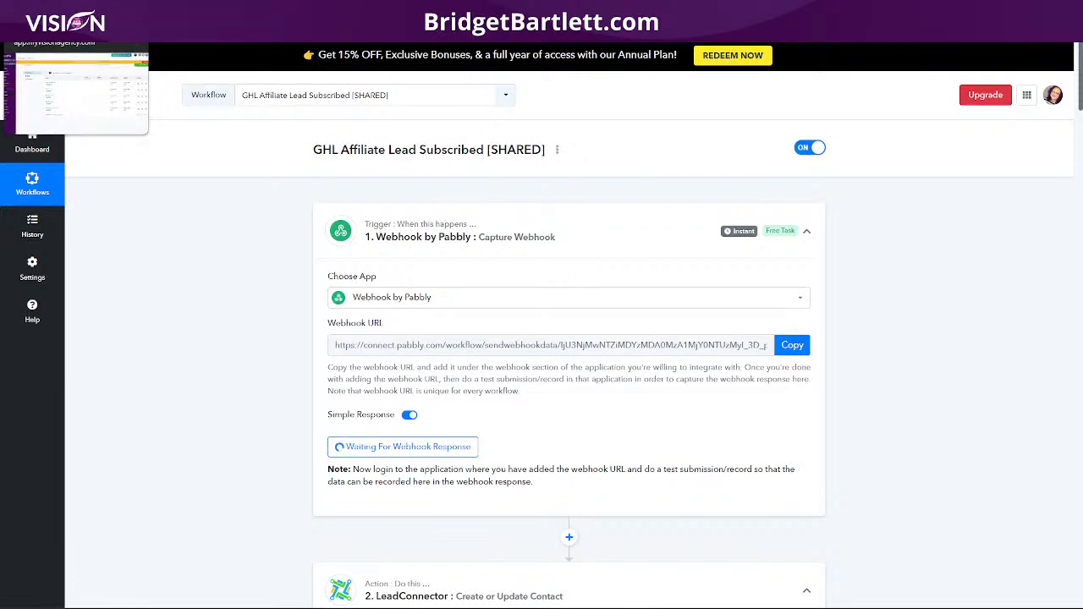
{"action": "left_click", "coordinate": [71, 11]}
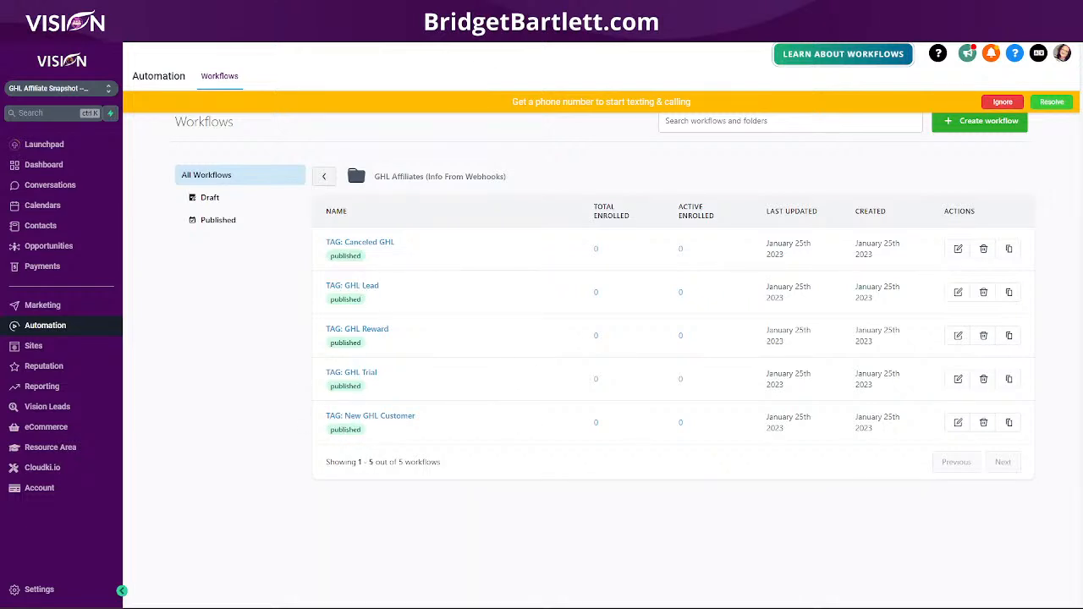
Step: Switch back to Pabbly Connect and replace the contact action's Tags value with "ghl lead", including the double quotes
{"action": "left_click", "coordinate": [491, 11]}
{"action": "scroll", "coordinate": [246, 466], "scroll_direction": "down", "scroll_amount": 9}
{"action": "scroll", "coordinate": [246, 467], "scroll_direction": "down", "scroll_amount": 9}
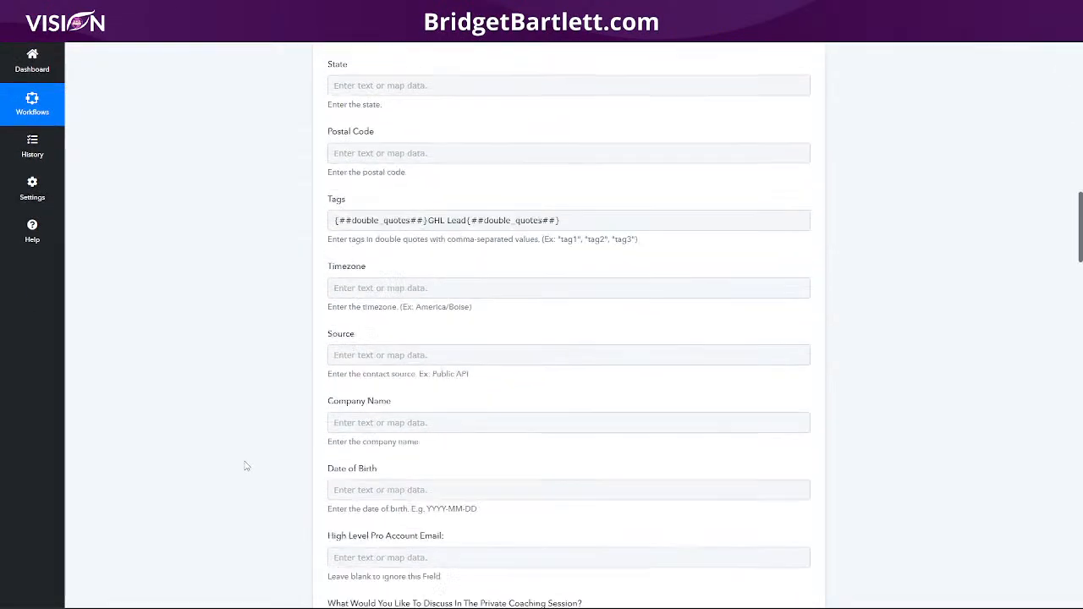
{"action": "scroll", "coordinate": [254, 440], "scroll_direction": "up", "scroll_amount": 3}
{"action": "left_click", "coordinate": [589, 351]}
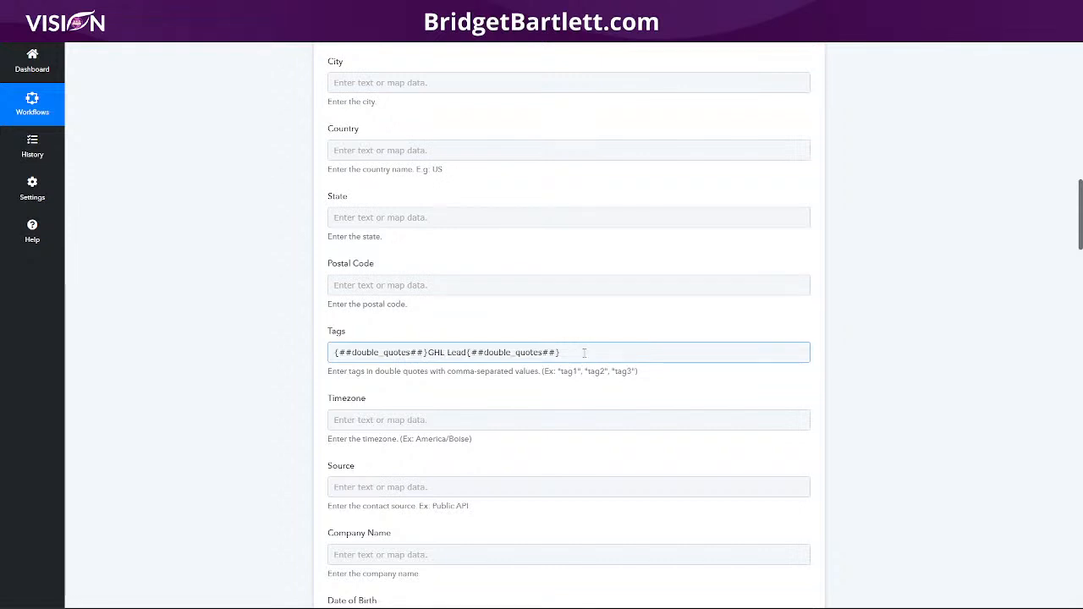
{"action": "left_click_drag", "start_coordinate": [575, 353], "coordinate": [300, 372]}
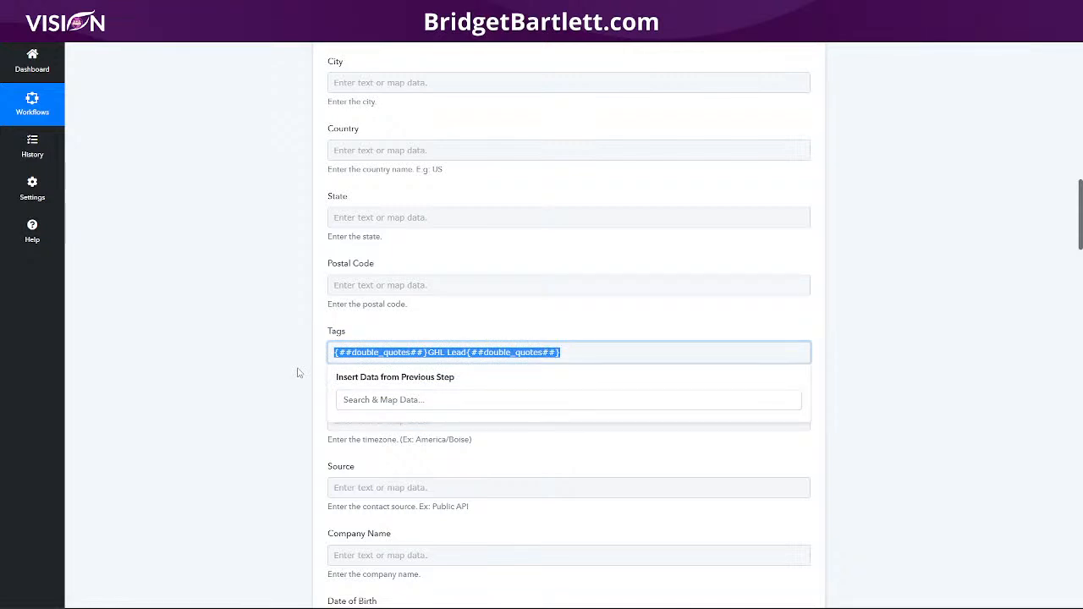
{"action": "type", "text": "T"}
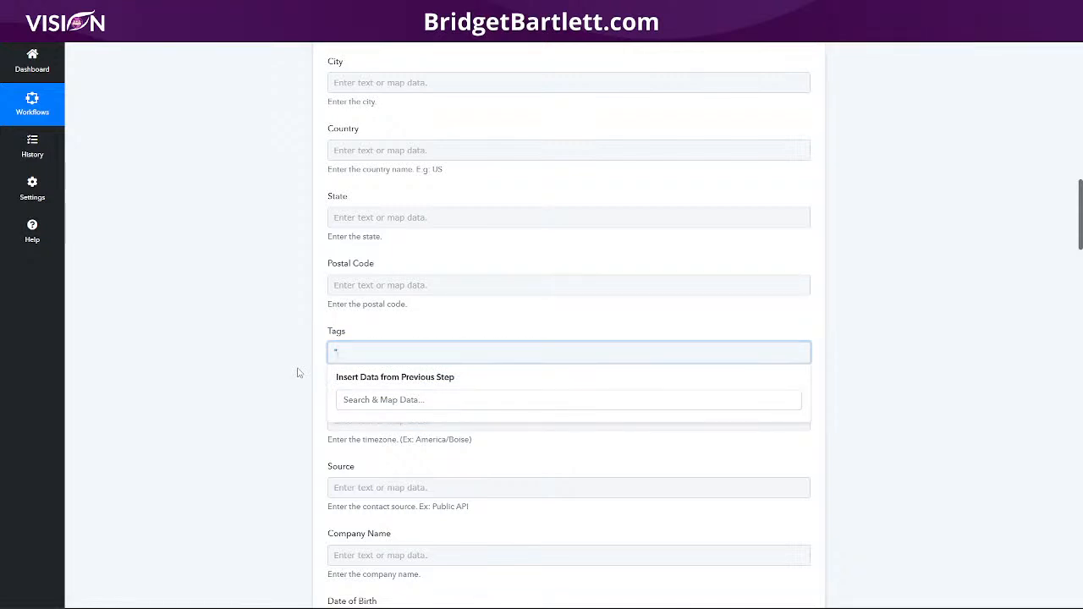
{"action": "key", "text": "BackSpace"}
{"action": "key", "text": "BackSpace"}
{"action": "key", "text": "BackSpace"}
{"action": "type", "text": "le"}
{"action": "left_click", "coordinate": [446, 325]}
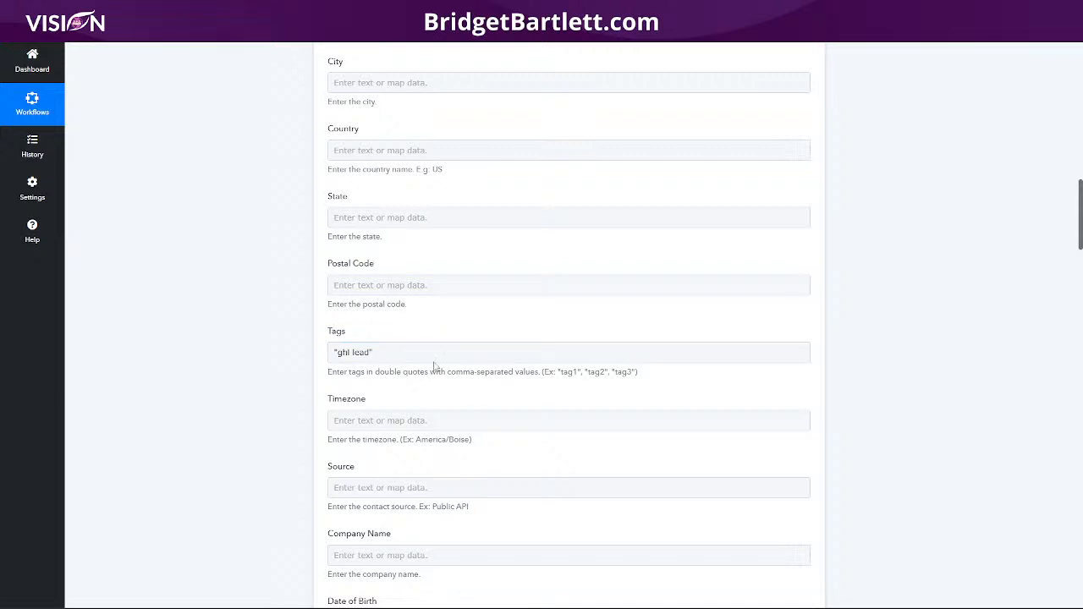
Step: Review the webhook trigger and the remaining contact fields, and save the LeadConnector action without sending a test request
{"action": "scroll", "coordinate": [618, 126], "scroll_direction": "up", "scroll_amount": 12}
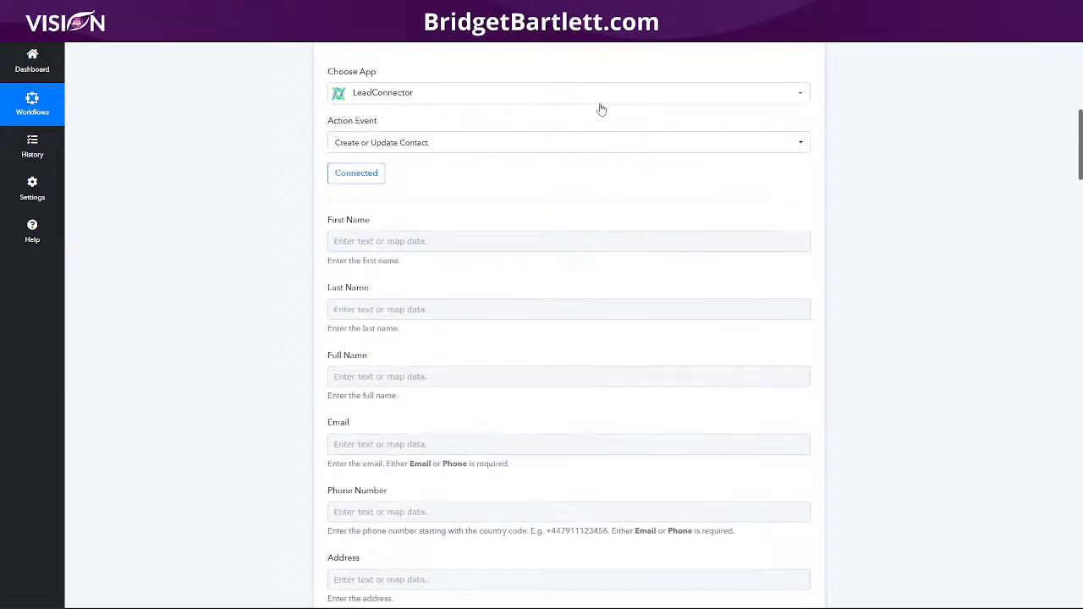
{"action": "scroll", "coordinate": [596, 263], "scroll_direction": "up", "scroll_amount": 2}
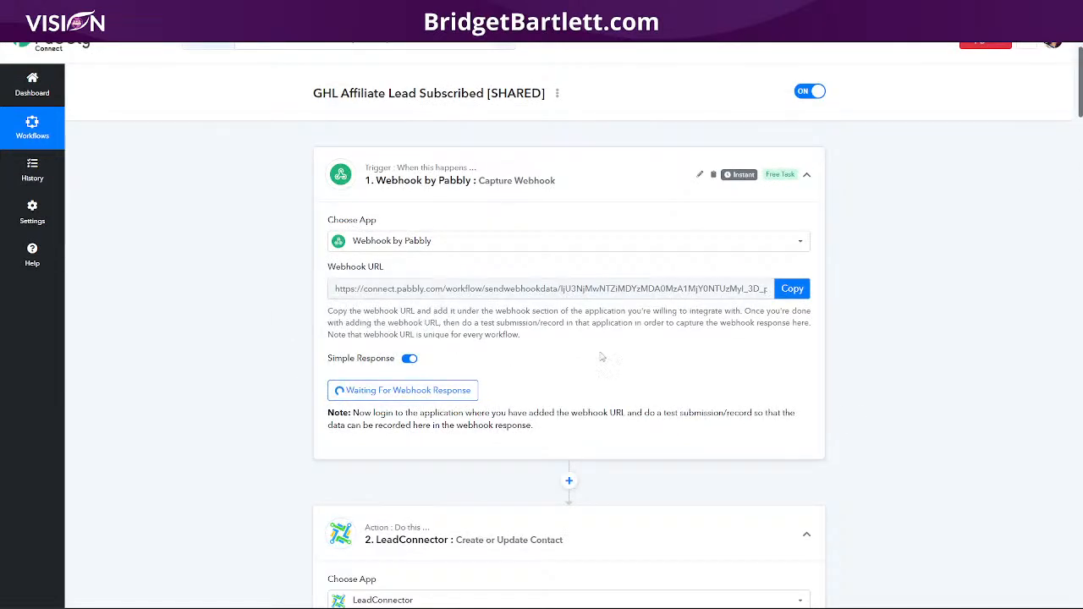
{"action": "scroll", "coordinate": [873, 408], "scroll_direction": "down", "scroll_amount": 5}
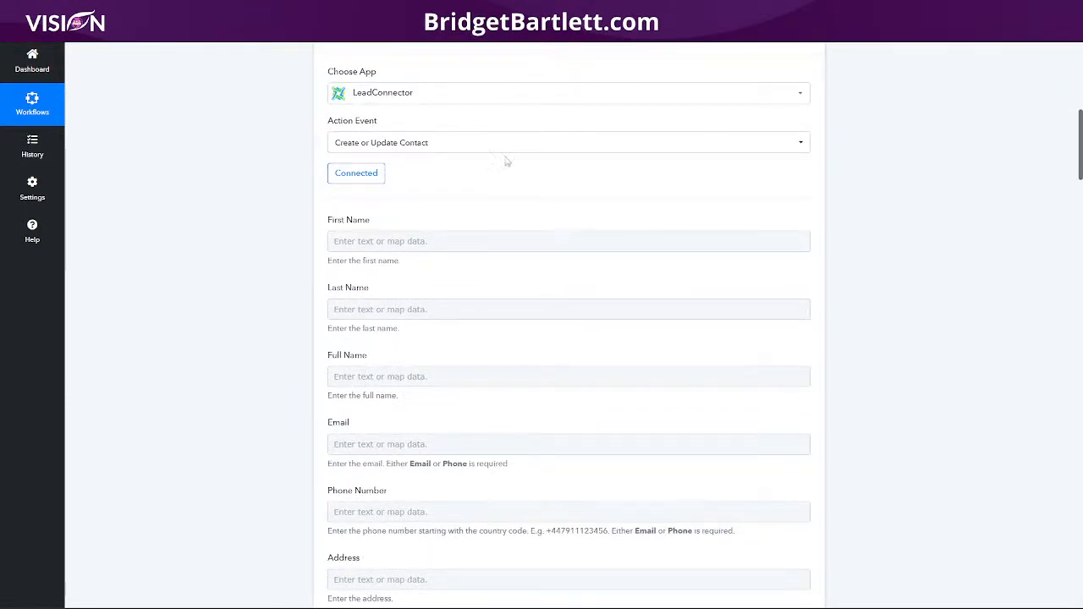
{"action": "scroll", "coordinate": [554, 269], "scroll_direction": "down", "scroll_amount": 7}
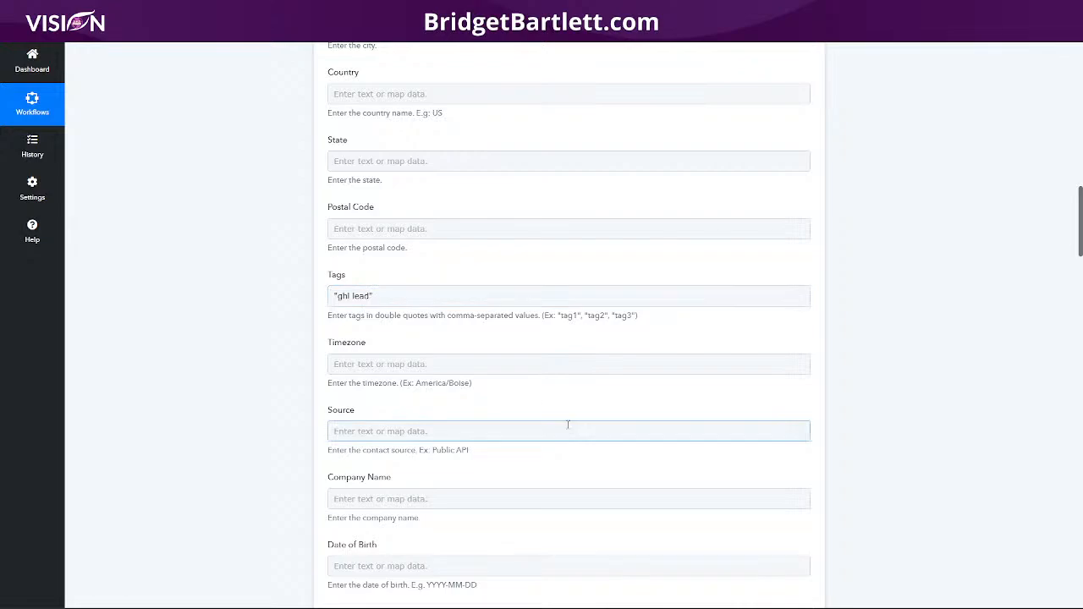
{"action": "scroll", "coordinate": [565, 425], "scroll_direction": "down", "scroll_amount": 4}
{"action": "scroll", "coordinate": [559, 421], "scroll_direction": "down", "scroll_amount": 12}
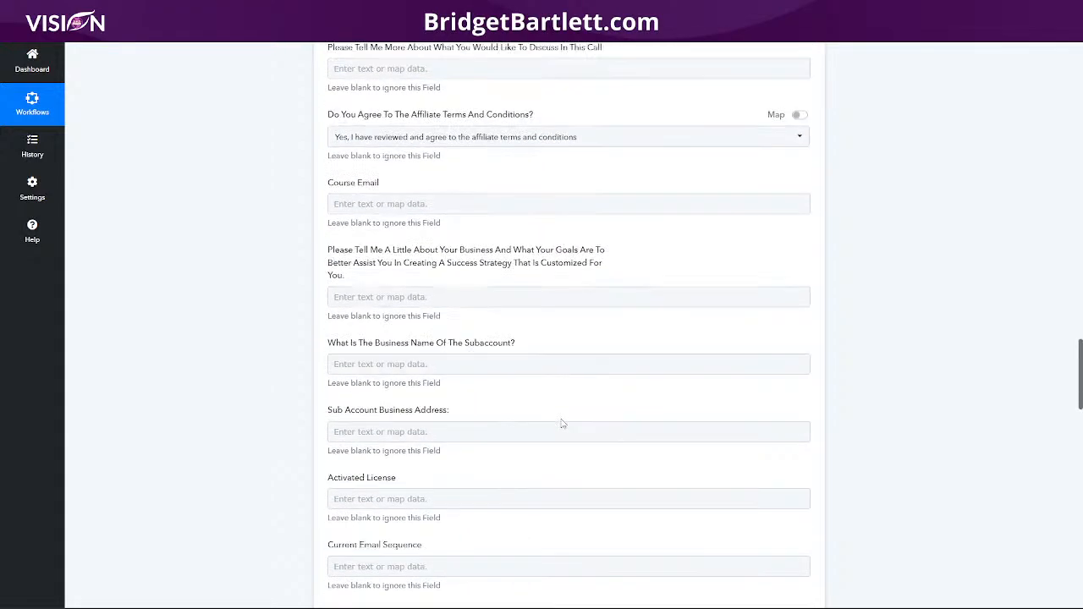
{"action": "scroll", "coordinate": [570, 423], "scroll_direction": "down", "scroll_amount": 15}
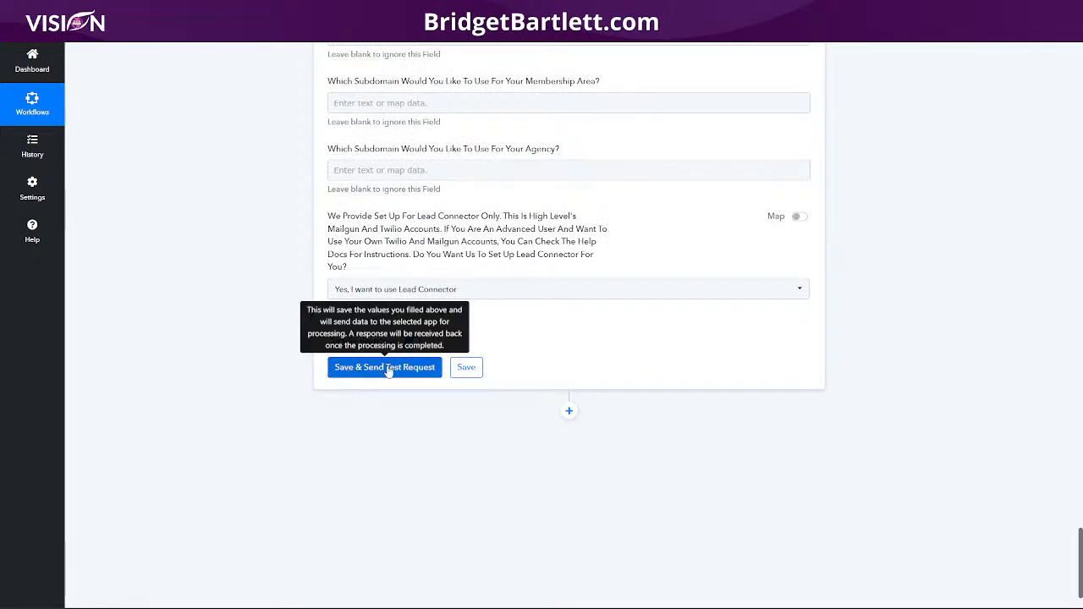
{"action": "left_click", "coordinate": [470, 370]}
{"action": "left_click", "coordinate": [540, 375]}
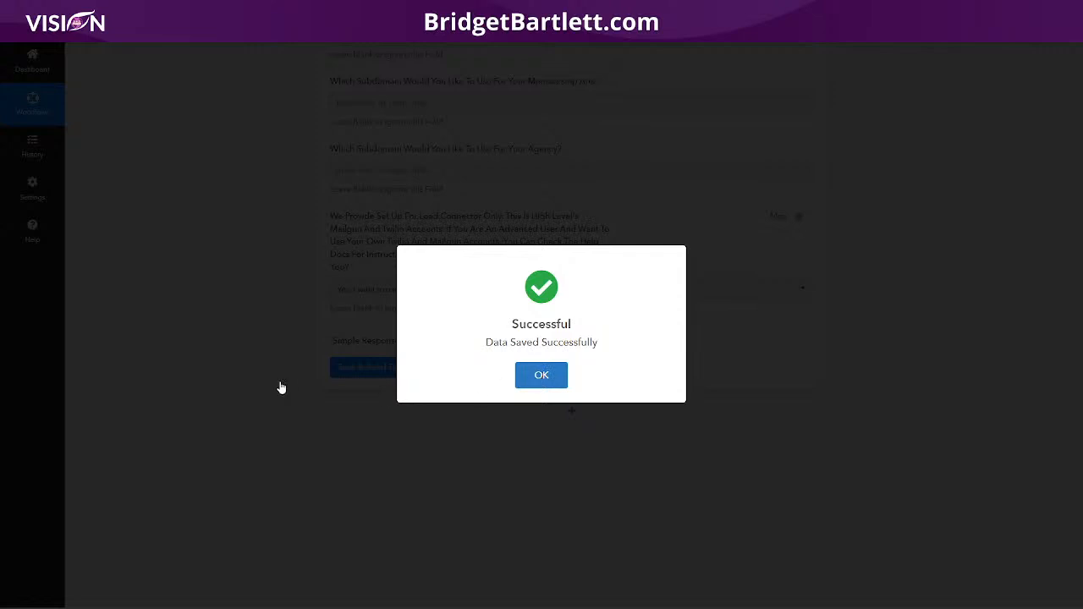
Step: Switch to High Level and set the Tag Added filter of the TAG: GHL Lead workflow's Contact Tag trigger to only ghl lead, saving the trigger
{"action": "scroll", "coordinate": [584, 350], "scroll_direction": "up", "scroll_amount": 5}
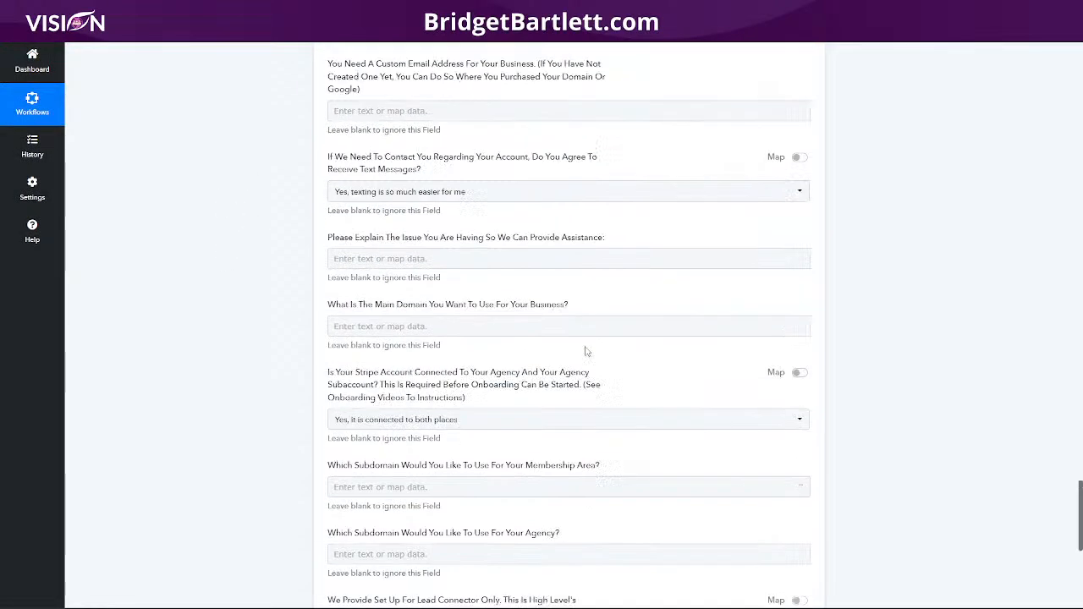
{"action": "scroll", "coordinate": [556, 331], "scroll_direction": "up", "scroll_amount": 10}
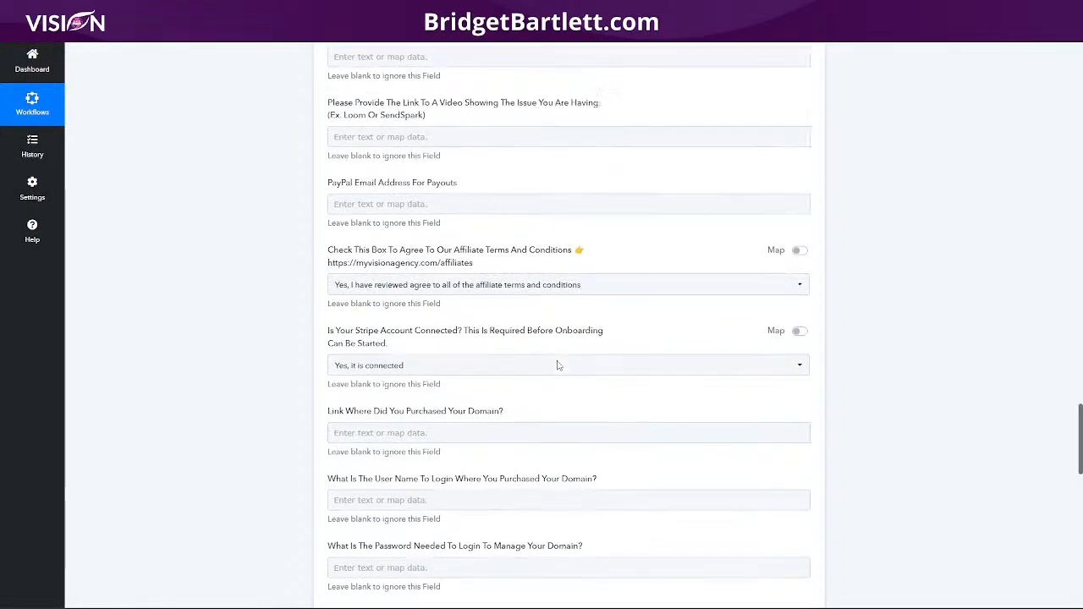
{"action": "scroll", "coordinate": [555, 331], "scroll_direction": "up", "scroll_amount": 5}
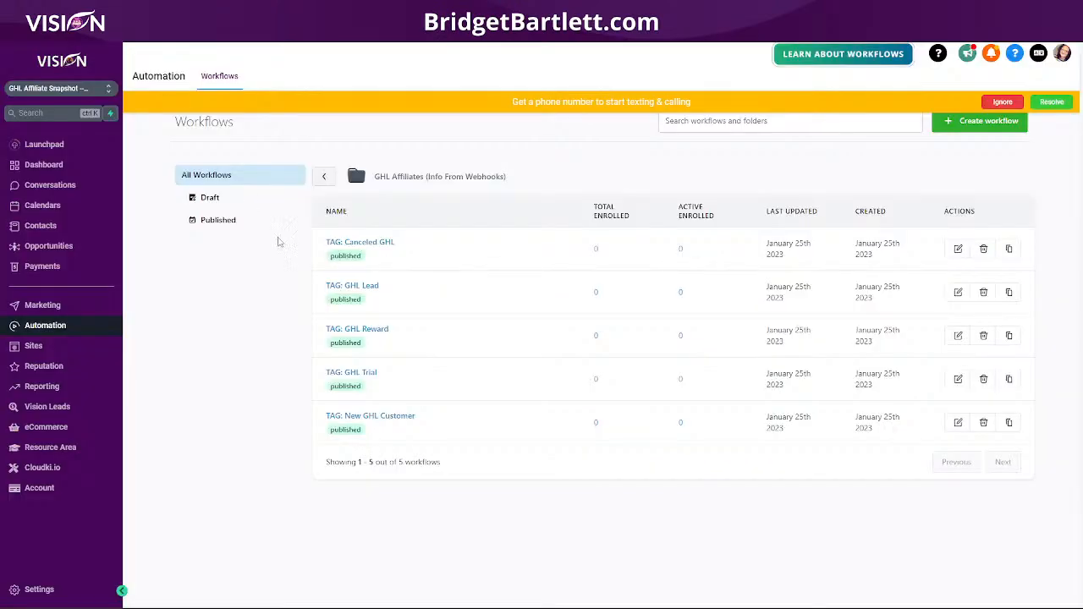
{"action": "left_click", "coordinate": [352, 291]}
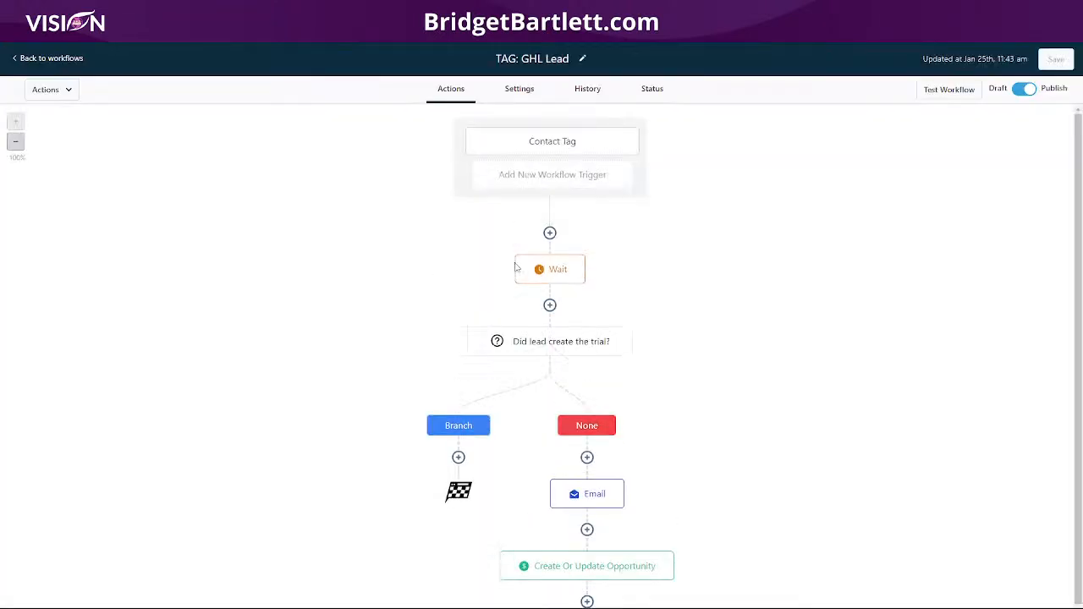
{"action": "left_click", "coordinate": [558, 141]}
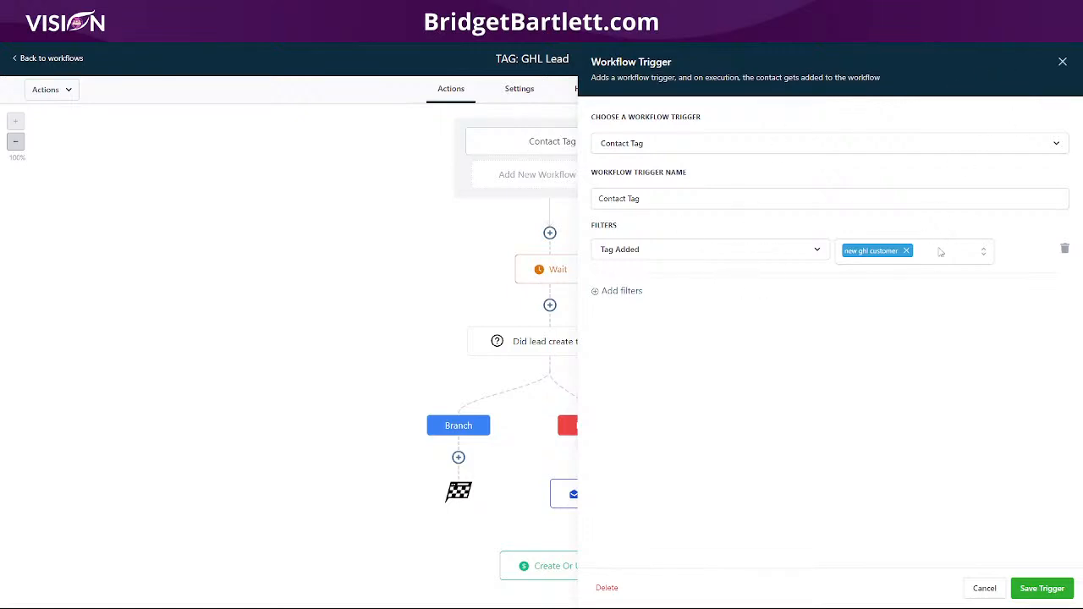
{"action": "left_click", "coordinate": [933, 255]}
{"action": "type", "text": "ghl"}
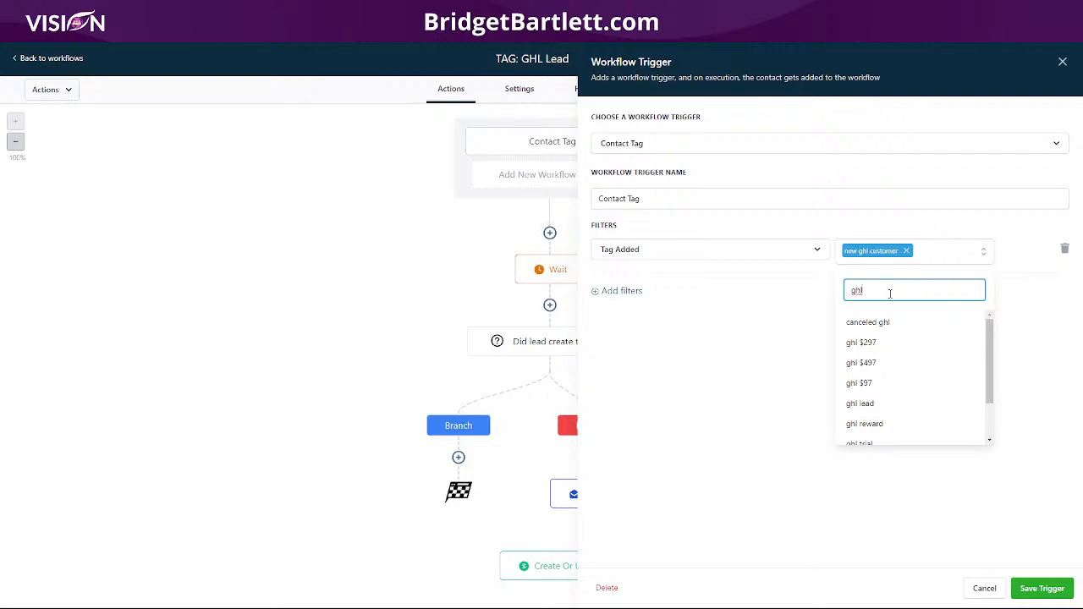
{"action": "left_click", "coordinate": [873, 405]}
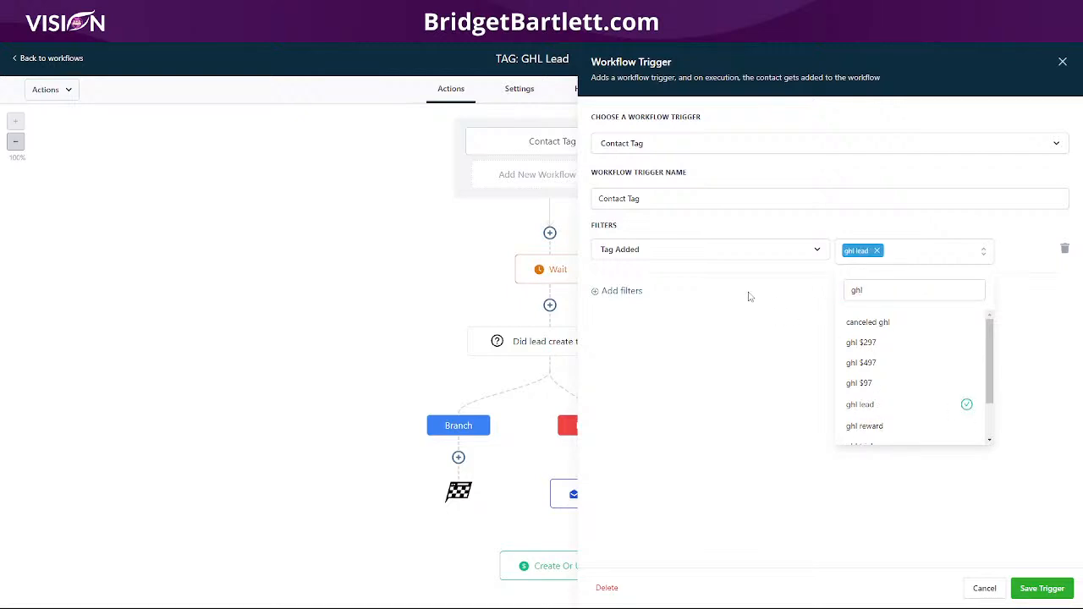
{"action": "left_click", "coordinate": [1039, 414]}
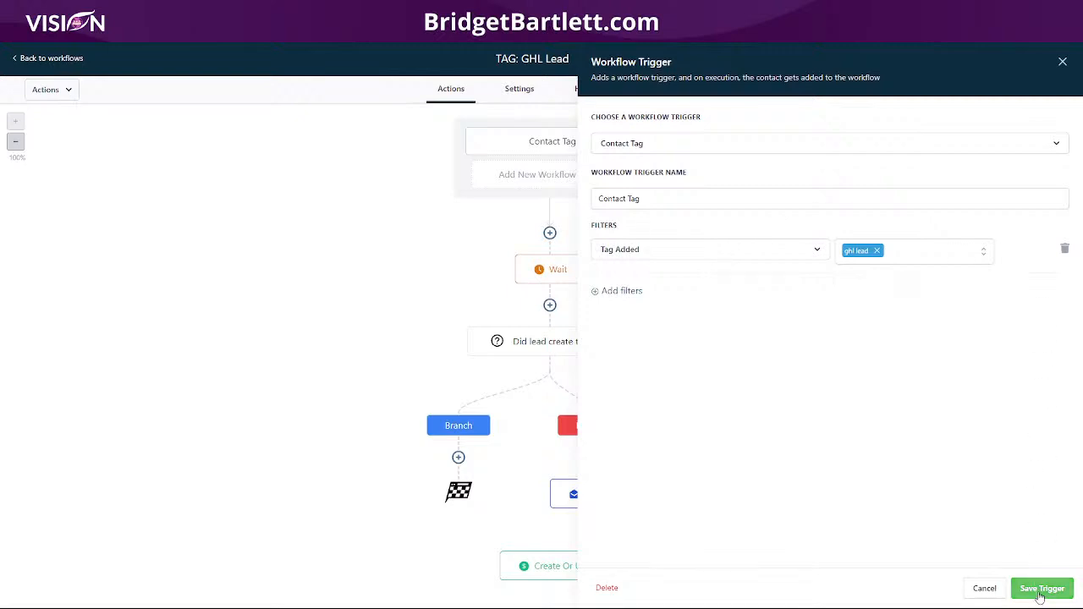
{"action": "left_click", "coordinate": [1041, 588]}
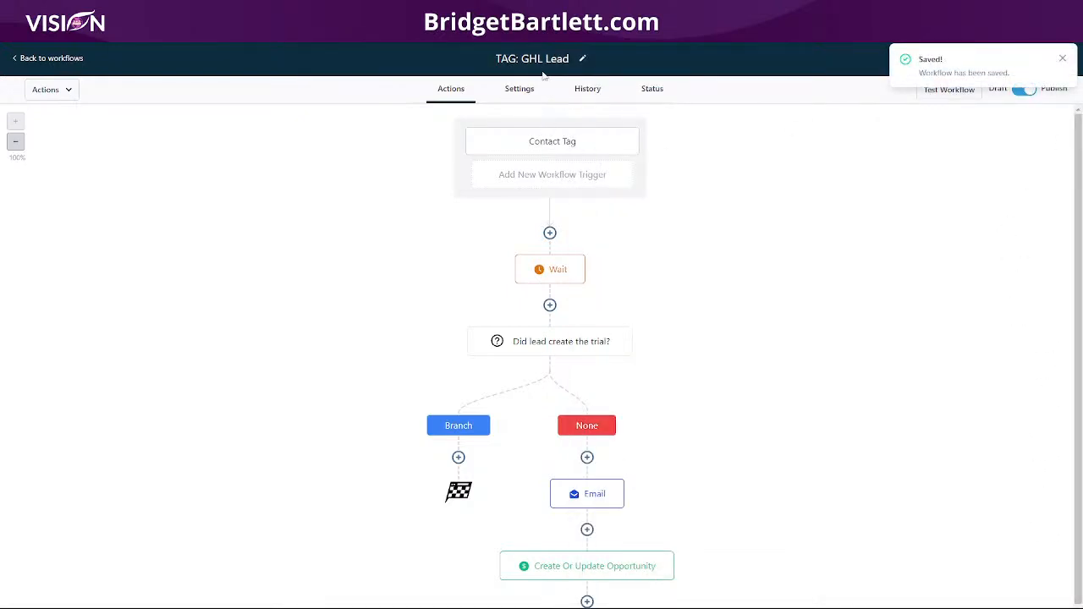
{"action": "left_click", "coordinate": [550, 142]}
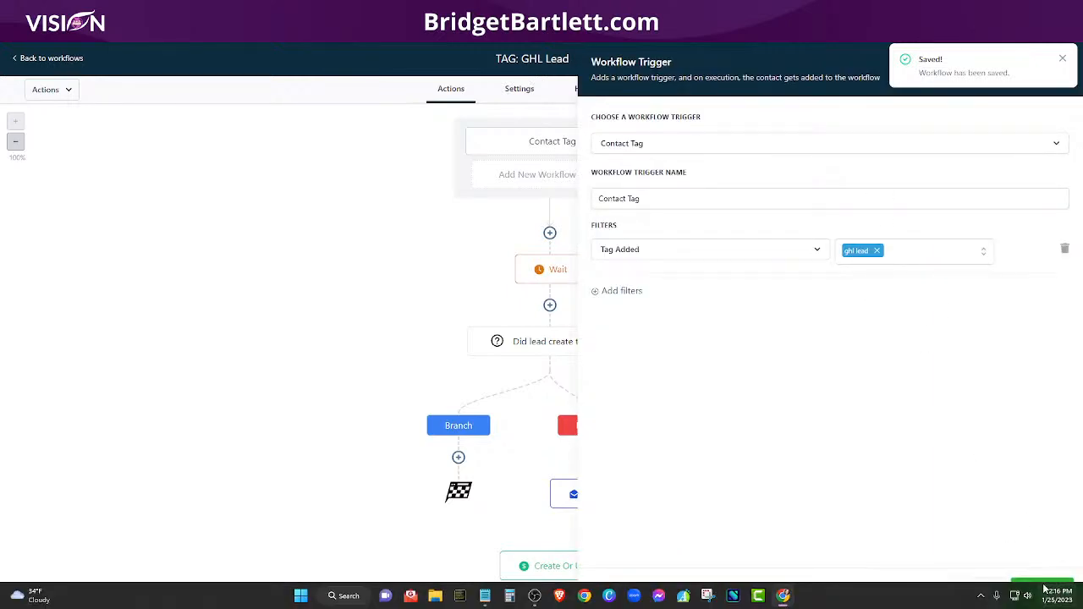
{"action": "left_click", "coordinate": [1036, 588]}
Step: Examine the settings of the Wait action and the "Did lead create the trial?" condition, plus the actions available between them, without changing anything
{"action": "left_click", "coordinate": [551, 269]}
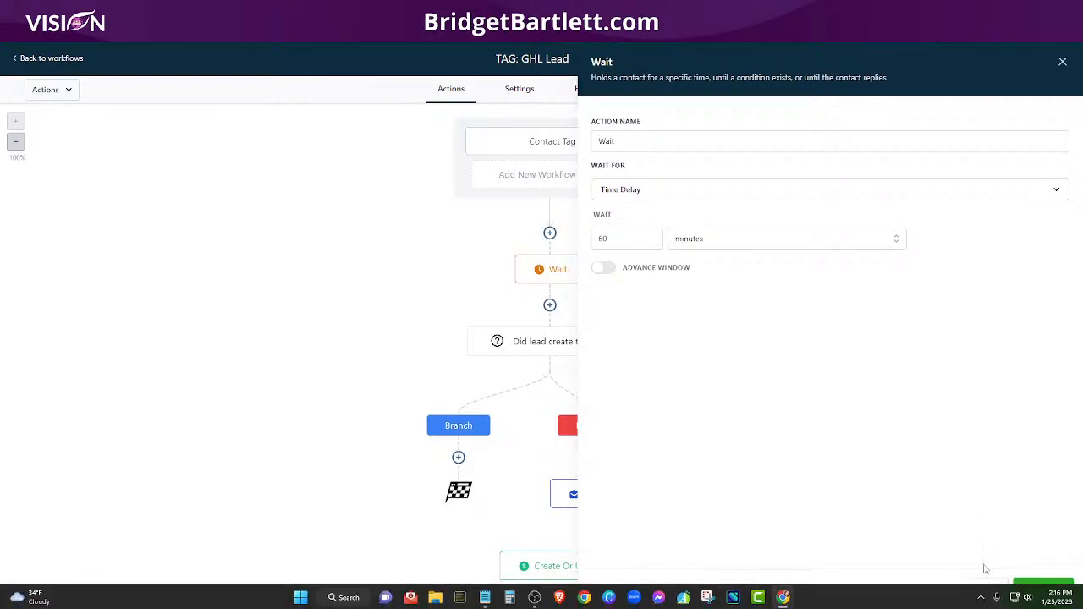
{"action": "left_click", "coordinate": [984, 587]}
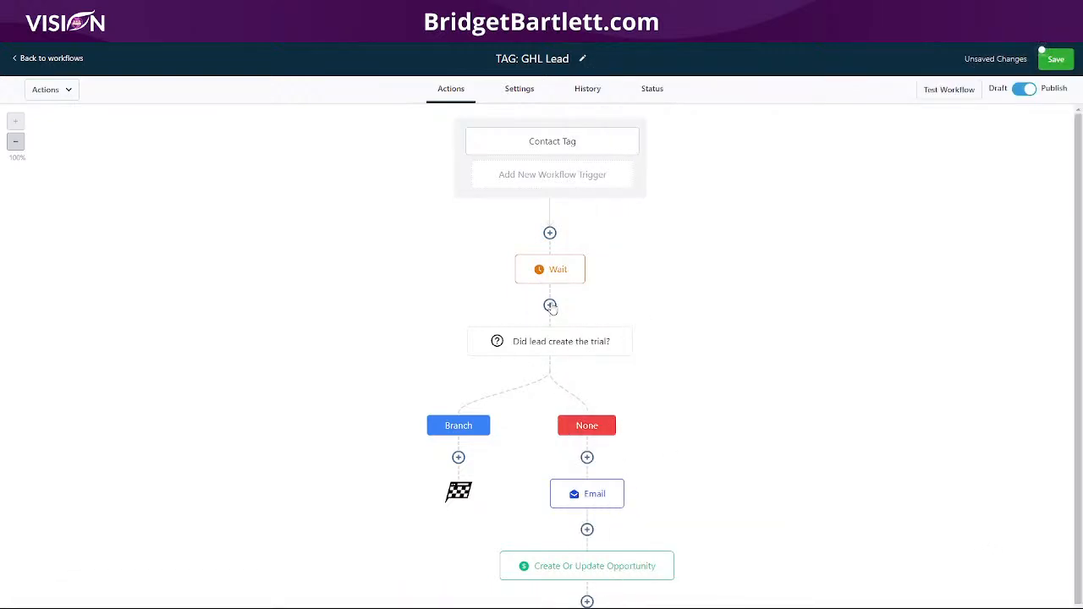
{"action": "left_click", "coordinate": [549, 305]}
{"action": "scroll", "coordinate": [931, 442], "scroll_direction": "down", "scroll_amount": 10}
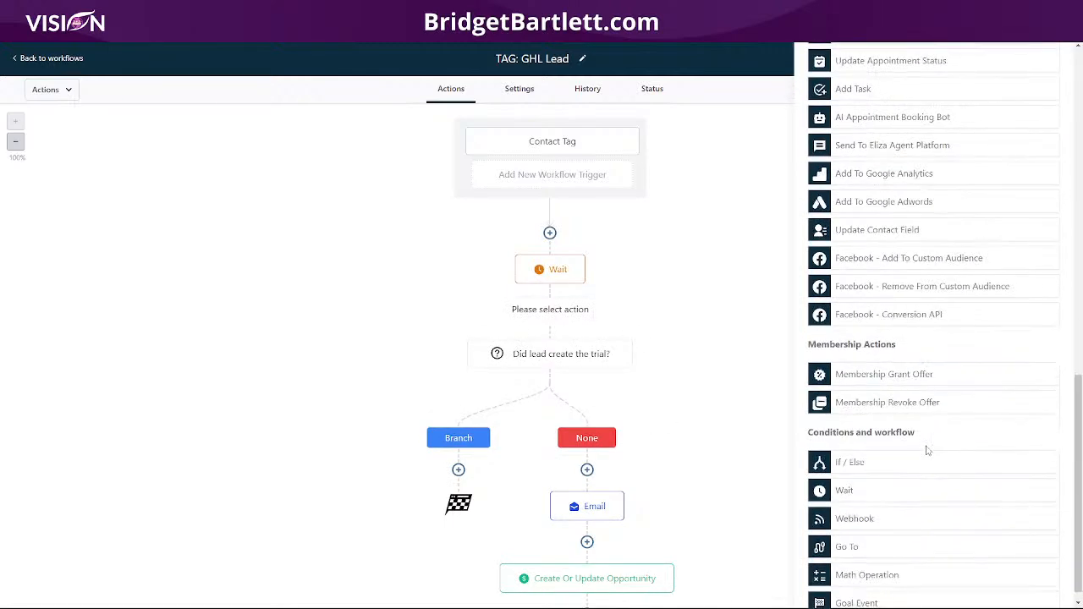
{"action": "left_click", "coordinate": [538, 360]}
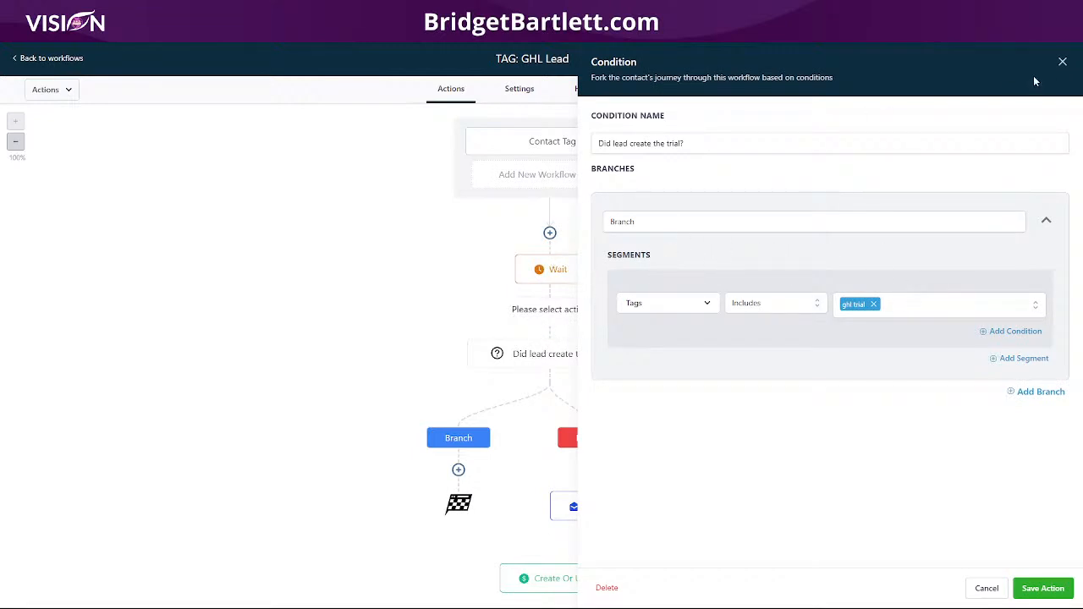
{"action": "left_click", "coordinate": [1062, 62]}
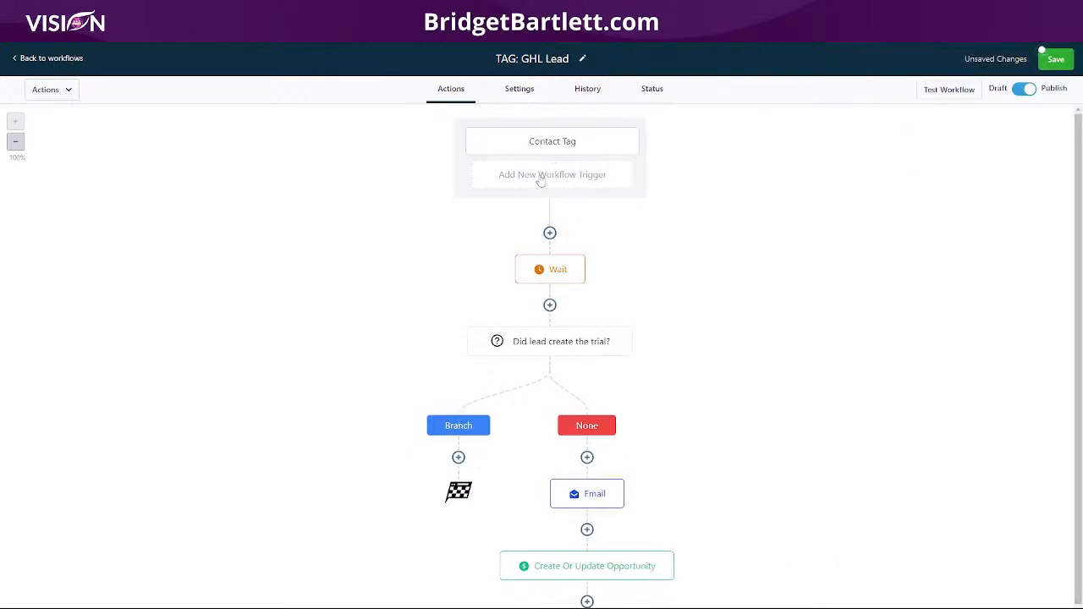
{"action": "left_click", "coordinate": [542, 269]}
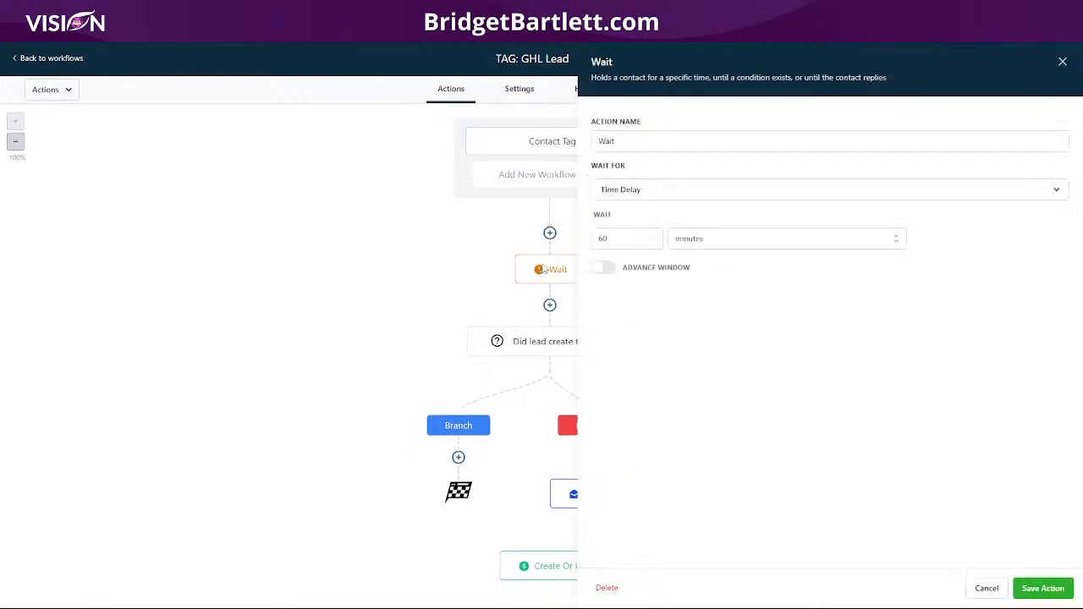
{"action": "left_click", "coordinate": [1062, 62]}
{"action": "left_click", "coordinate": [537, 345]}
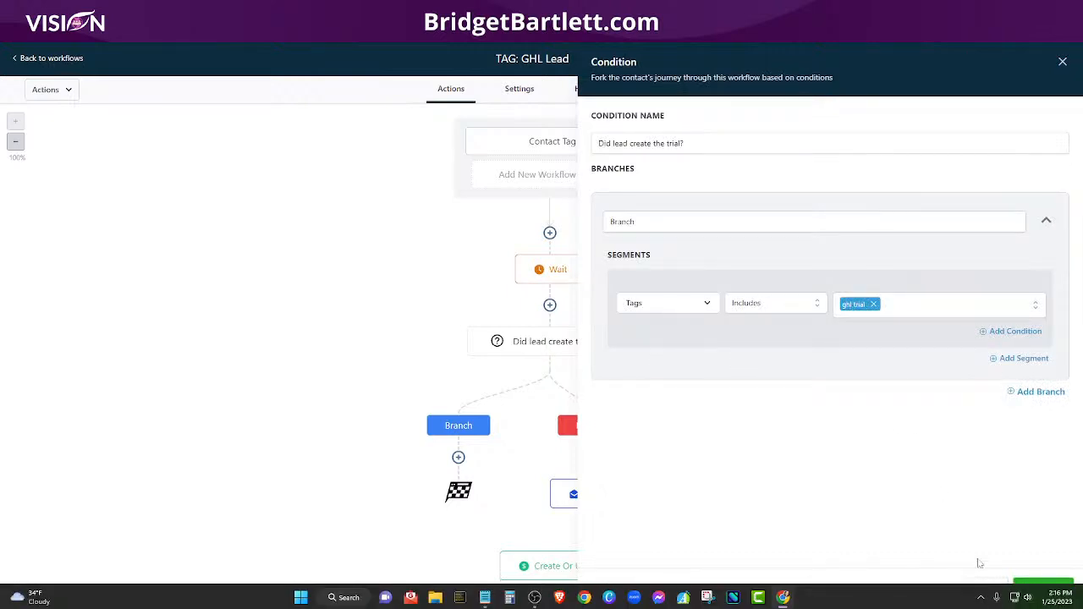
{"action": "left_click", "coordinate": [981, 586]}
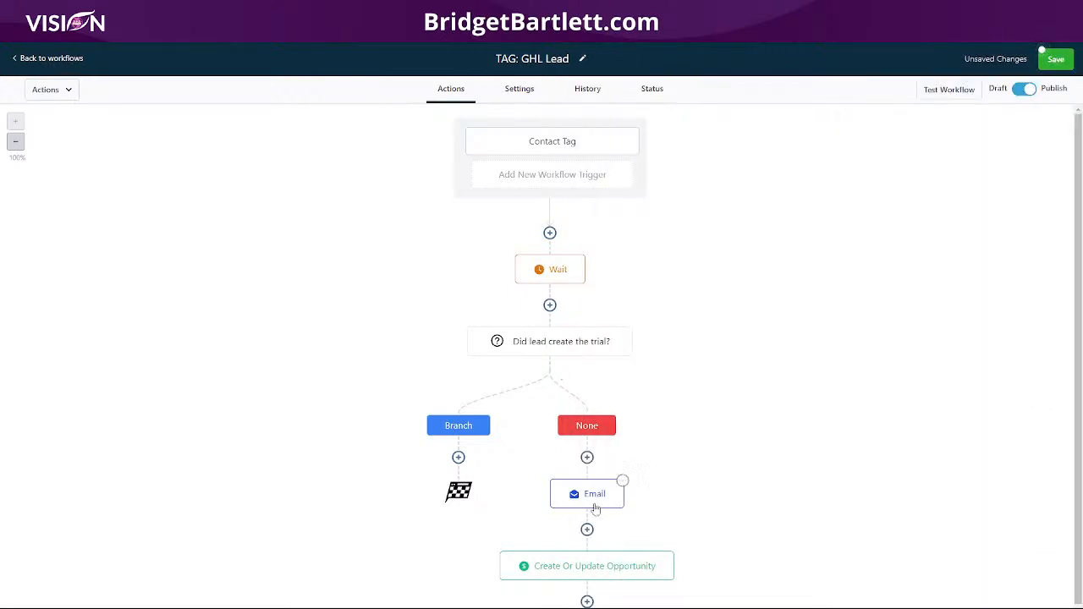
Step: Review the None branch's Email subject and message, including the high_level_affiliate_link custom value, and save the action unchanged
{"action": "left_click", "coordinate": [595, 503]}
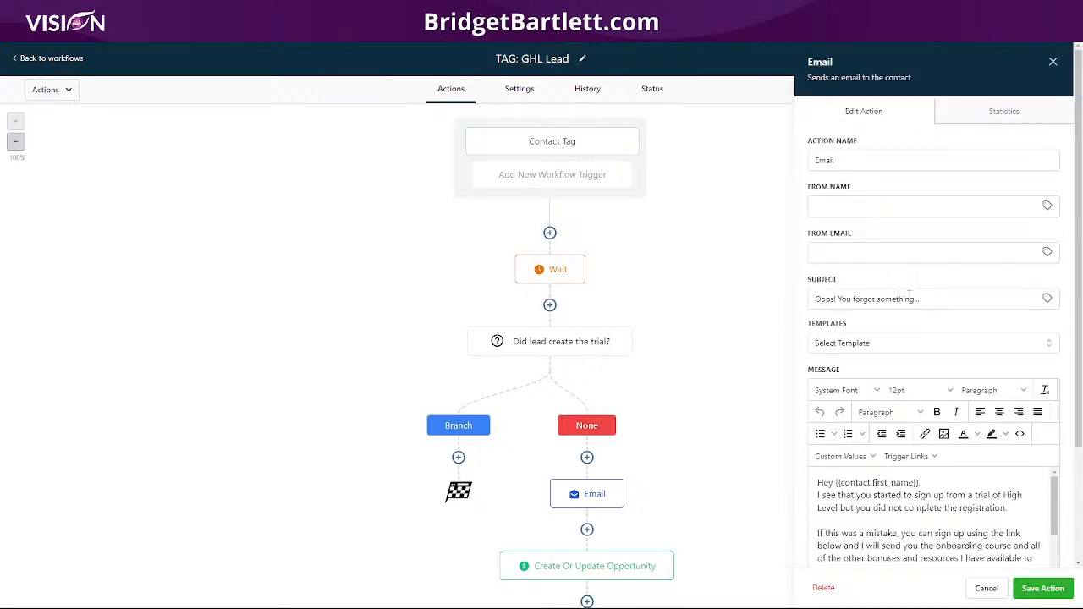
{"action": "scroll", "coordinate": [913, 321], "scroll_direction": "down", "scroll_amount": 2}
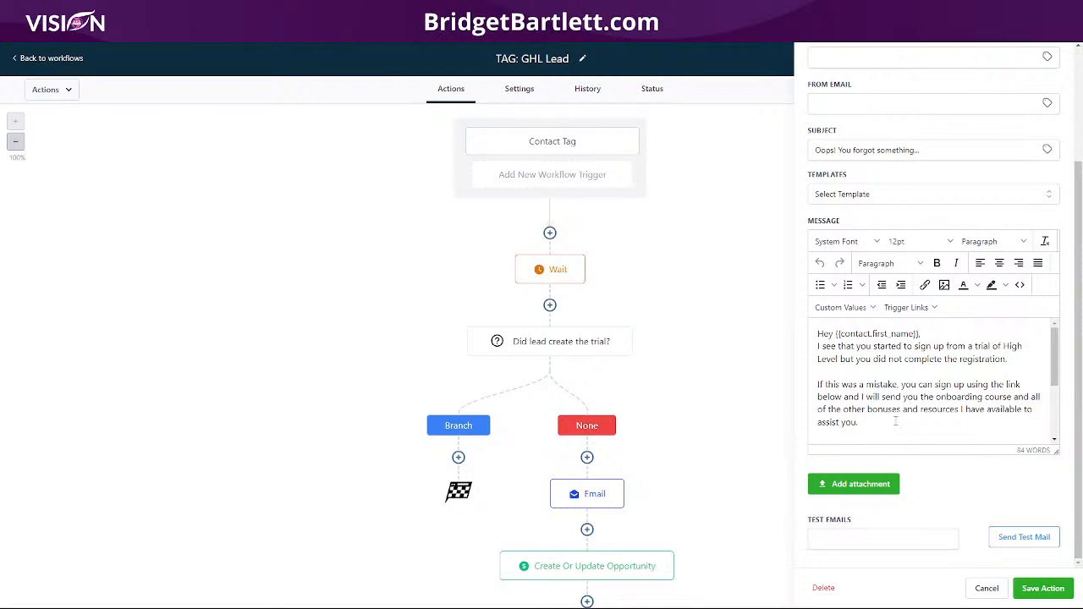
{"action": "scroll", "coordinate": [931, 402], "scroll_direction": "down", "scroll_amount": 1}
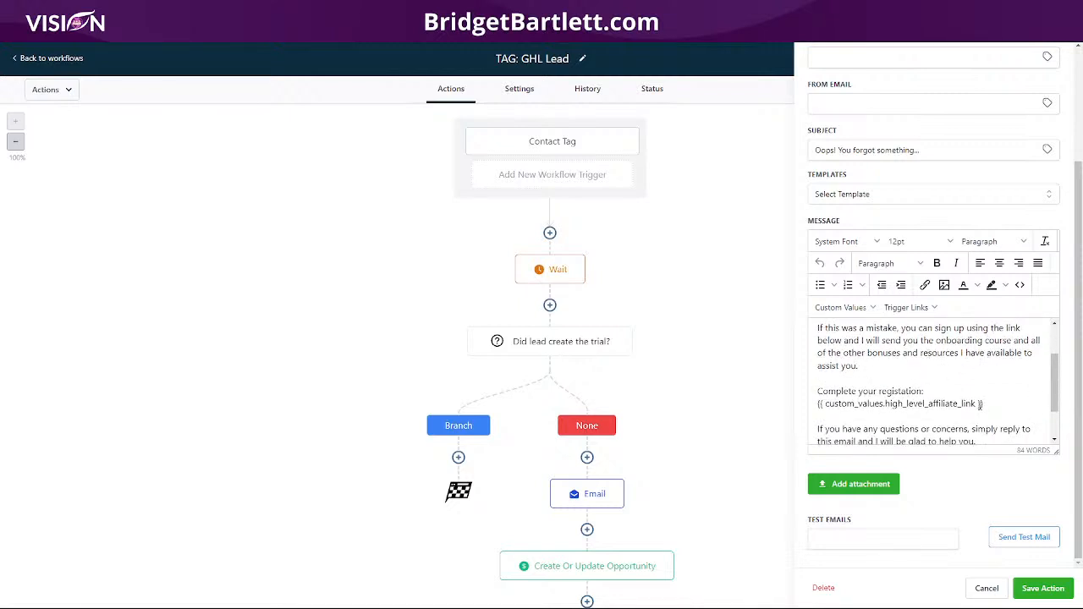
{"action": "left_click_drag", "start_coordinate": [986, 404], "coordinate": [819, 412]}
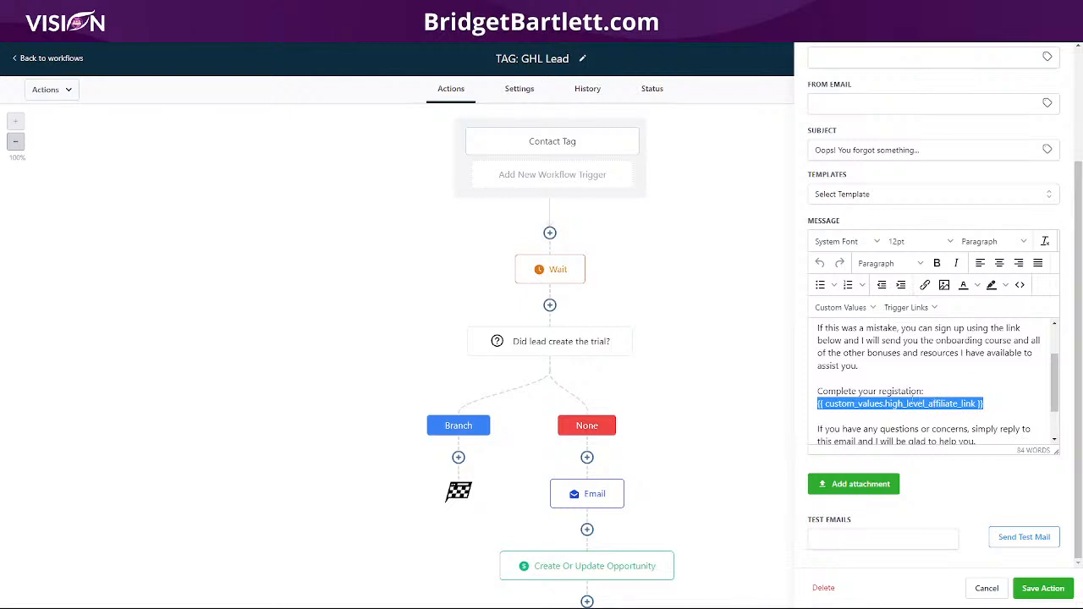
{"action": "scroll", "coordinate": [912, 396], "scroll_direction": "down", "scroll_amount": 1}
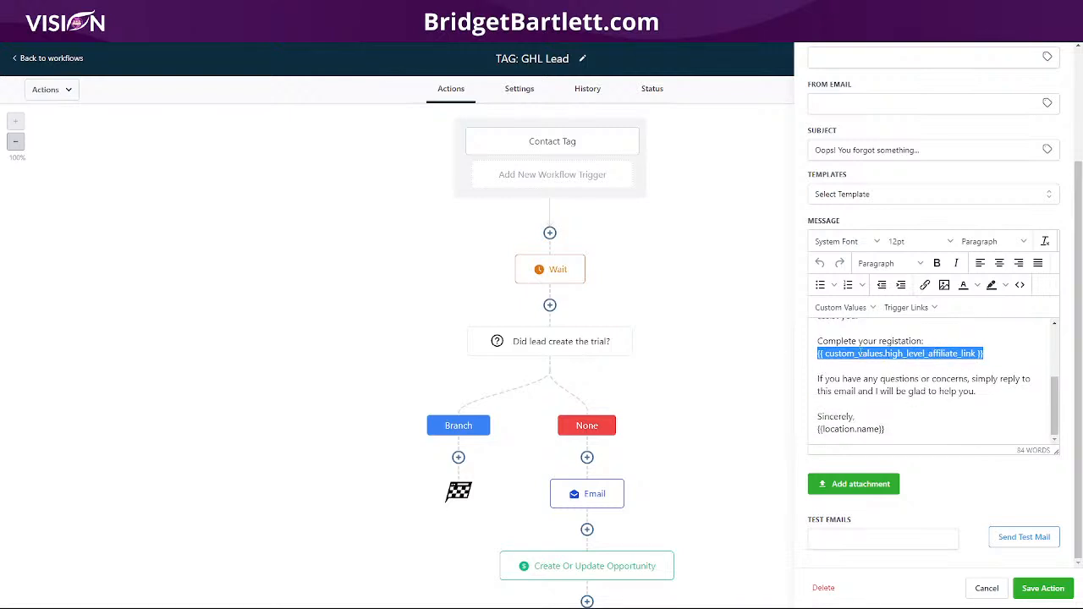
{"action": "left_click", "coordinate": [1042, 588]}
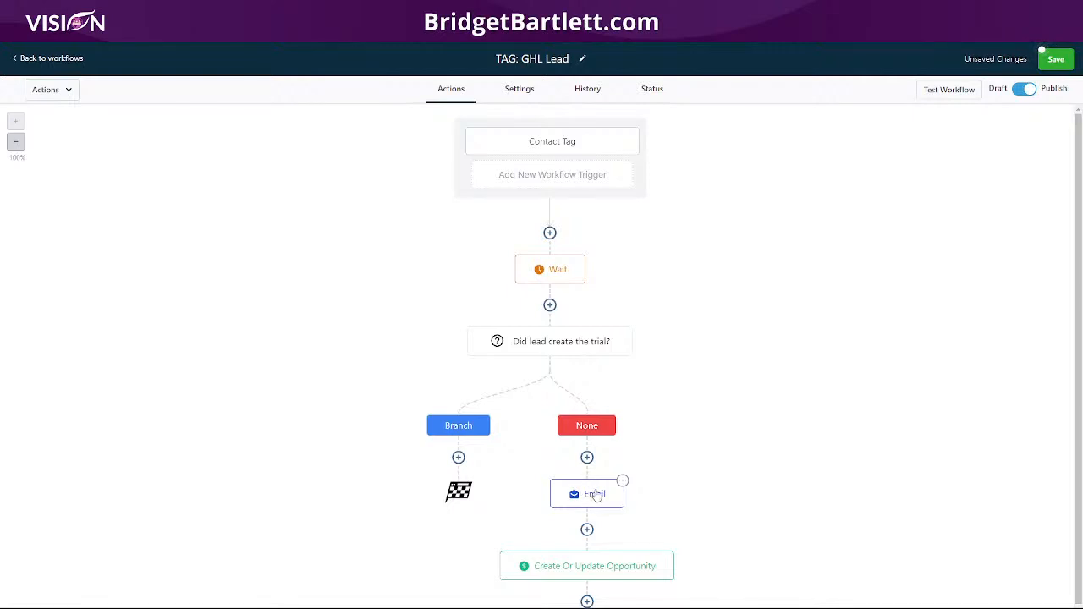
Step: Check the Create Or Update Opportunity action's pipeline settings, save the TAG: GHL Lead workflow and return to the workflow list
{"action": "left_click", "coordinate": [587, 568]}
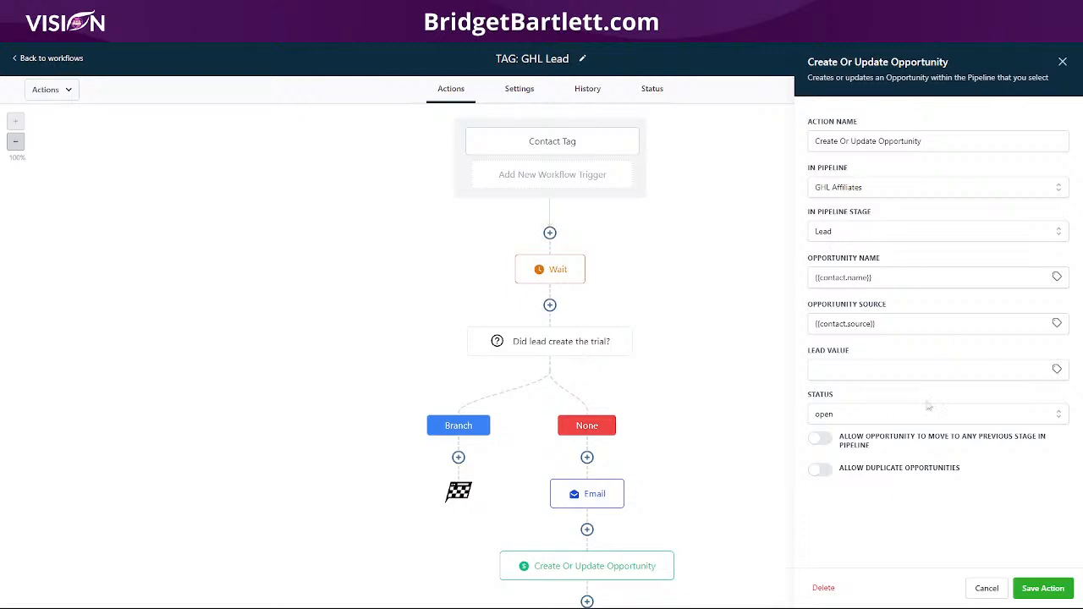
{"action": "left_click", "coordinate": [1043, 587]}
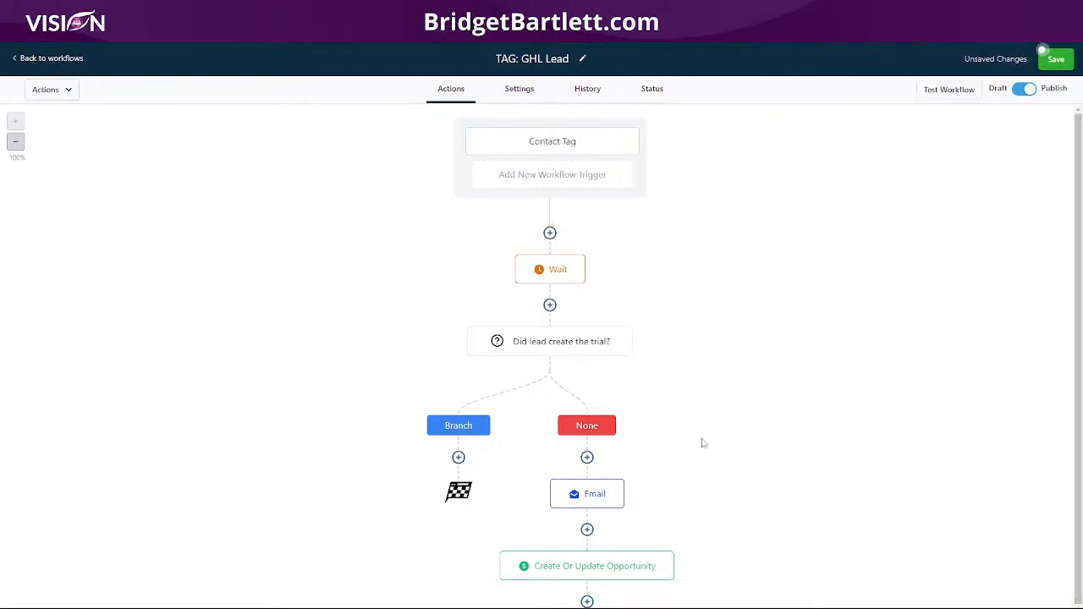
{"action": "left_click", "coordinate": [1055, 61]}
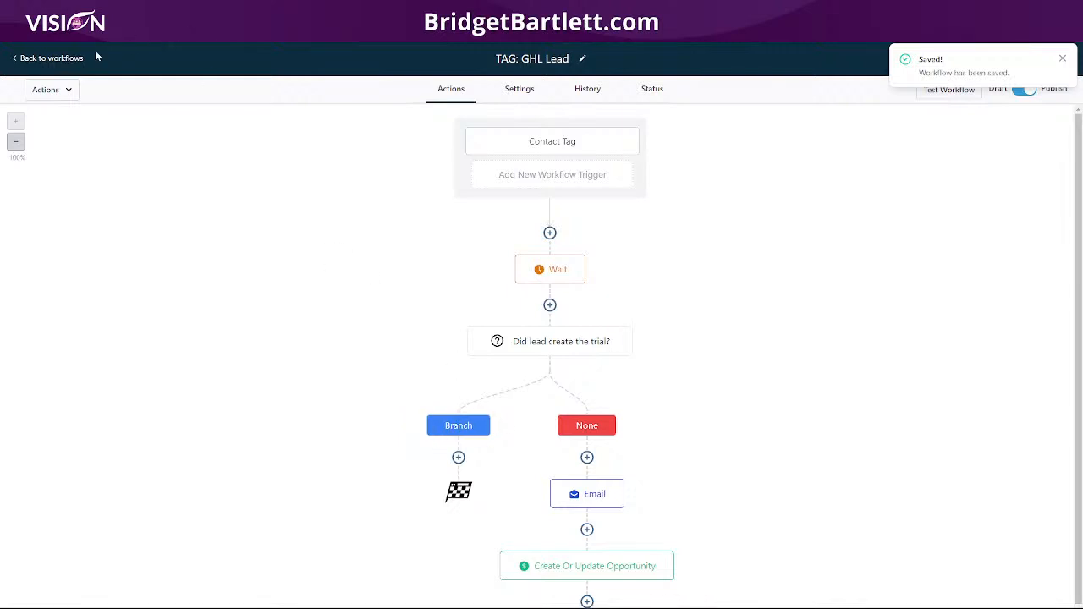
{"action": "left_click", "coordinate": [68, 66]}
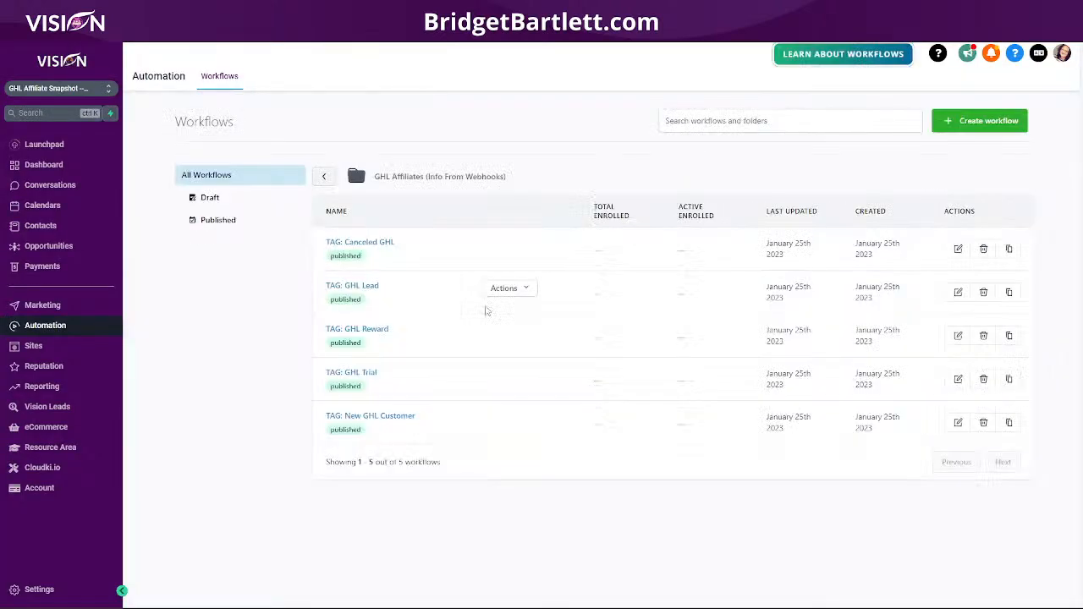
Step: Open the TAG: GHL Trial workflow, check its Contact Tag trigger for the ghl trial tag filter, and save the trigger unchanged
{"action": "left_click", "coordinate": [359, 372]}
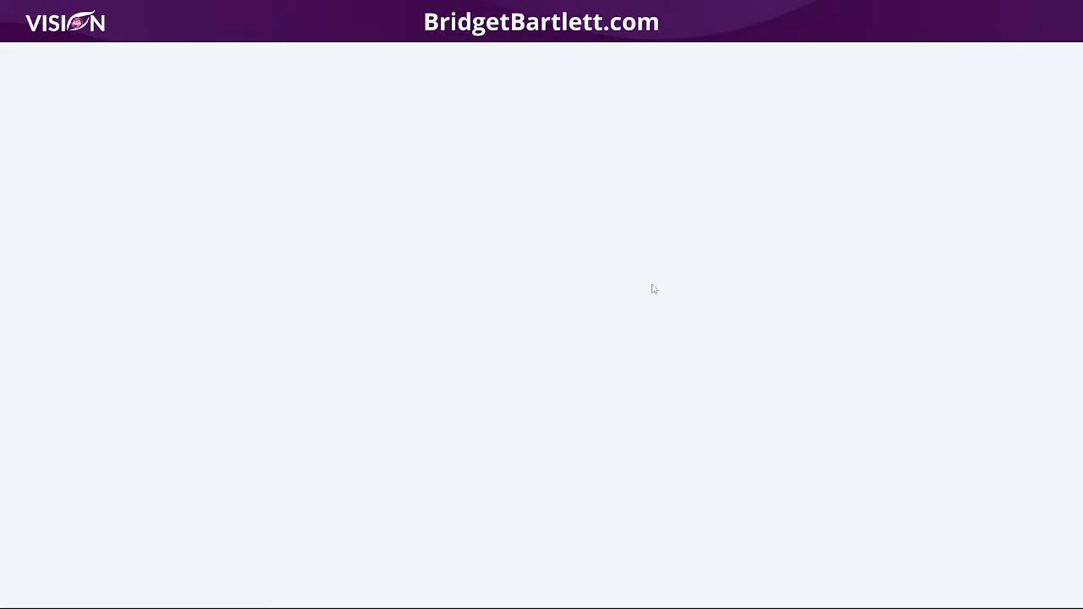
{"action": "left_click", "coordinate": [554, 142]}
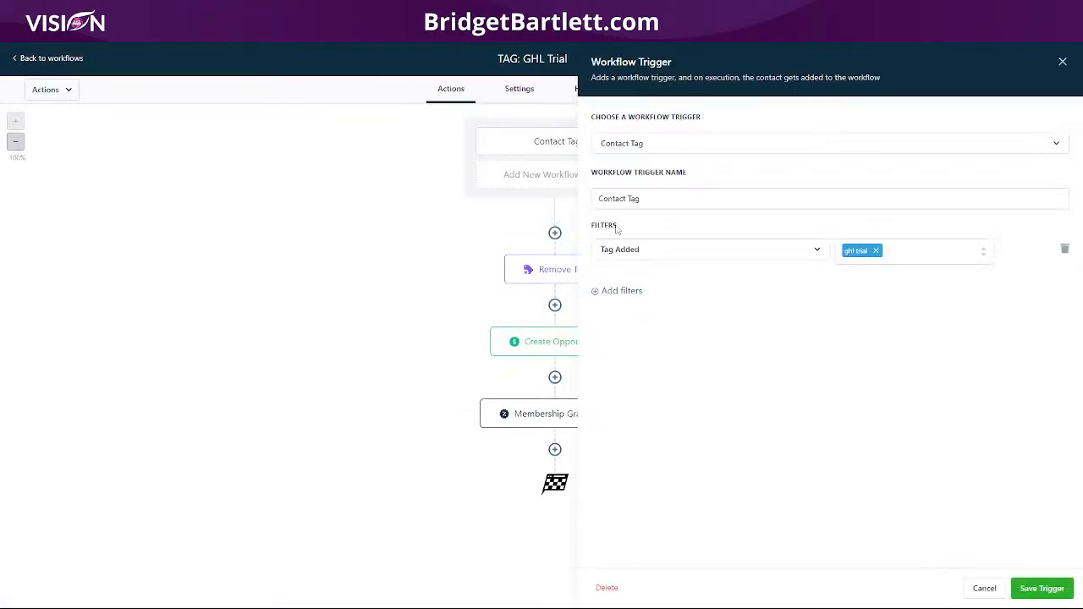
{"action": "left_click", "coordinate": [1032, 590]}
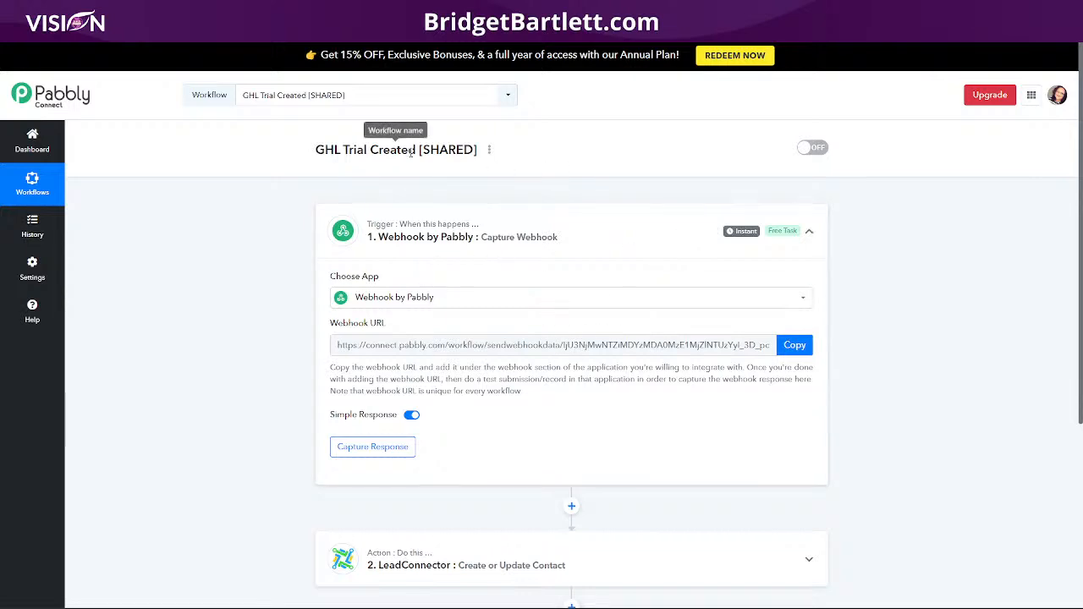
Step: In Pabbly, turn on the GHL Trial Created [SHARED] workflow, copy its webhook URL and start capturing a webhook response
{"action": "left_click", "coordinate": [799, 345]}
{"action": "left_click", "coordinate": [546, 385]}
{"action": "left_click", "coordinate": [819, 150]}
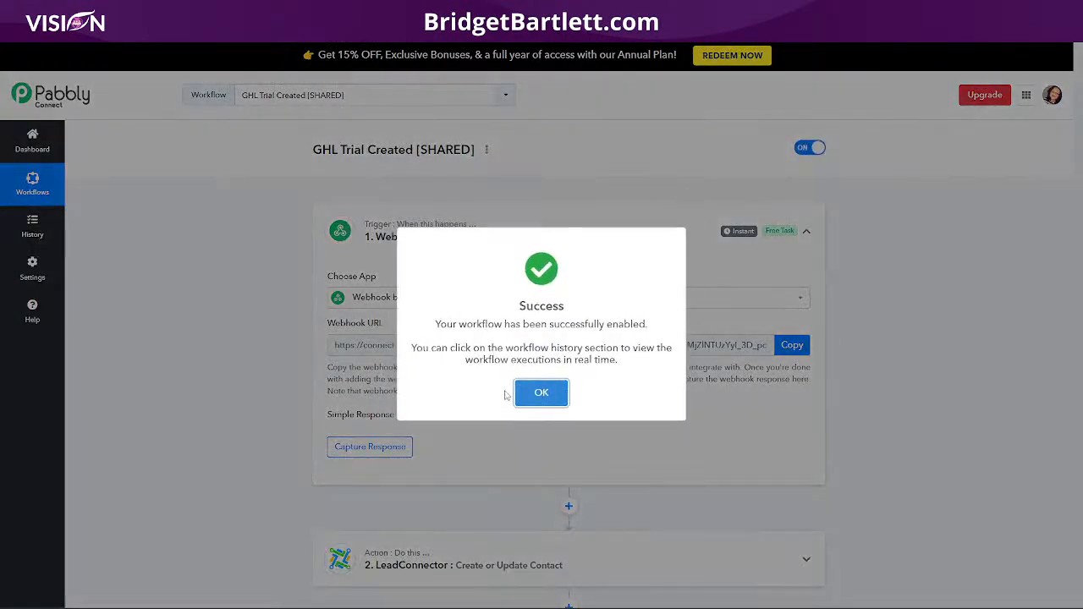
{"action": "left_click", "coordinate": [541, 391]}
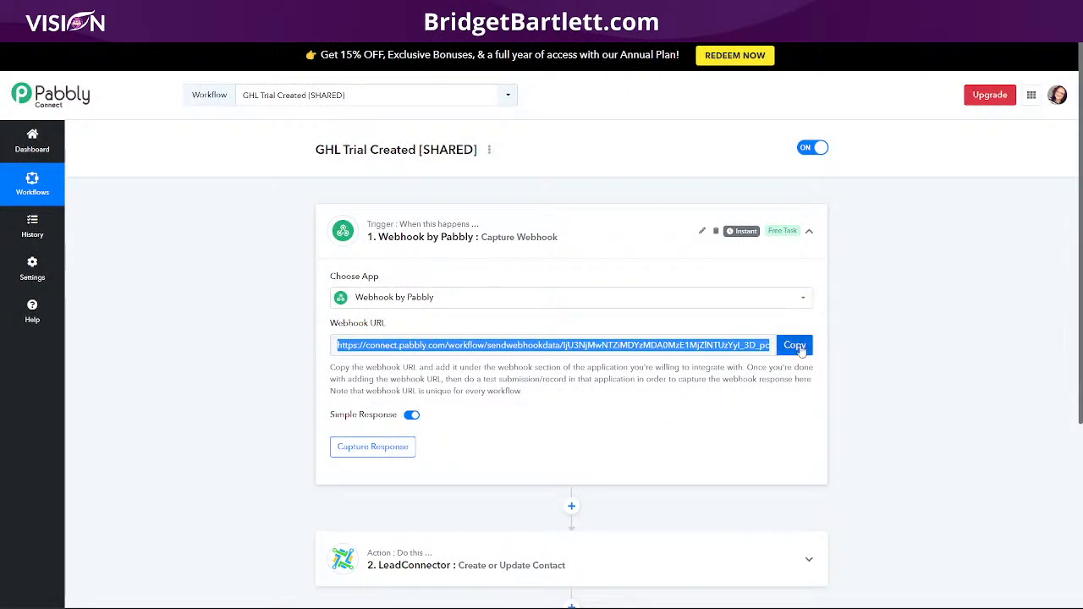
{"action": "left_click_drag", "start_coordinate": [316, 150], "coordinate": [411, 151]}
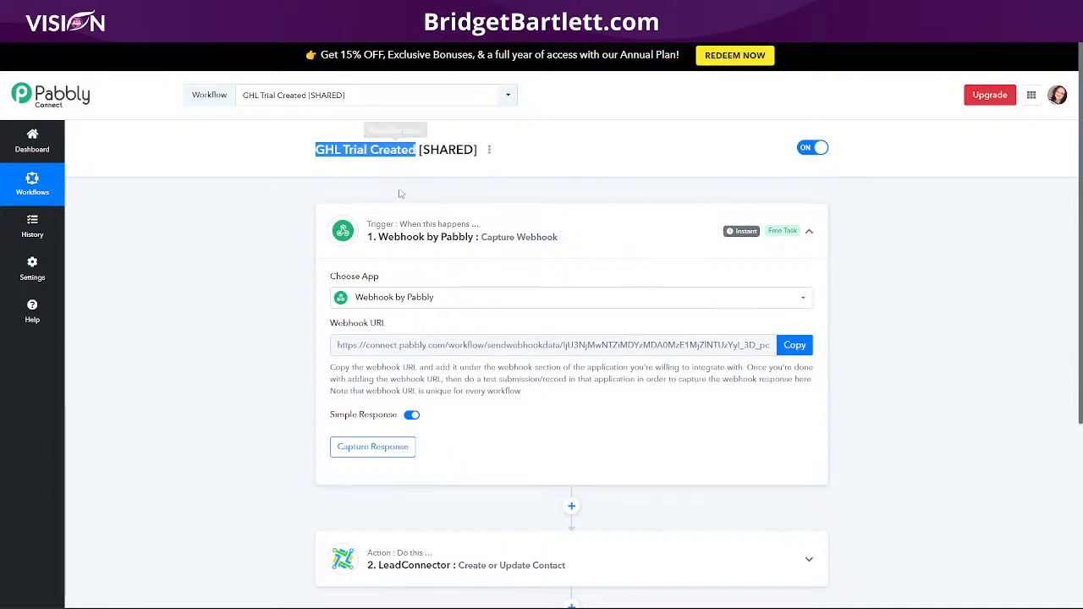
{"action": "left_click", "coordinate": [796, 345]}
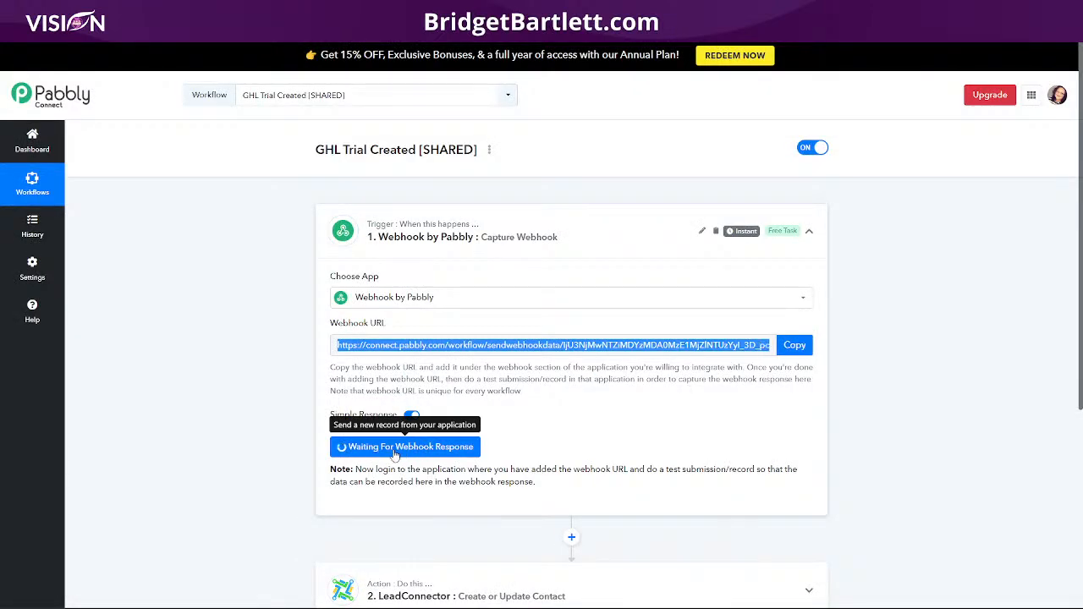
Step: Expand the LeadConnector Create or Update Contact action and review its contact fields down to the Tags value
{"action": "scroll", "coordinate": [920, 481], "scroll_direction": "down", "scroll_amount": 1}
{"action": "scroll", "coordinate": [921, 481], "scroll_direction": "down", "scroll_amount": 2}
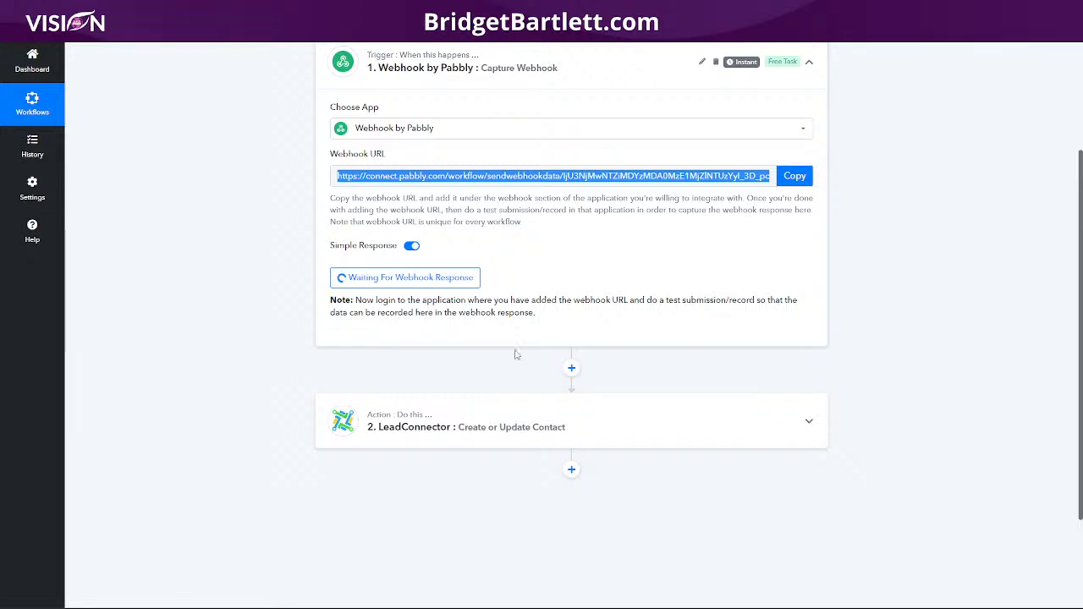
{"action": "left_click", "coordinate": [546, 429]}
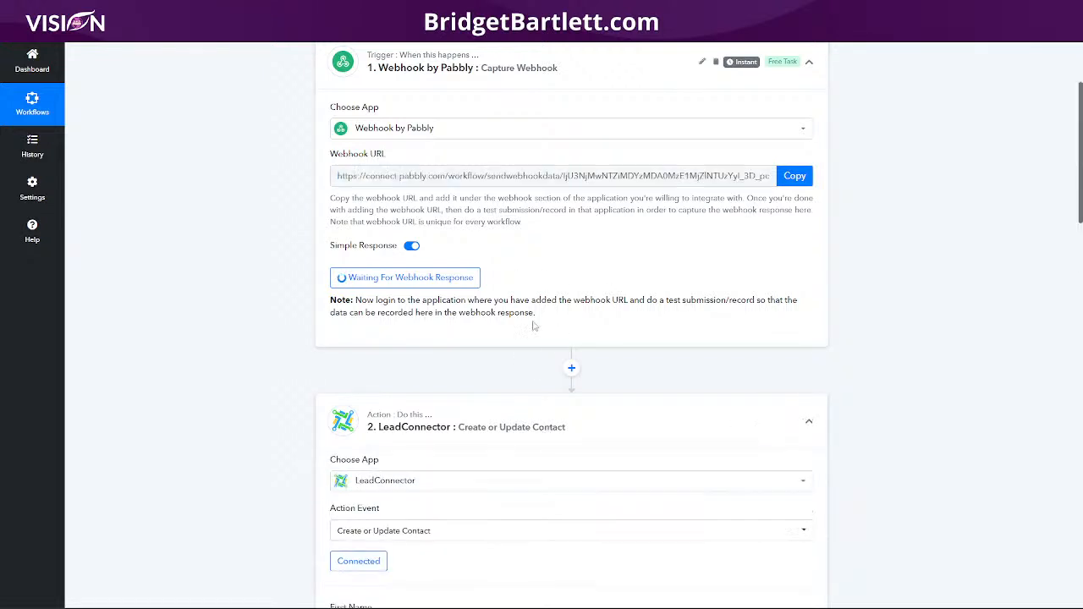
{"action": "scroll", "coordinate": [262, 440], "scroll_direction": "down", "scroll_amount": 3}
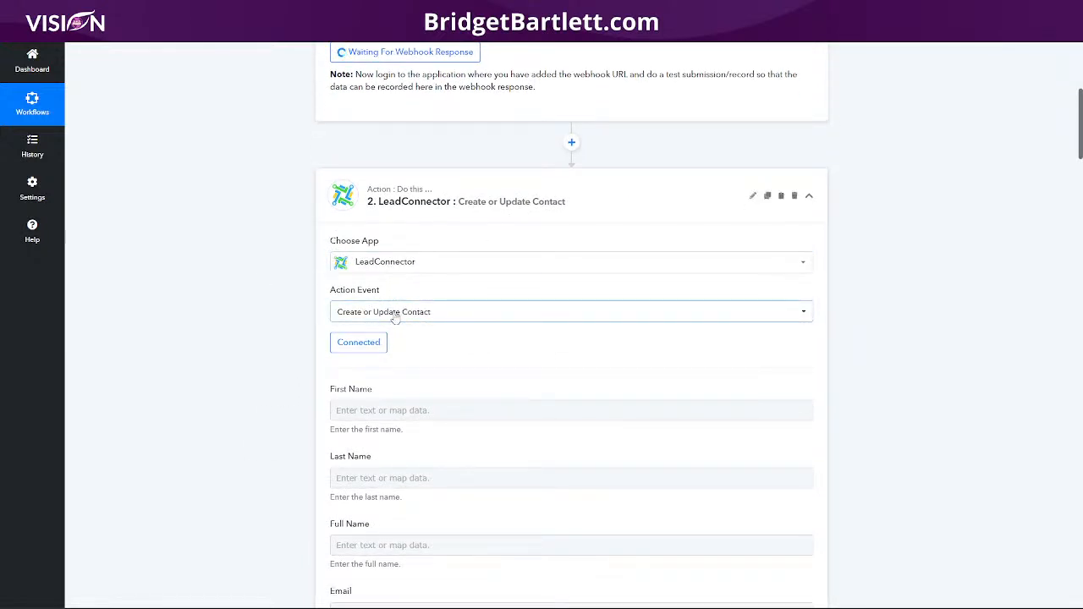
{"action": "scroll", "coordinate": [543, 357], "scroll_direction": "down", "scroll_amount": 1}
{"action": "scroll", "coordinate": [538, 355], "scroll_direction": "down", "scroll_amount": 8}
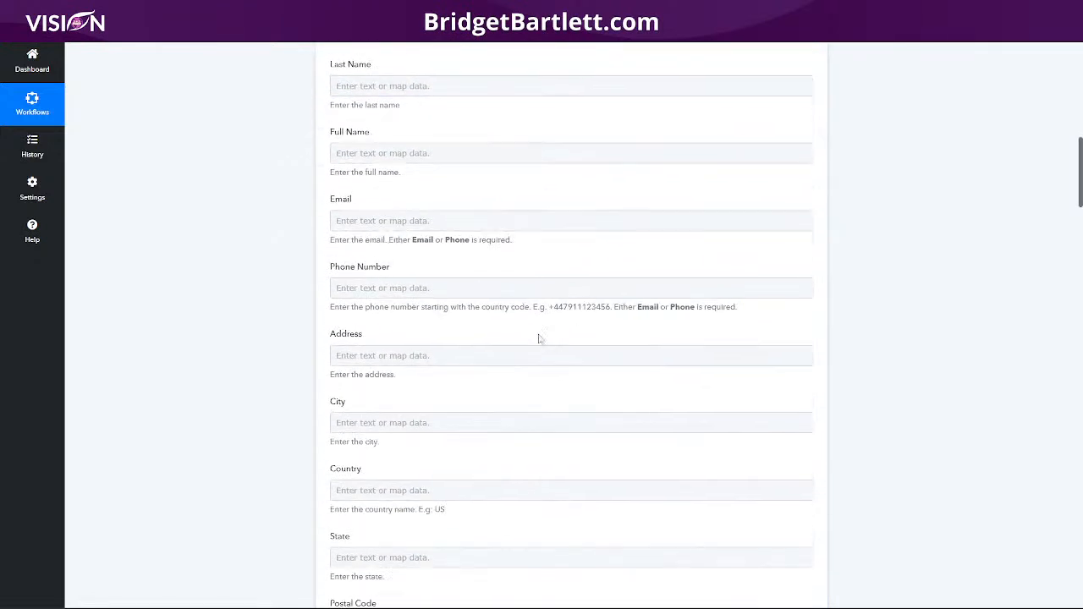
{"action": "left_click", "coordinate": [466, 296]}
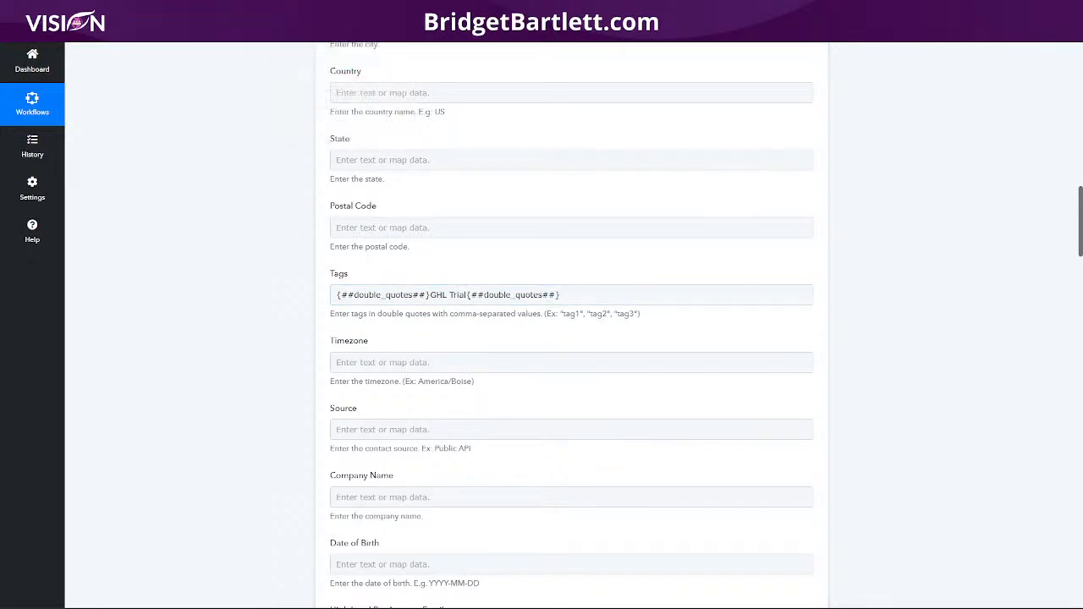
Step: Switch to High Level and check the TAG: GHL Trial workflow's Contact Tag trigger and Remove Tag action, saving both unchanged
{"action": "left_click", "coordinate": [338, 10]}
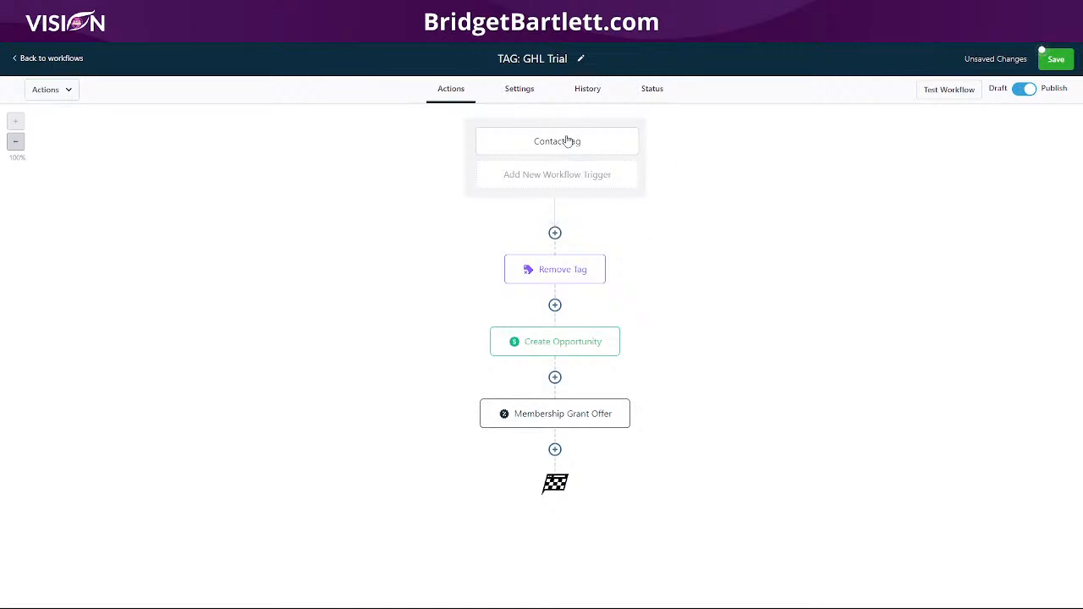
{"action": "left_click", "coordinate": [573, 140]}
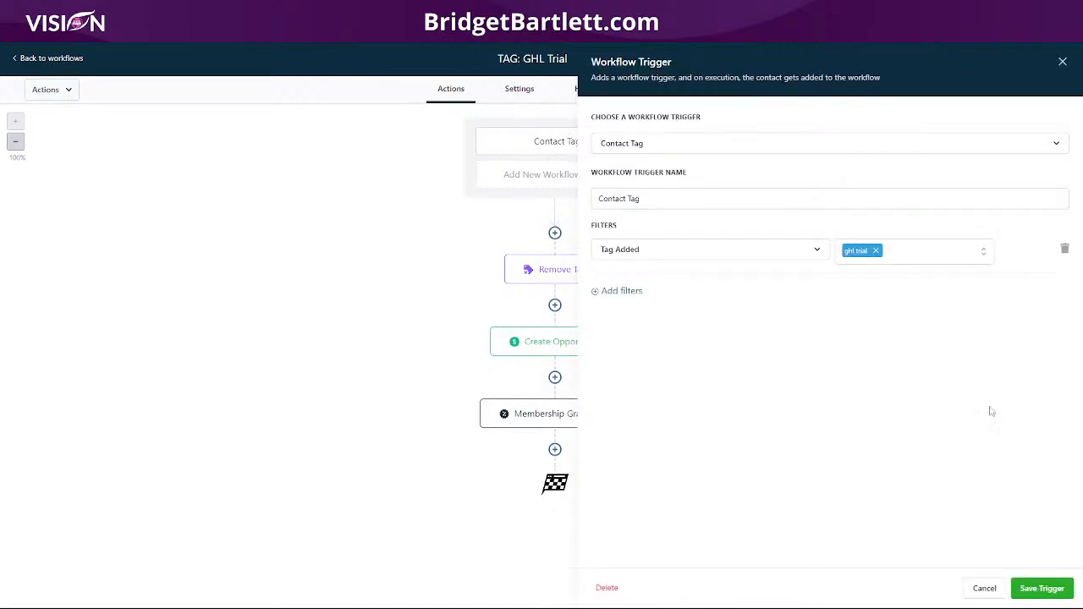
{"action": "left_click", "coordinate": [1041, 588]}
{"action": "left_click", "coordinate": [562, 271]}
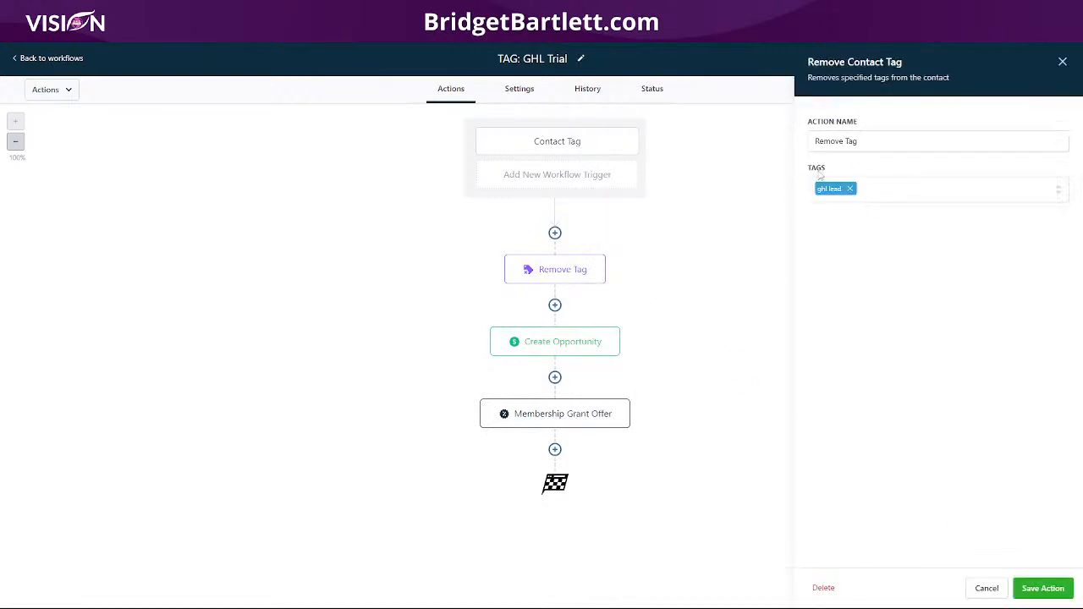
{"action": "left_click", "coordinate": [1041, 587]}
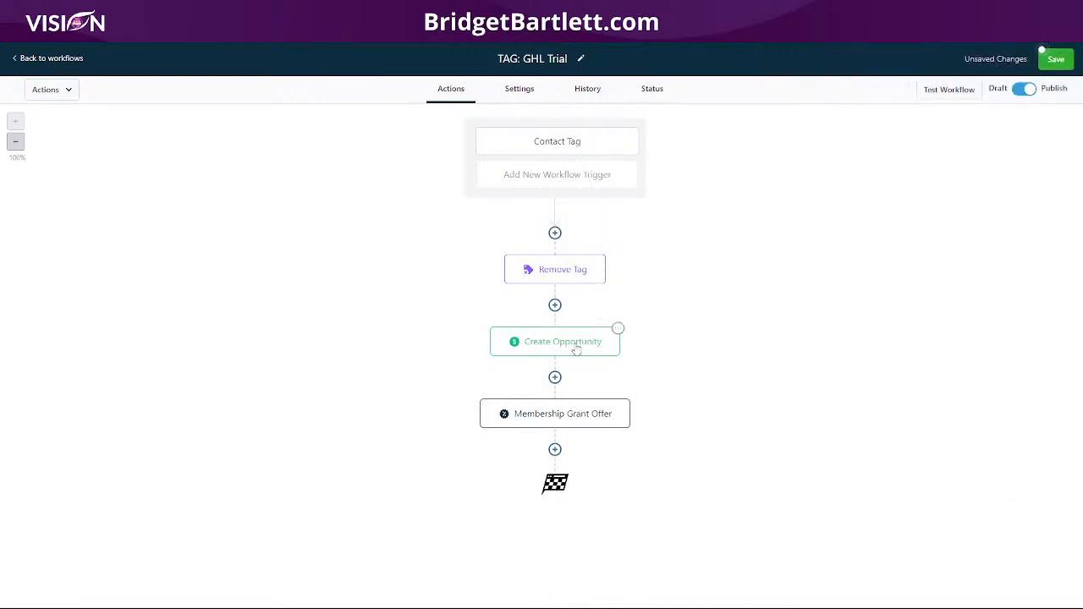
Step: Check the Create Opportunity and Membership Grant Offer actions, save the TAG: GHL Trial workflow and return to the workflow list
{"action": "left_click", "coordinate": [609, 339]}
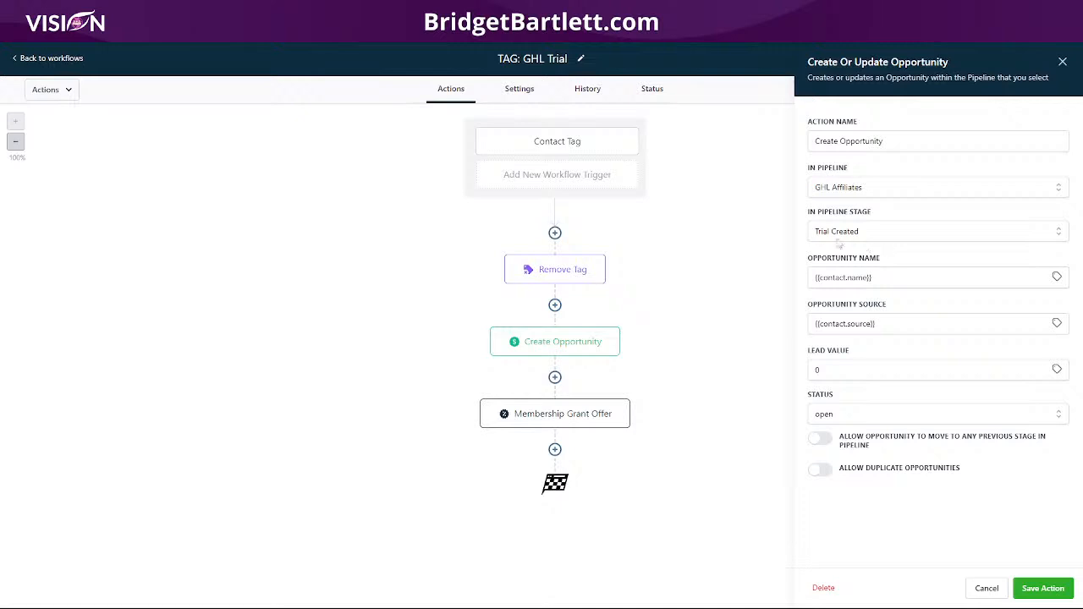
{"action": "left_click", "coordinate": [1041, 587]}
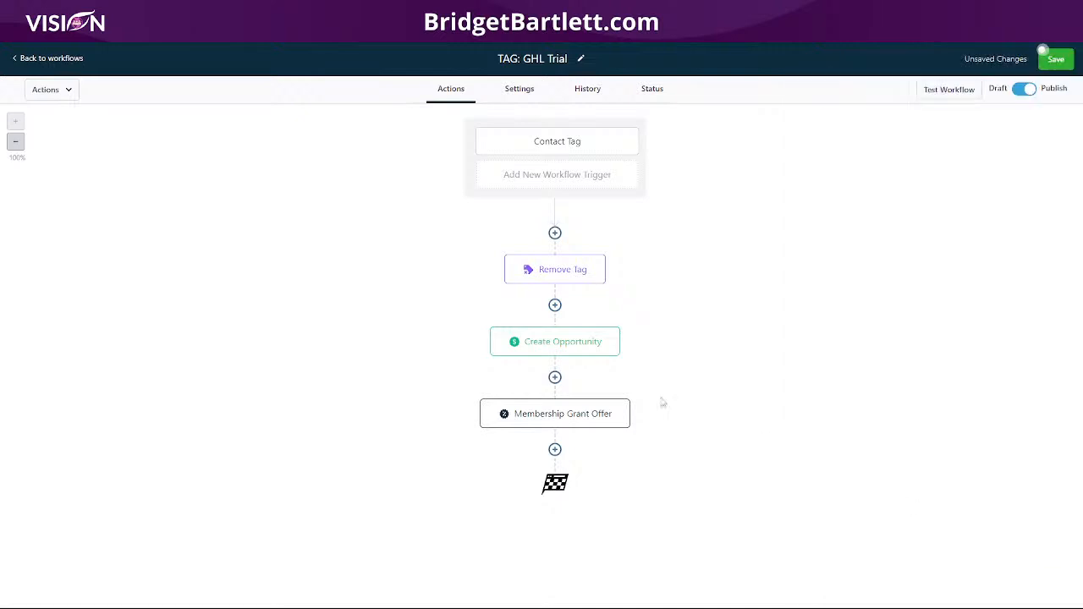
{"action": "left_click", "coordinate": [580, 419]}
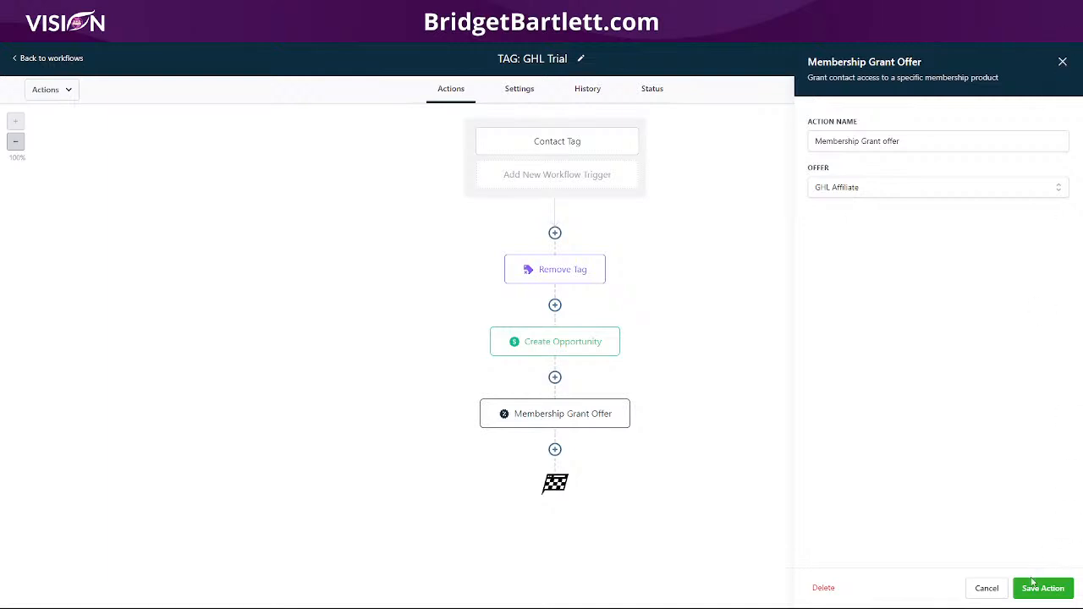
{"action": "left_click", "coordinate": [1062, 62]}
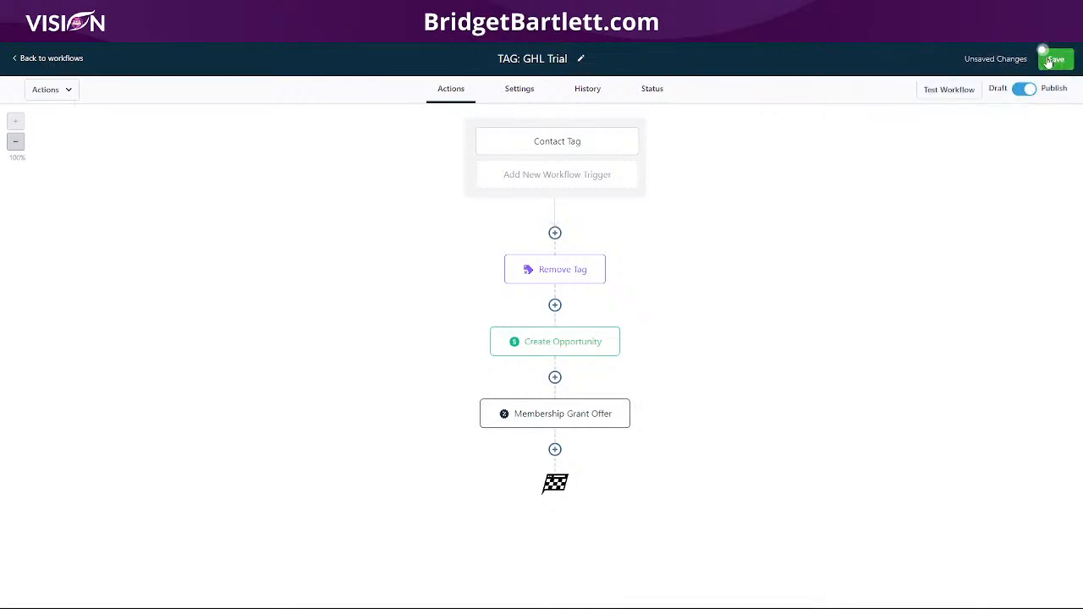
{"action": "left_click", "coordinate": [1053, 61]}
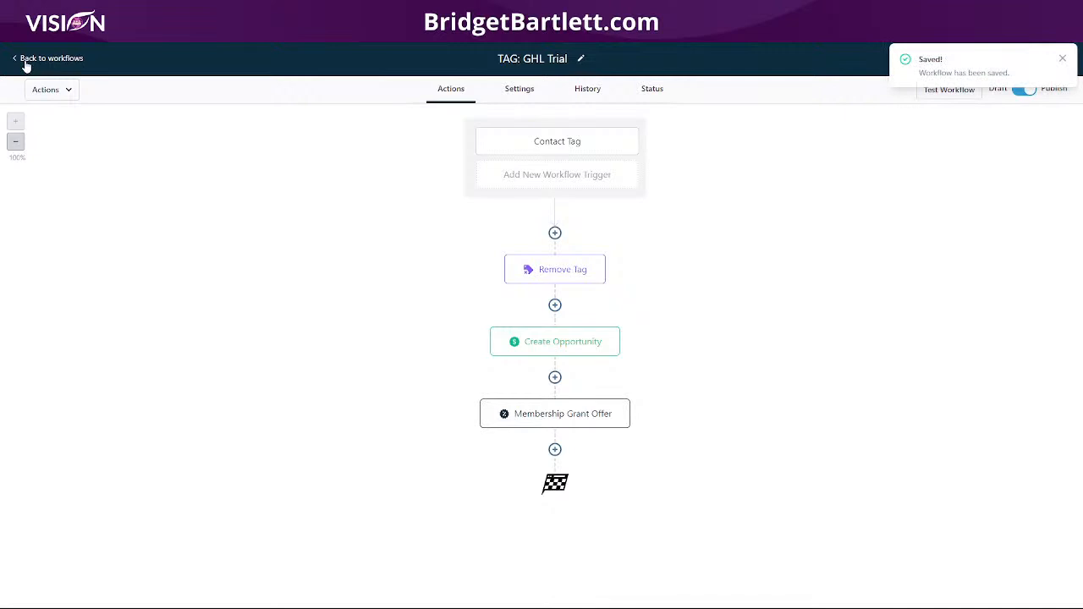
{"action": "left_click", "coordinate": [27, 59]}
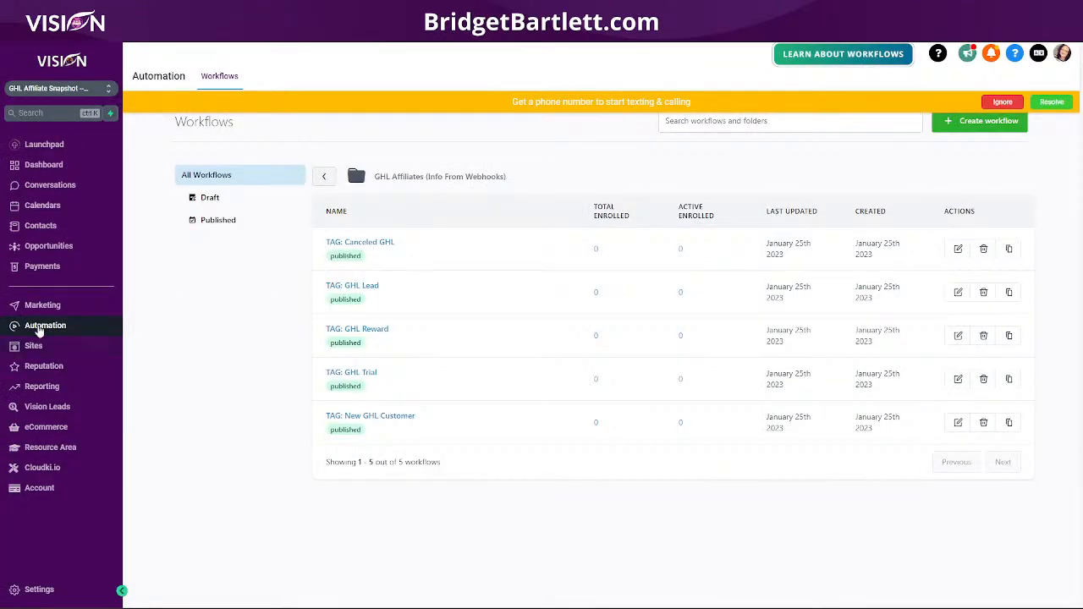
Step: Review the product structure of the Get started- Affiliate membership product, including its lessons and resources, and return to the product list
{"action": "left_click", "coordinate": [38, 347]}
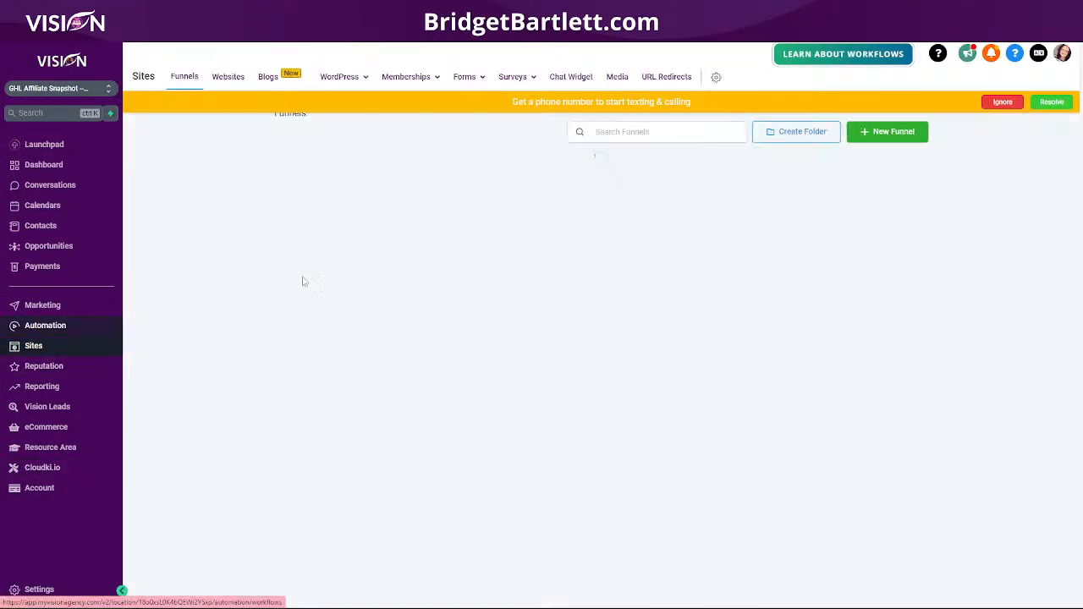
{"action": "mouse_move", "coordinate": [392, 88]}
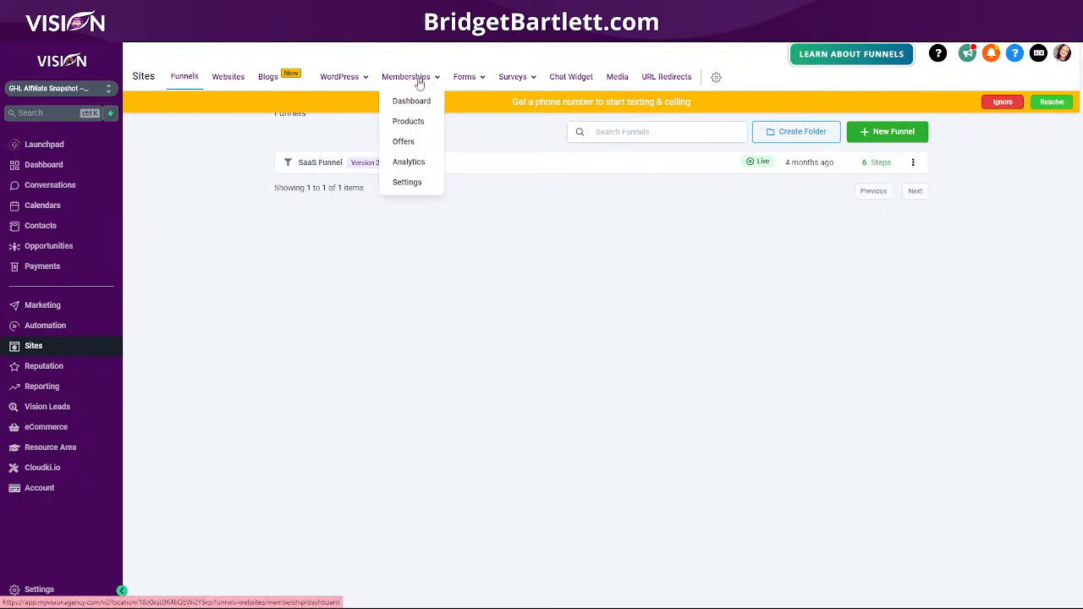
{"action": "left_click", "coordinate": [413, 124]}
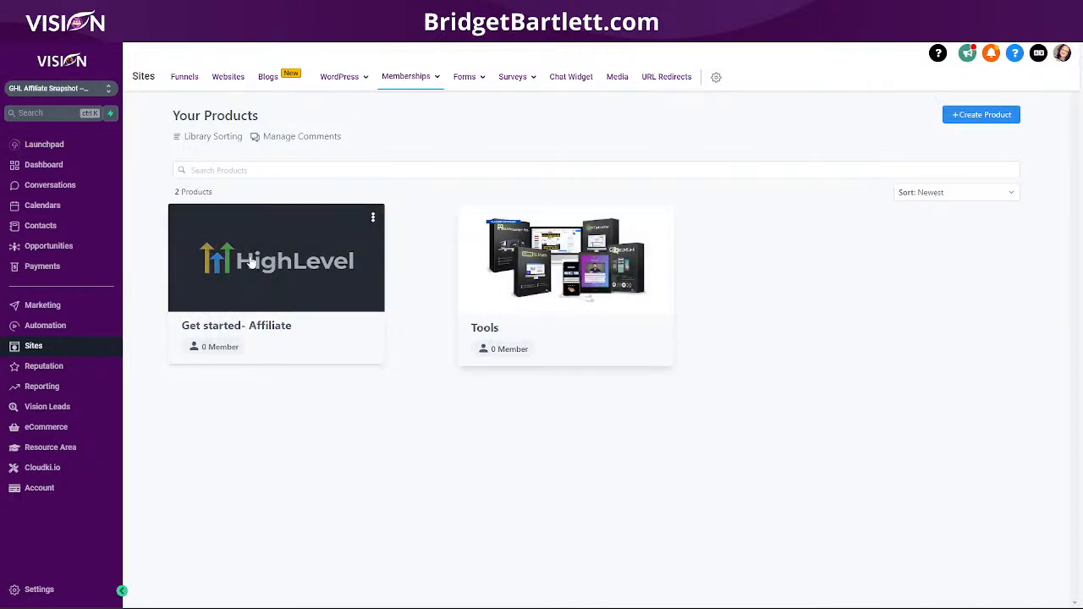
{"action": "left_click", "coordinate": [273, 271]}
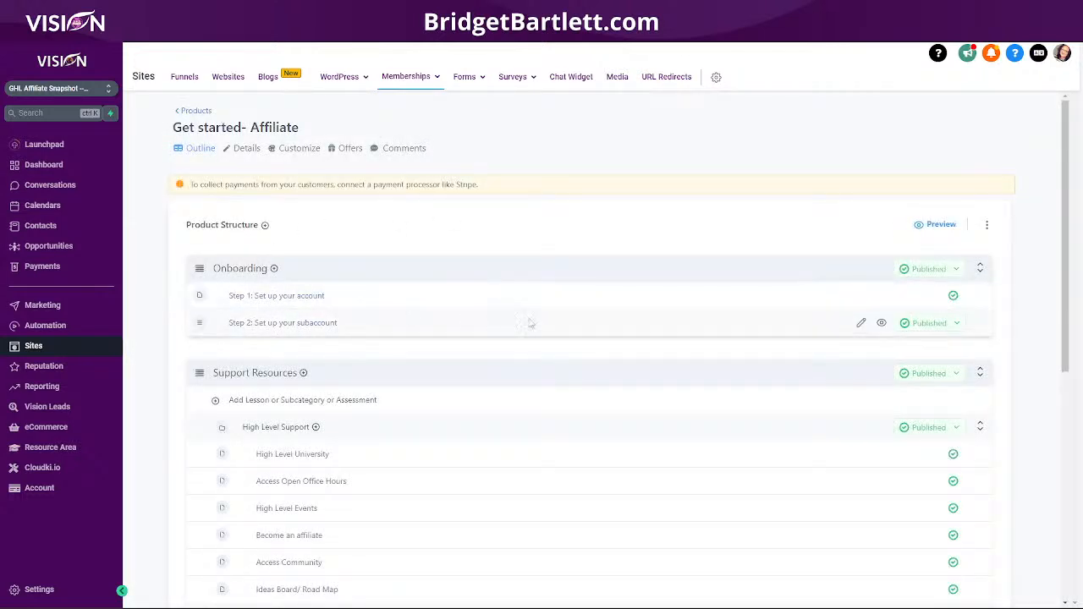
{"action": "scroll", "coordinate": [283, 296], "scroll_direction": "down", "scroll_amount": 2}
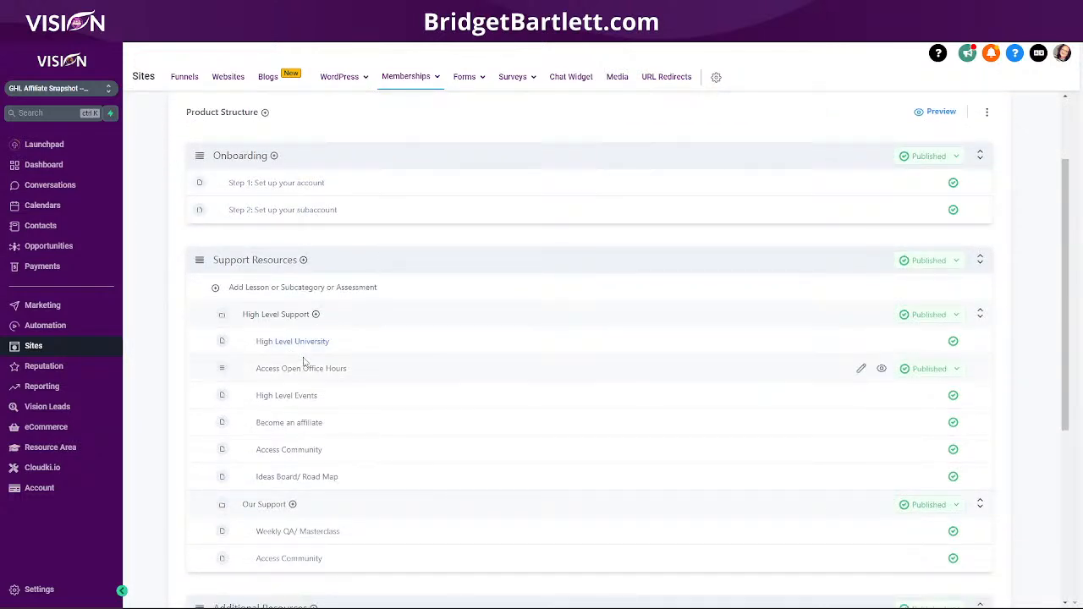
{"action": "scroll", "coordinate": [339, 406], "scroll_direction": "down", "scroll_amount": 5}
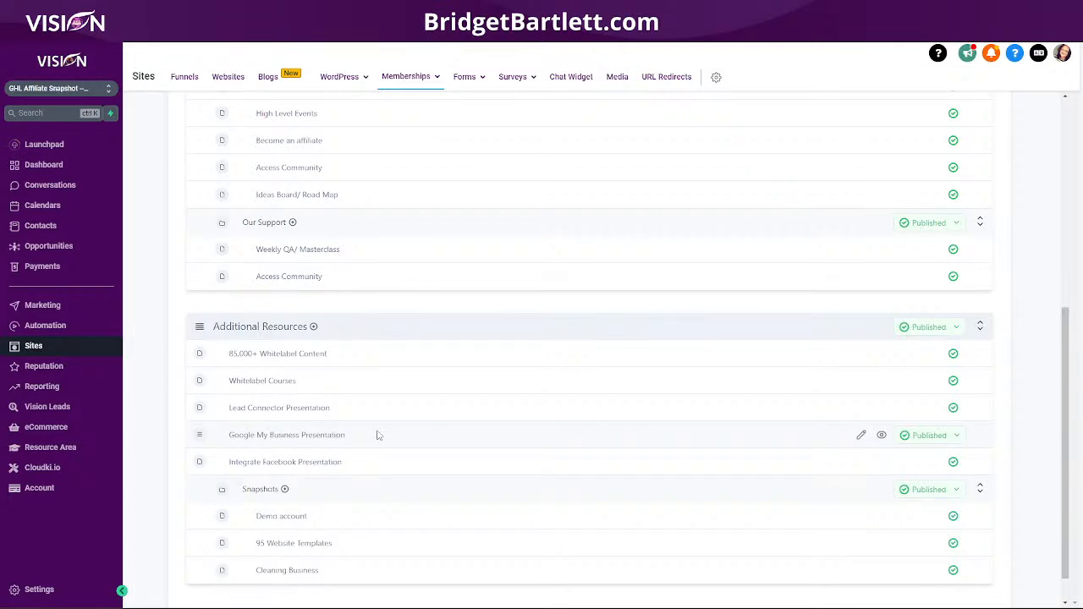
{"action": "scroll", "coordinate": [353, 515], "scroll_direction": "up", "scroll_amount": 7}
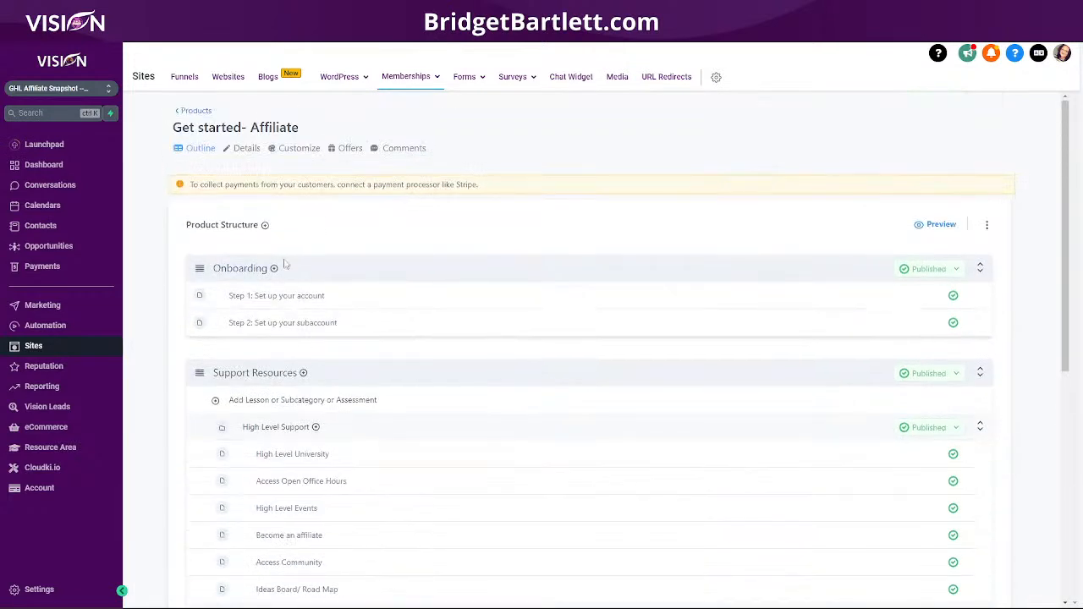
{"action": "left_click", "coordinate": [196, 111]}
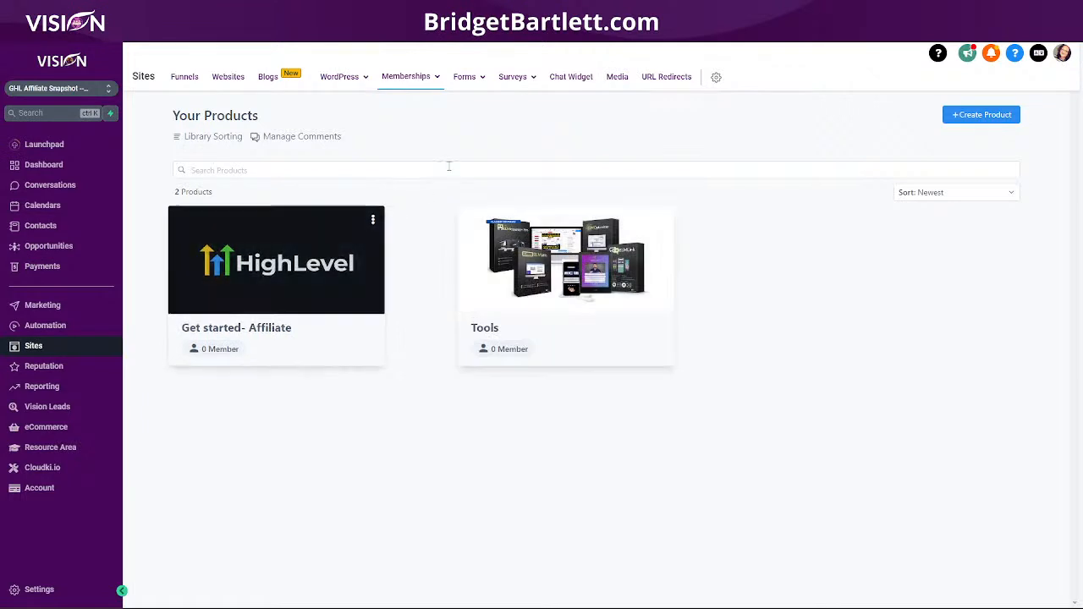
Step: Inspect the details and included products of the GHL Affiliate membership offer, and return to the offers list without changing anything
{"action": "mouse_move", "coordinate": [408, 81]}
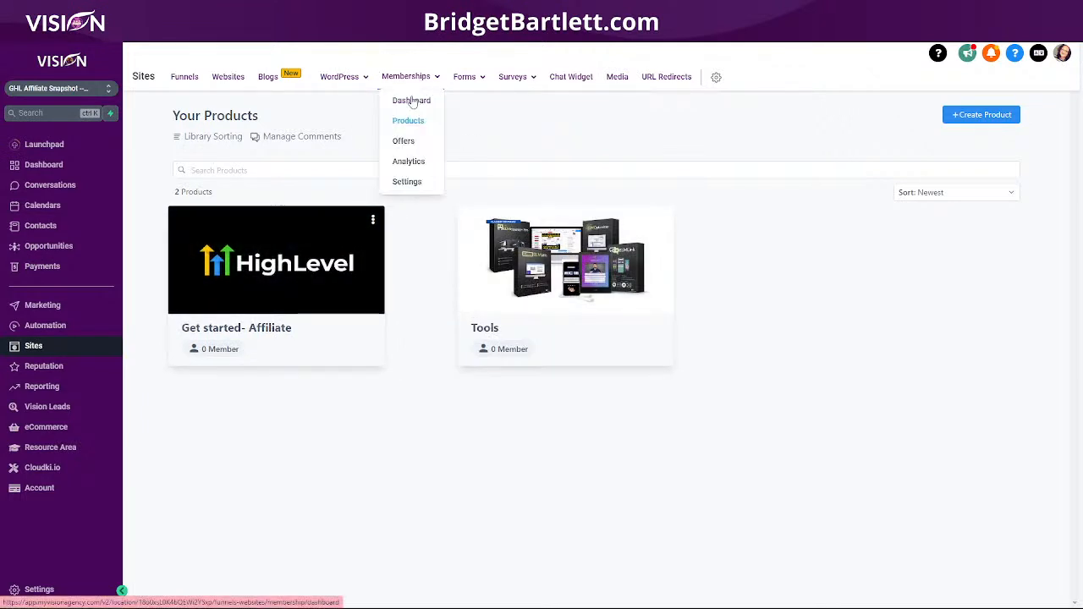
{"action": "left_click", "coordinate": [406, 141]}
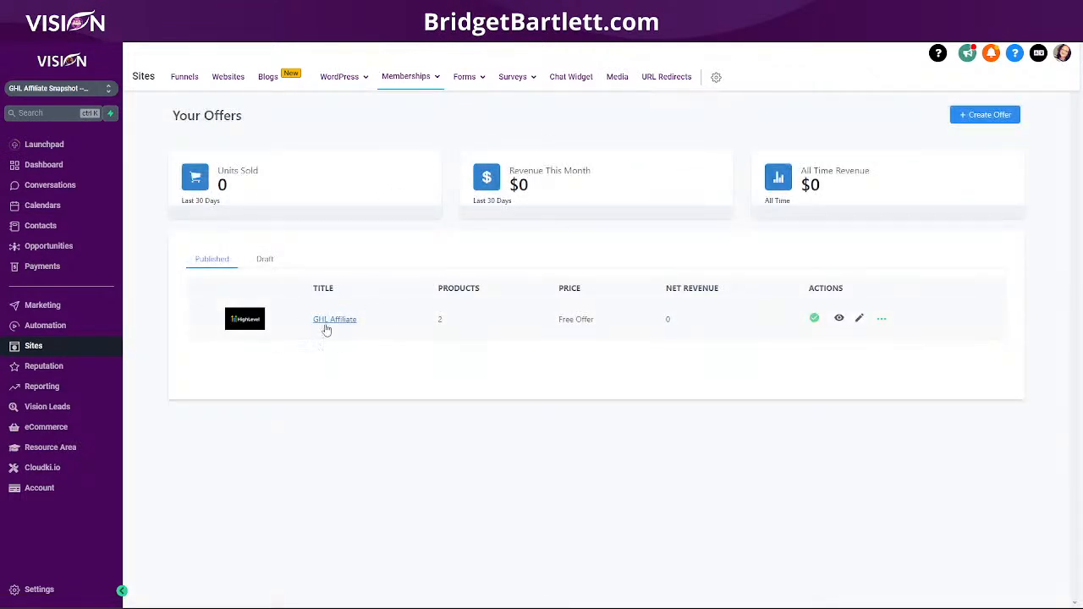
{"action": "left_click", "coordinate": [858, 319]}
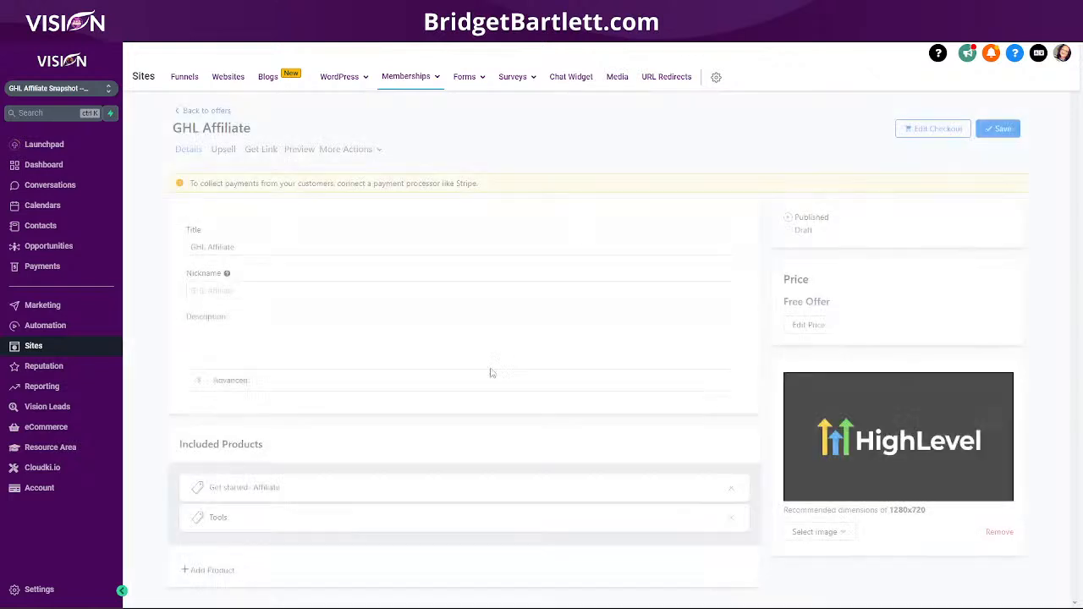
{"action": "scroll", "coordinate": [351, 427], "scroll_direction": "down", "scroll_amount": 1}
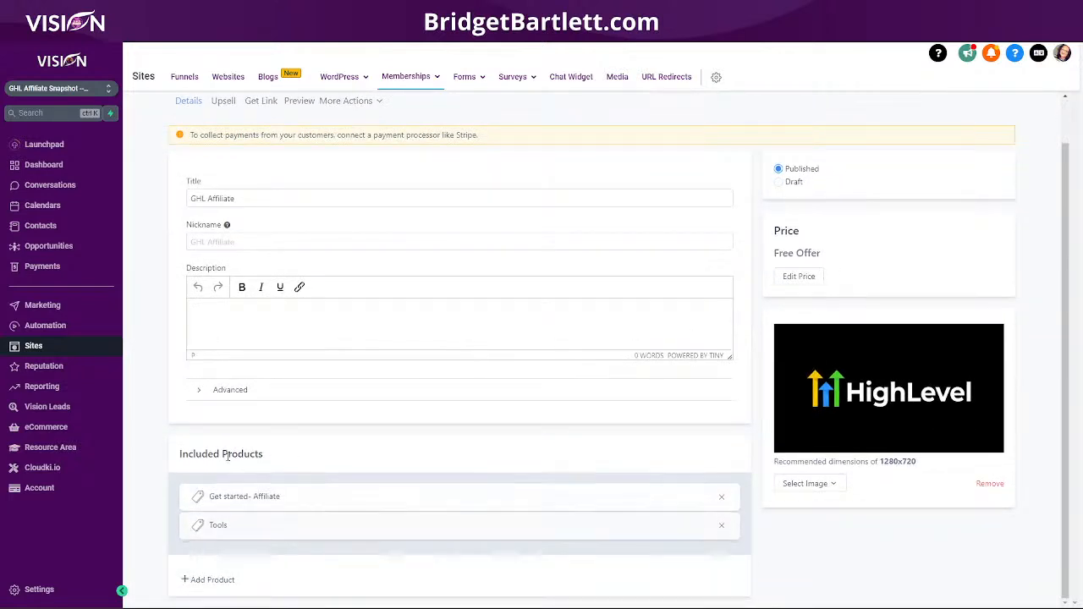
{"action": "scroll", "coordinate": [435, 477], "scroll_direction": "up", "scroll_amount": 1}
{"action": "left_click", "coordinate": [206, 113]}
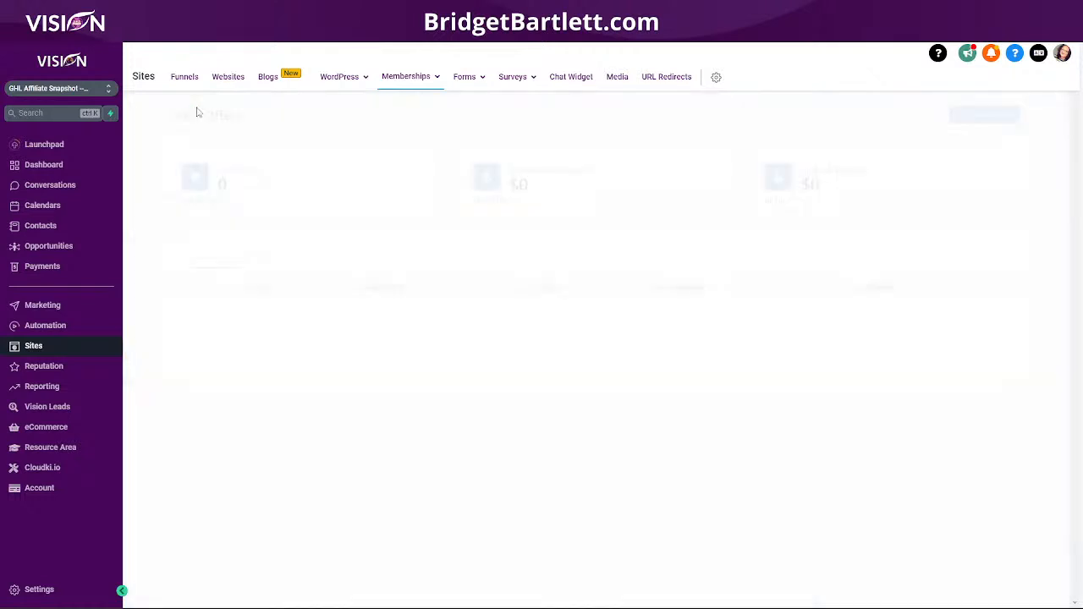
Step: Check the Membership Grant Offer action in the TAG: GHL Trial workflow, then save the workflow unchanged and return to the workflow list
{"action": "left_click", "coordinate": [58, 325]}
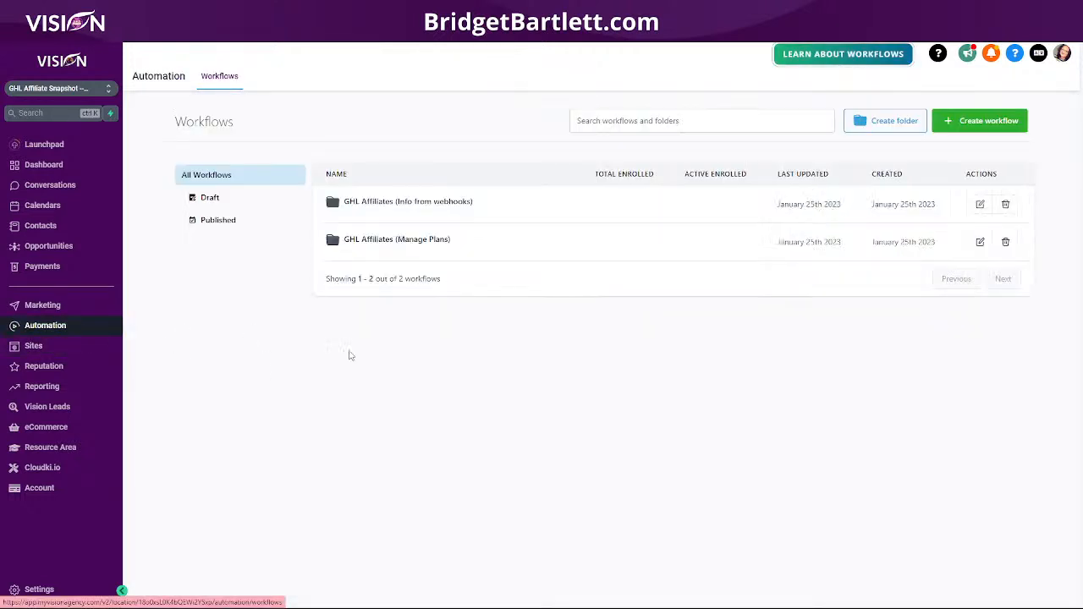
{"action": "left_click", "coordinate": [407, 207]}
{"action": "left_click", "coordinate": [359, 374]}
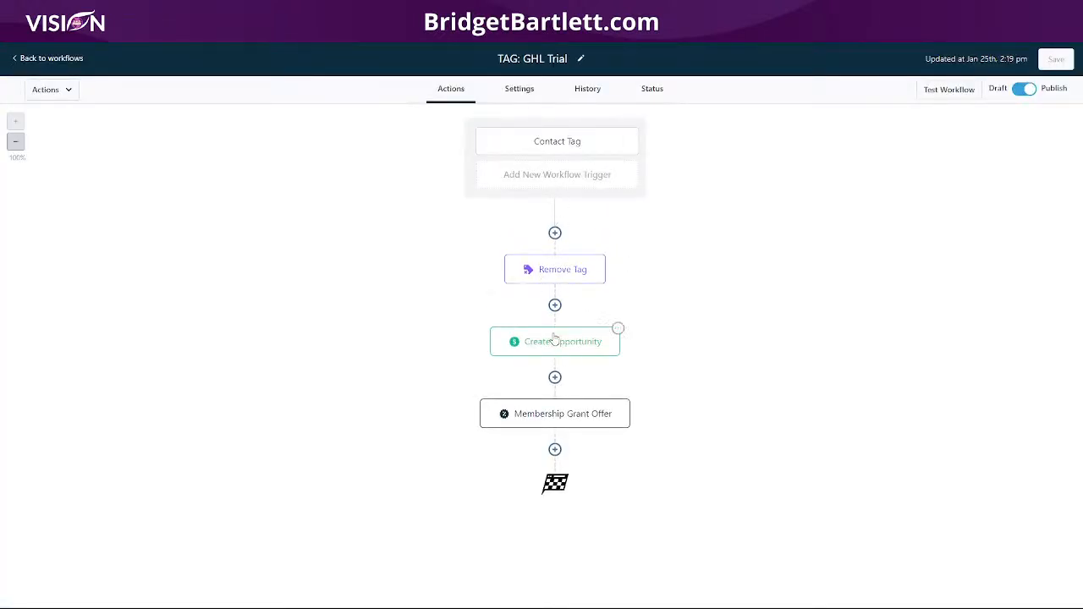
{"action": "left_click", "coordinate": [541, 421]}
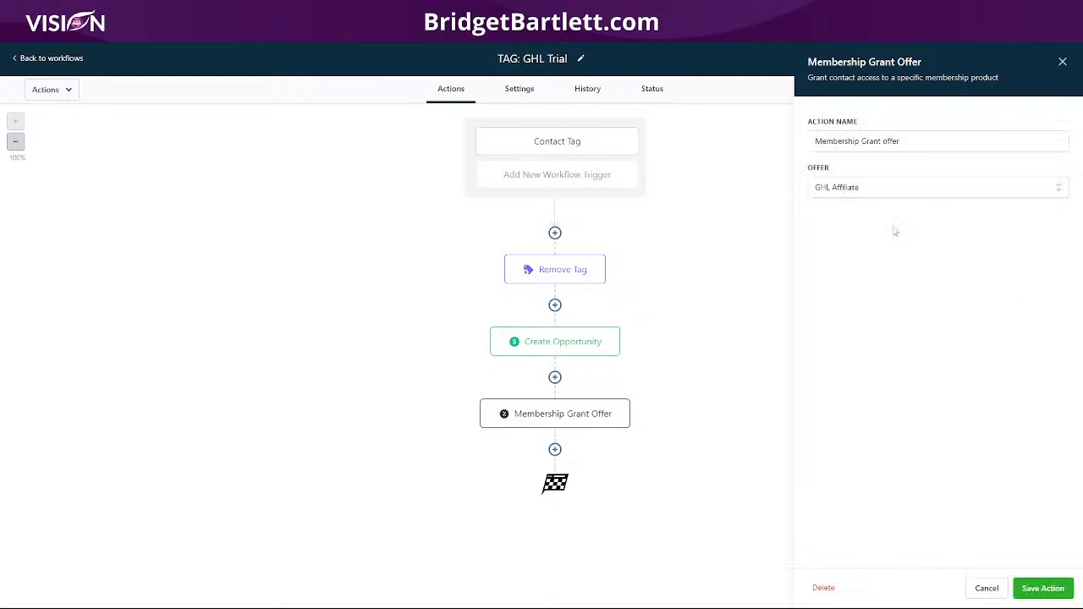
{"action": "left_click", "coordinate": [1041, 588]}
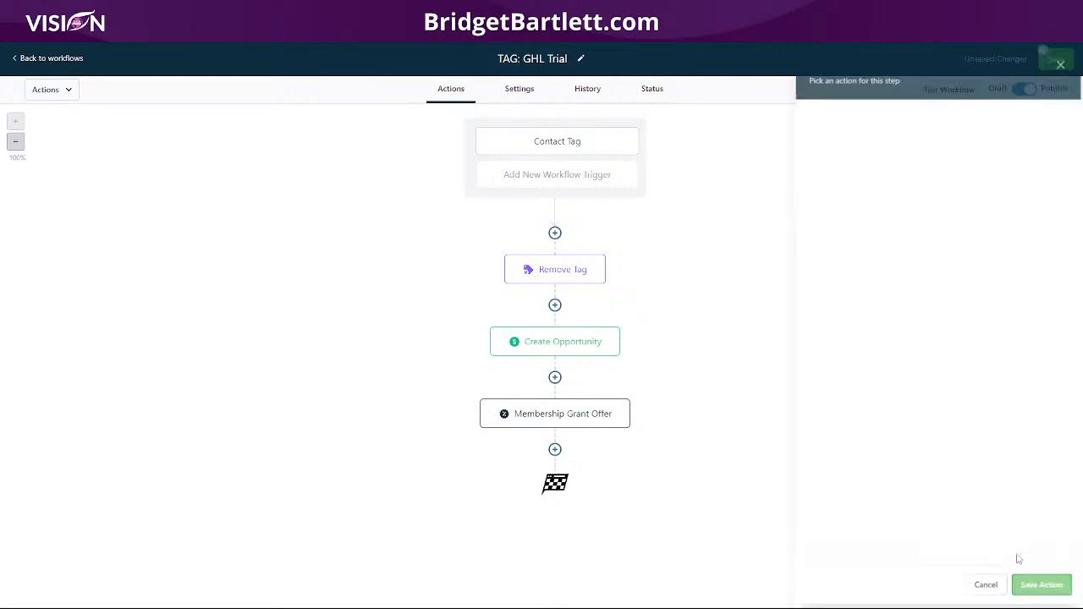
{"action": "left_click", "coordinate": [1046, 56]}
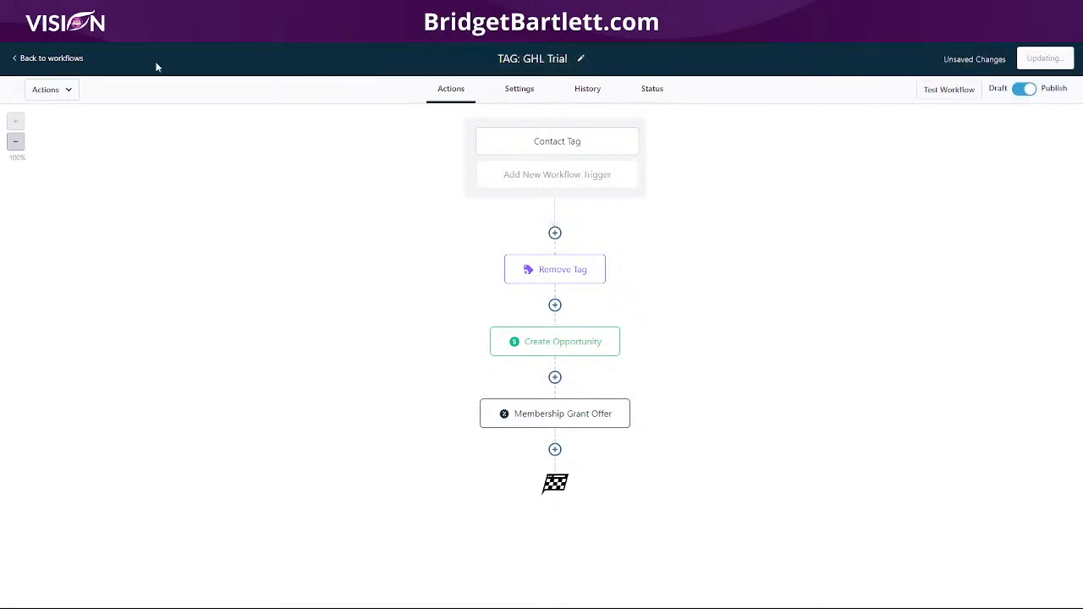
{"action": "left_click", "coordinate": [49, 58]}
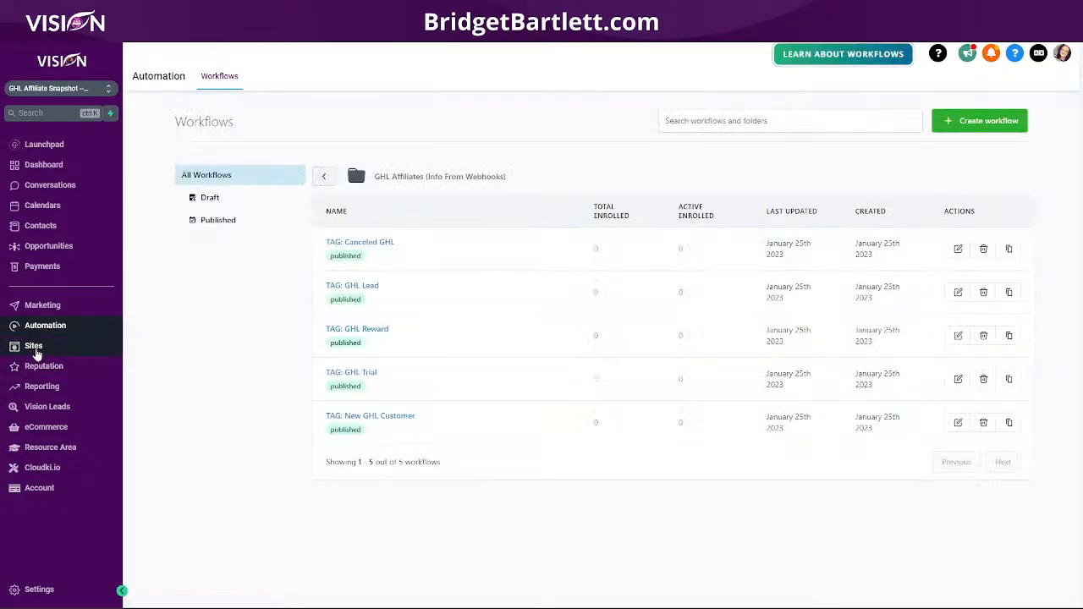
Step: Open the membership Email Settings to check the Send Welcome Email and Send Drip Email options
{"action": "left_click", "coordinate": [33, 350]}
{"action": "mouse_move", "coordinate": [429, 80]}
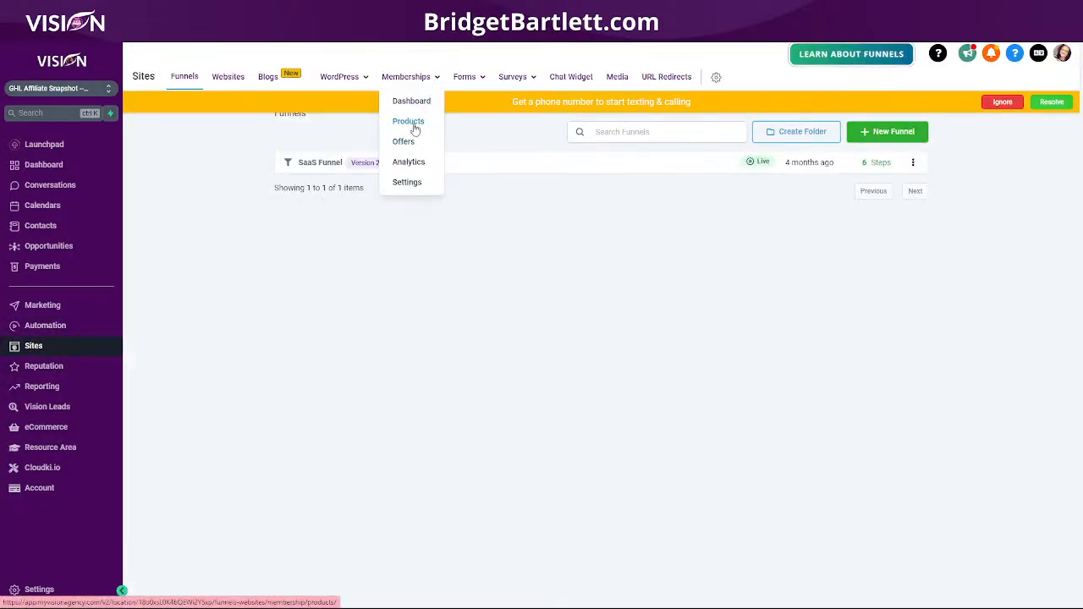
{"action": "left_click", "coordinate": [409, 181]}
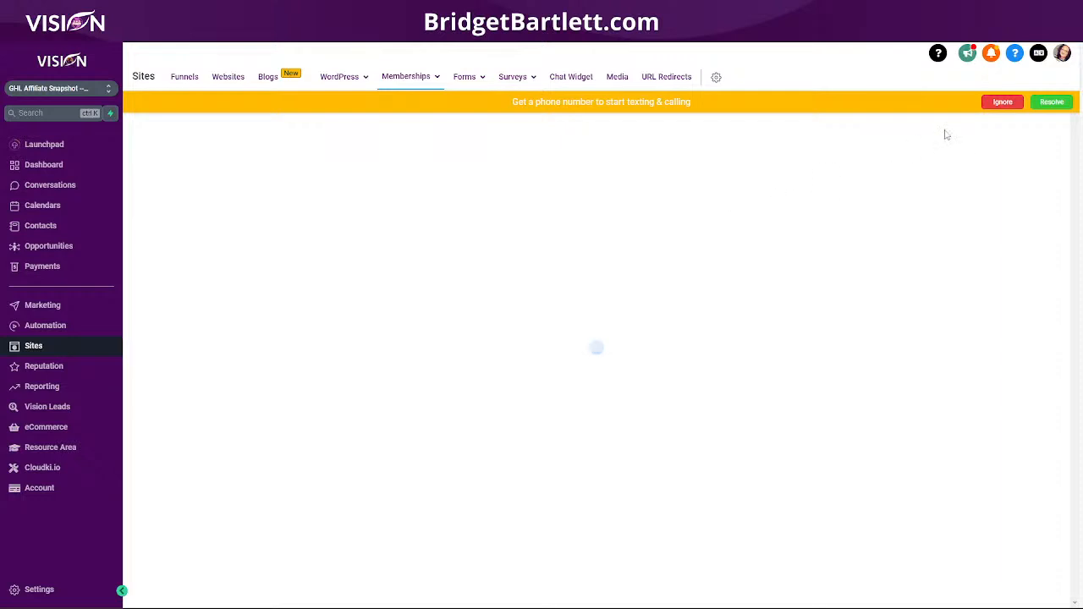
{"action": "left_click", "coordinate": [798, 200]}
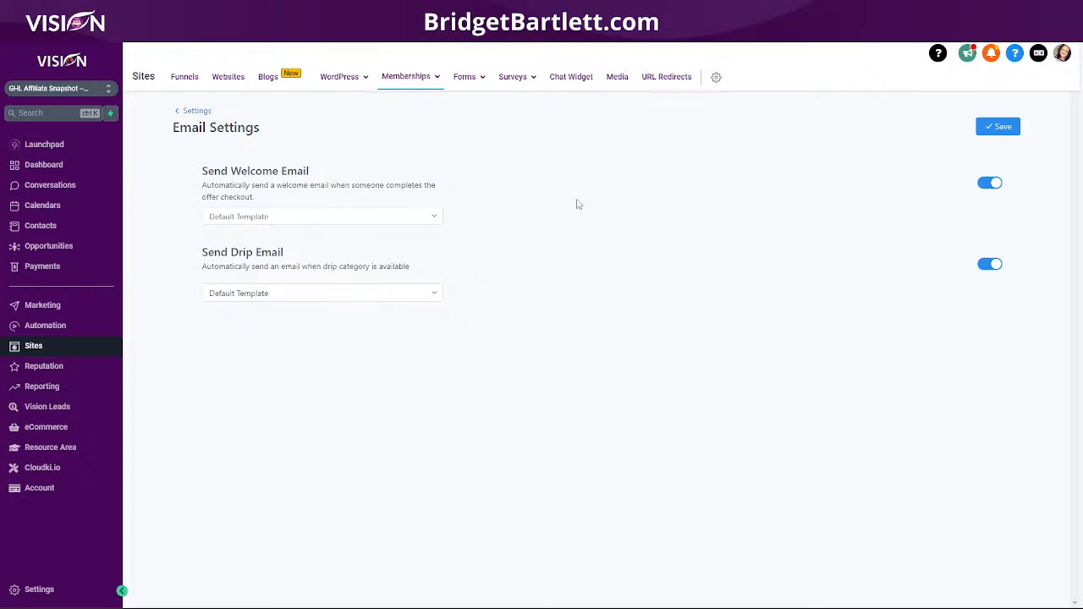
Step: Reopen the GHL Affiliates (Info from webhooks) workflow folder, and switch to Pabbly to return to its dashboard
{"action": "left_click", "coordinate": [66, 327]}
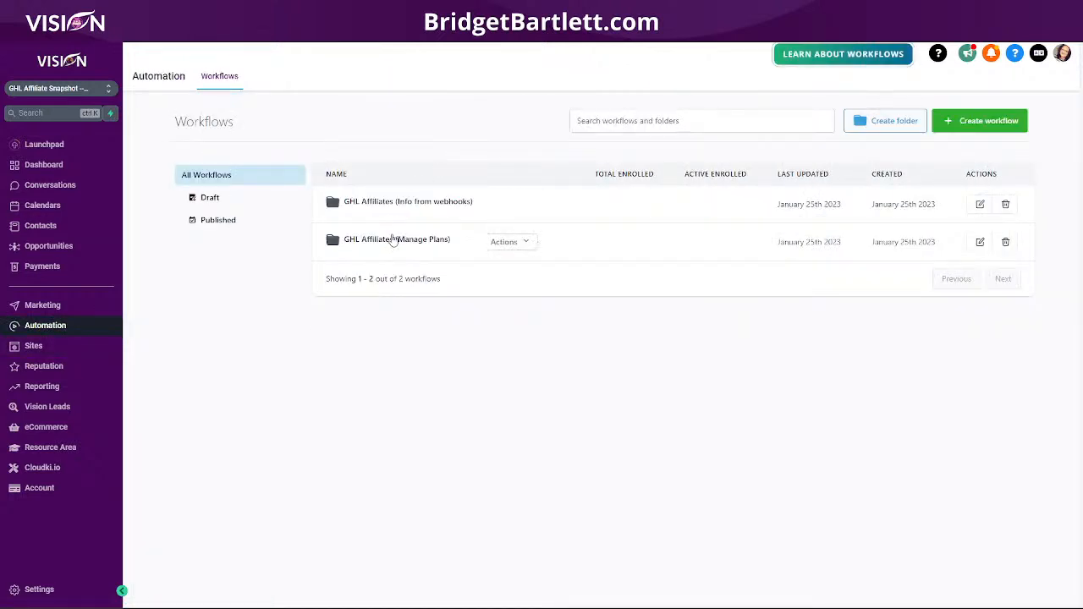
{"action": "left_click", "coordinate": [385, 203]}
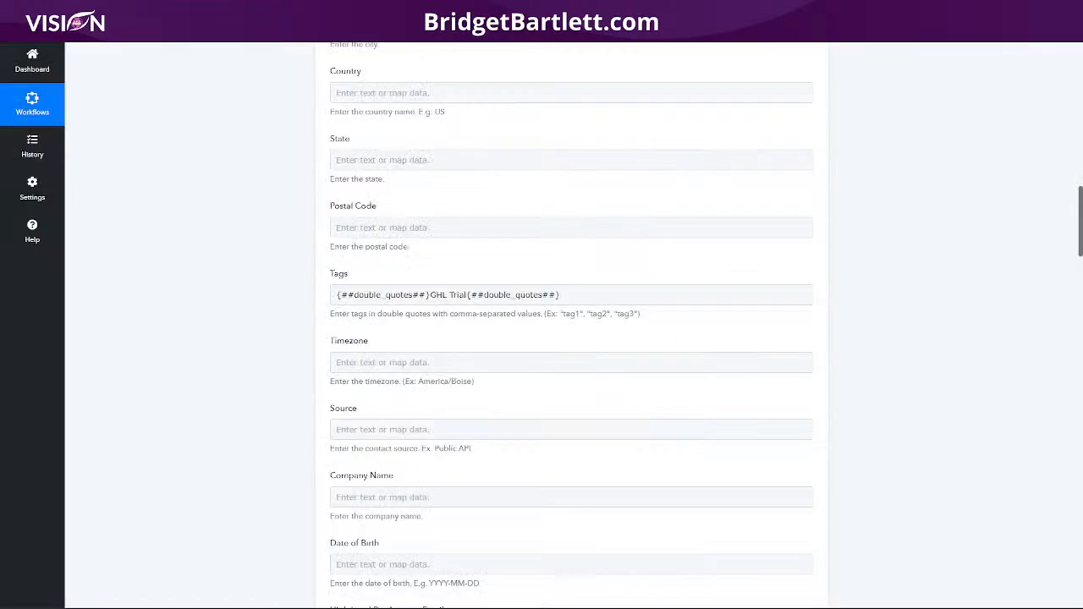
{"action": "left_click", "coordinate": [27, 68]}
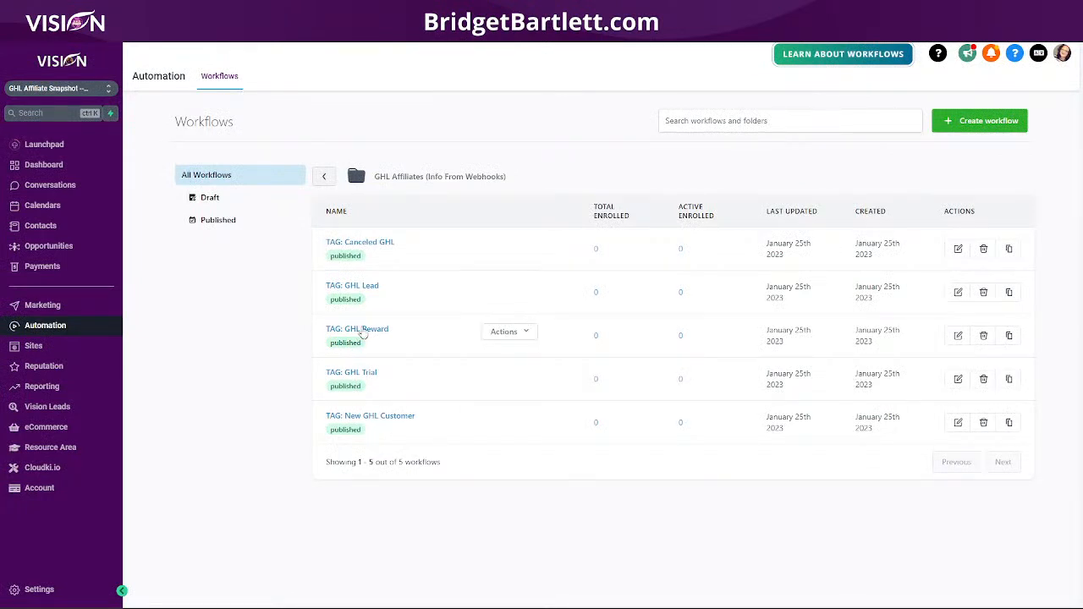
Step: In High Level, check the Add Task action of the TAG: New GHL Customer workflow, save it unchanged and return to the workflow list
{"action": "left_click", "coordinate": [345, 417]}
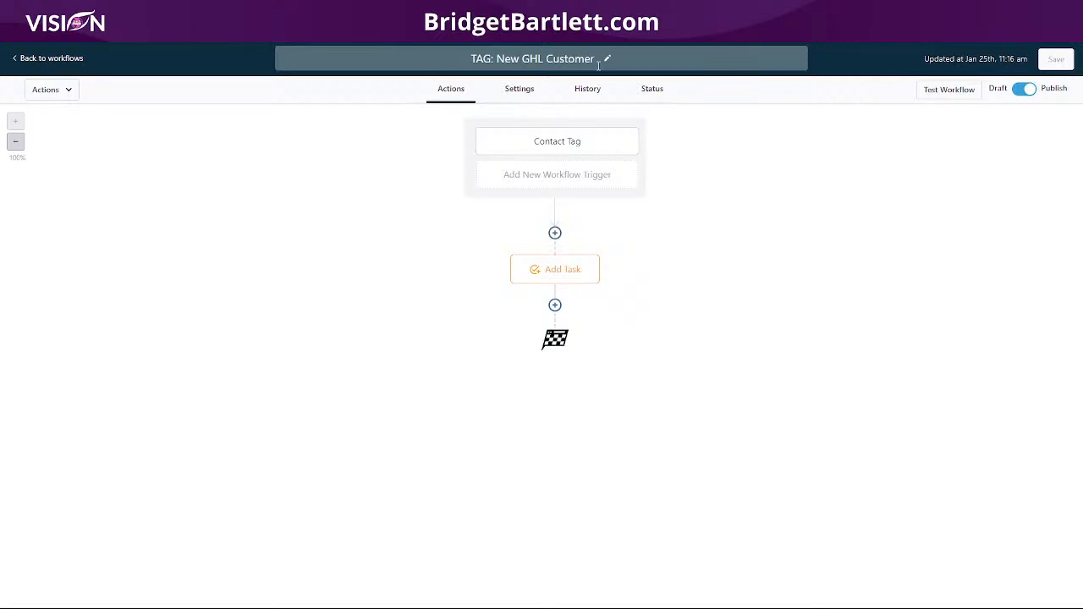
{"action": "left_click", "coordinate": [559, 282]}
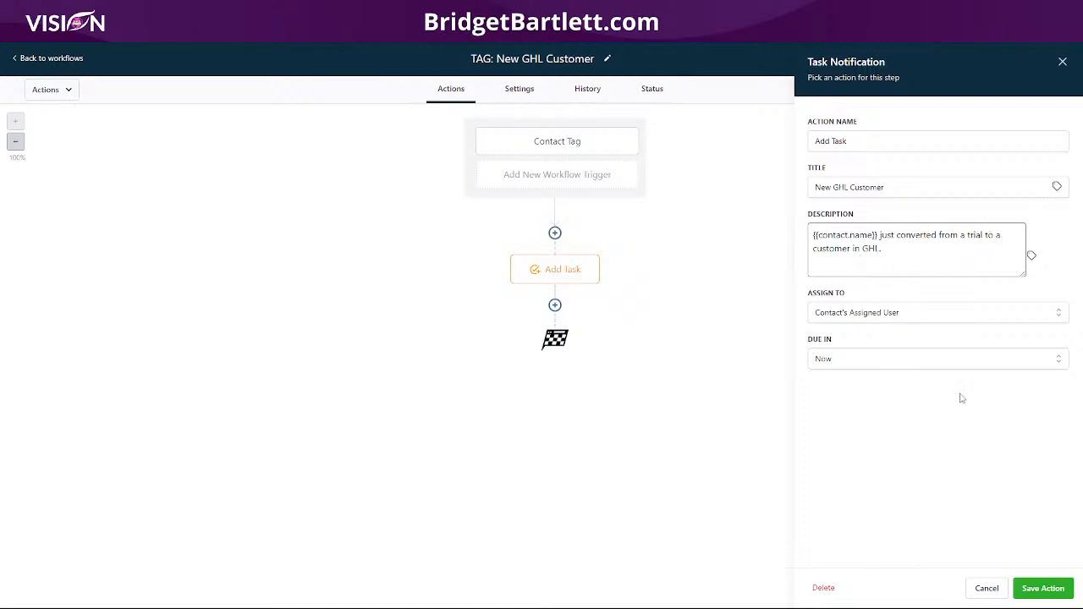
{"action": "left_click", "coordinate": [1048, 592]}
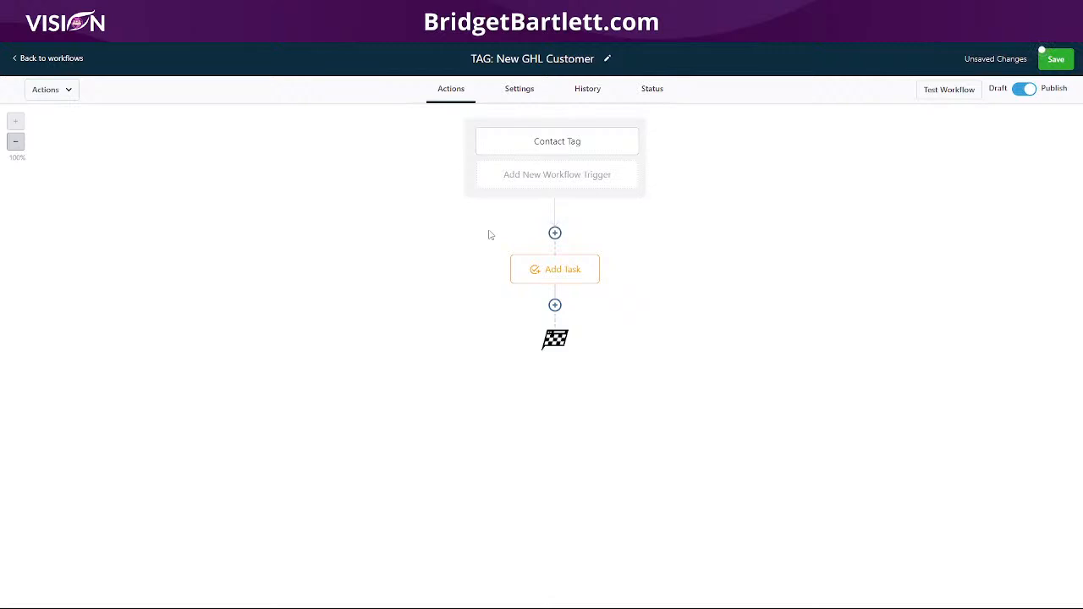
{"action": "left_click", "coordinate": [1054, 59]}
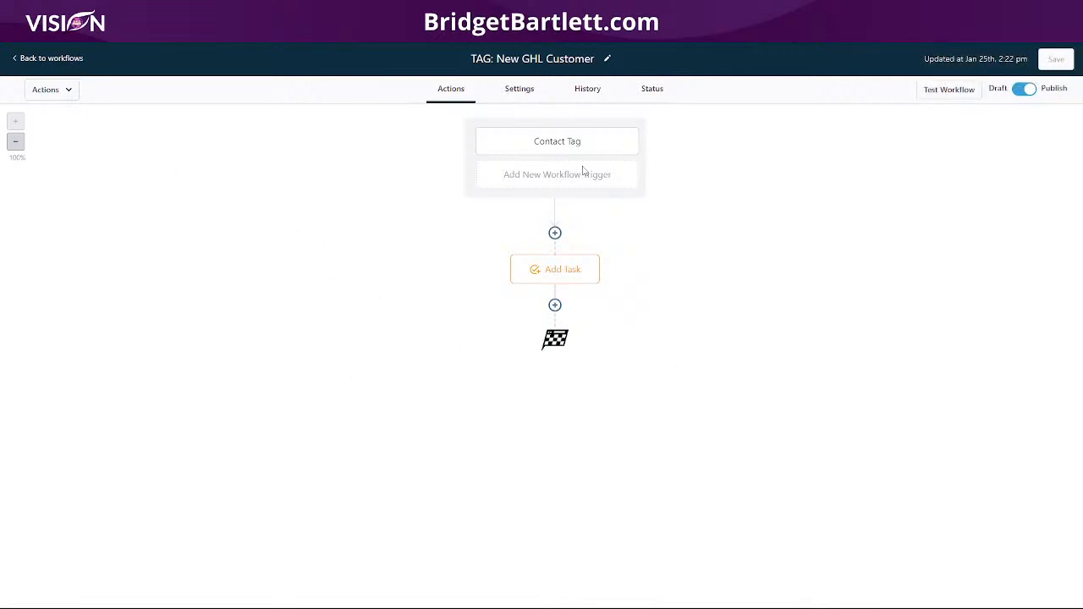
{"action": "left_click", "coordinate": [47, 59]}
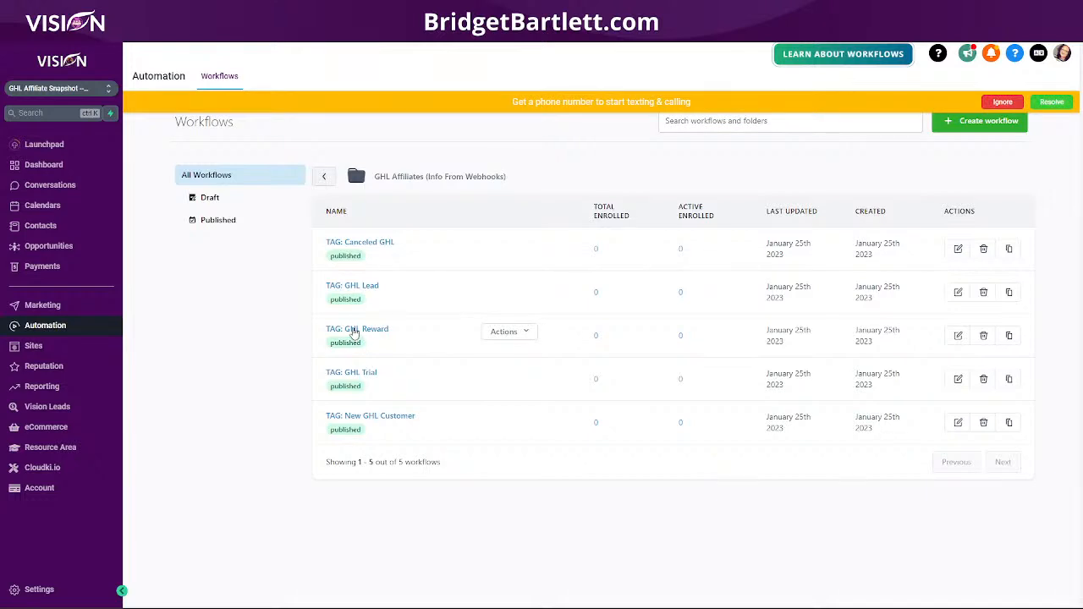
Step: Open the TAG: GHL Reward workflow's Contact Tag trigger, and in Pabbly open GHL Commission Generated [SHARED] from the GHL Shared folder
{"action": "left_click", "coordinate": [353, 331]}
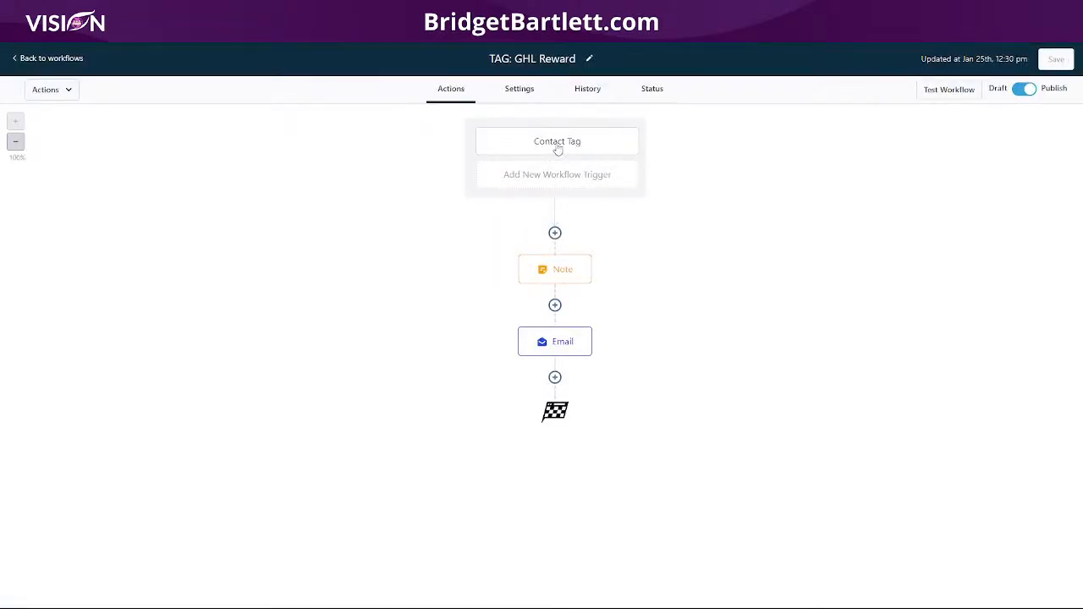
{"action": "left_click", "coordinate": [558, 144]}
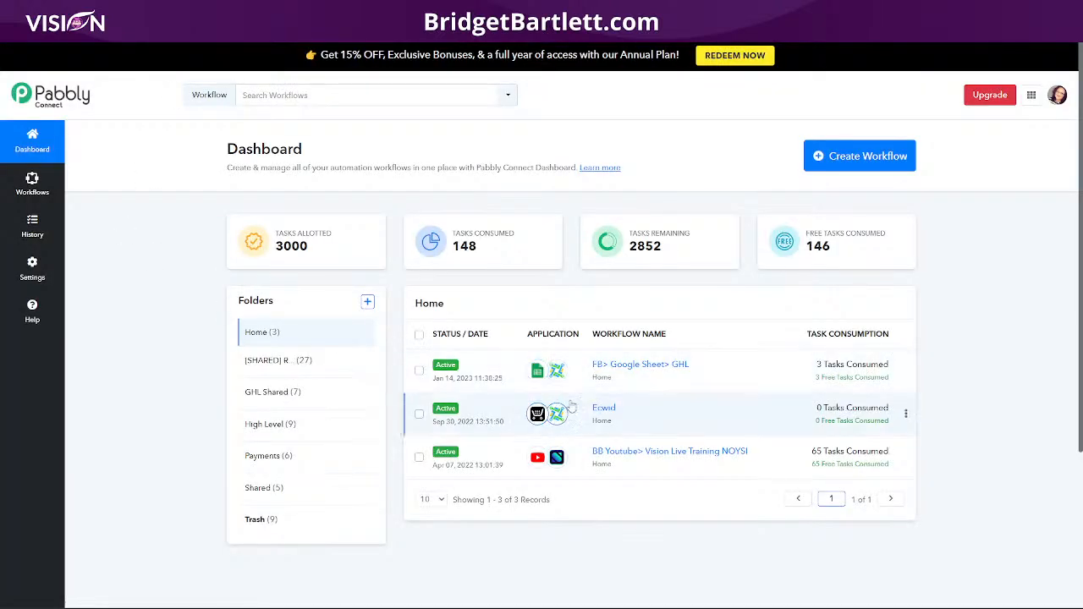
{"action": "left_click", "coordinate": [263, 423]}
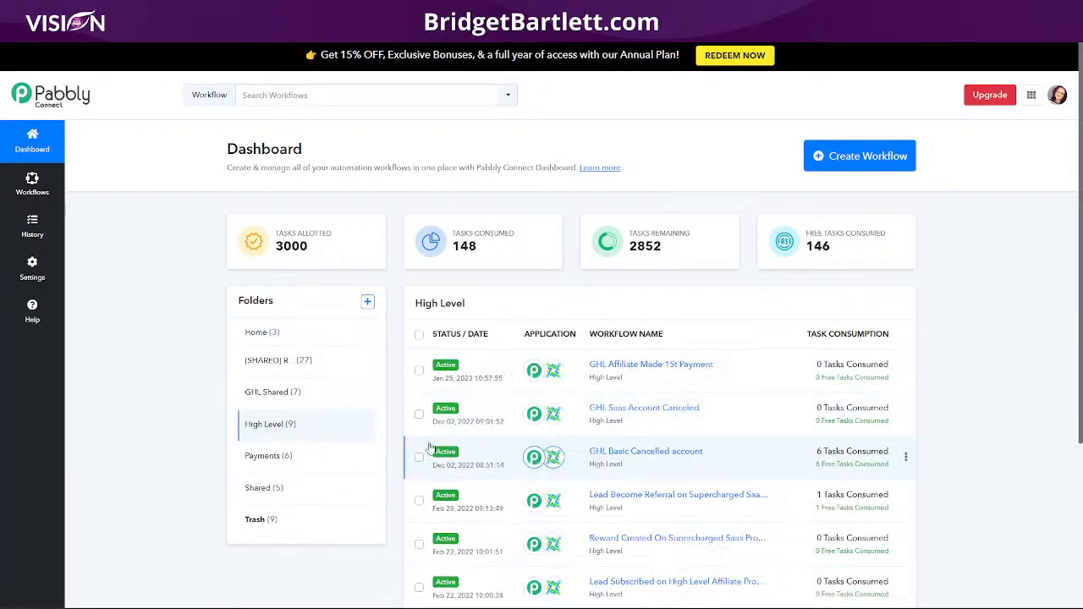
{"action": "scroll", "coordinate": [604, 406], "scroll_direction": "down", "scroll_amount": 3}
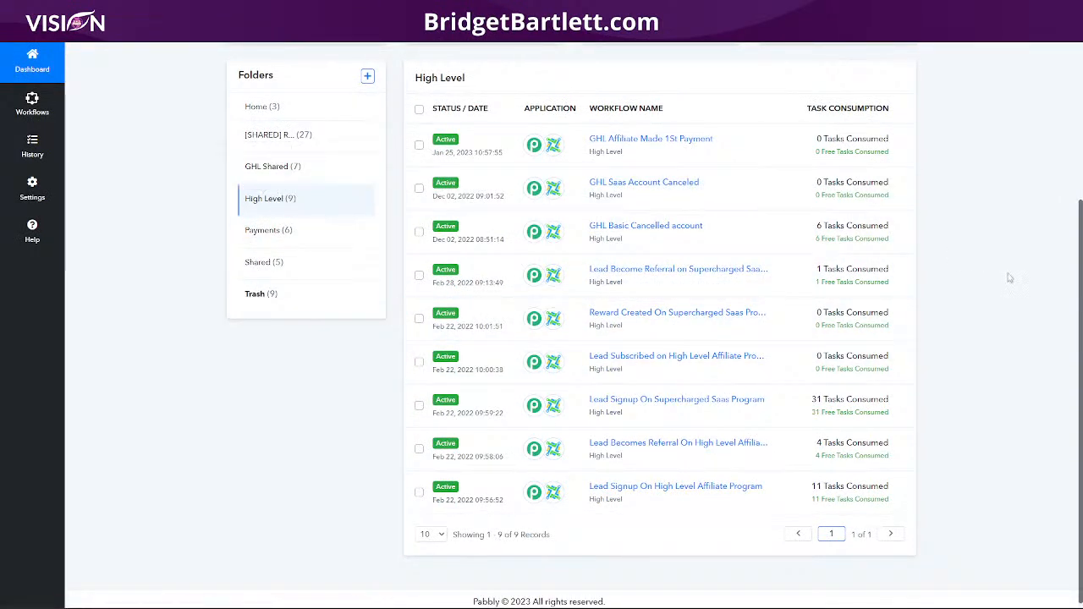
{"action": "left_click", "coordinate": [280, 166]}
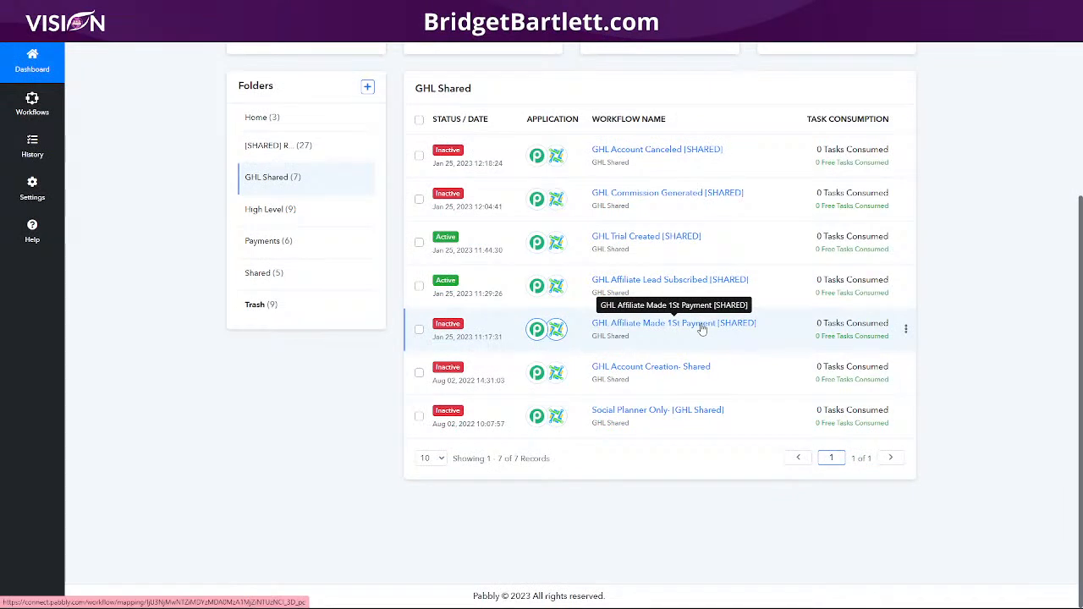
{"action": "left_click", "coordinate": [648, 196]}
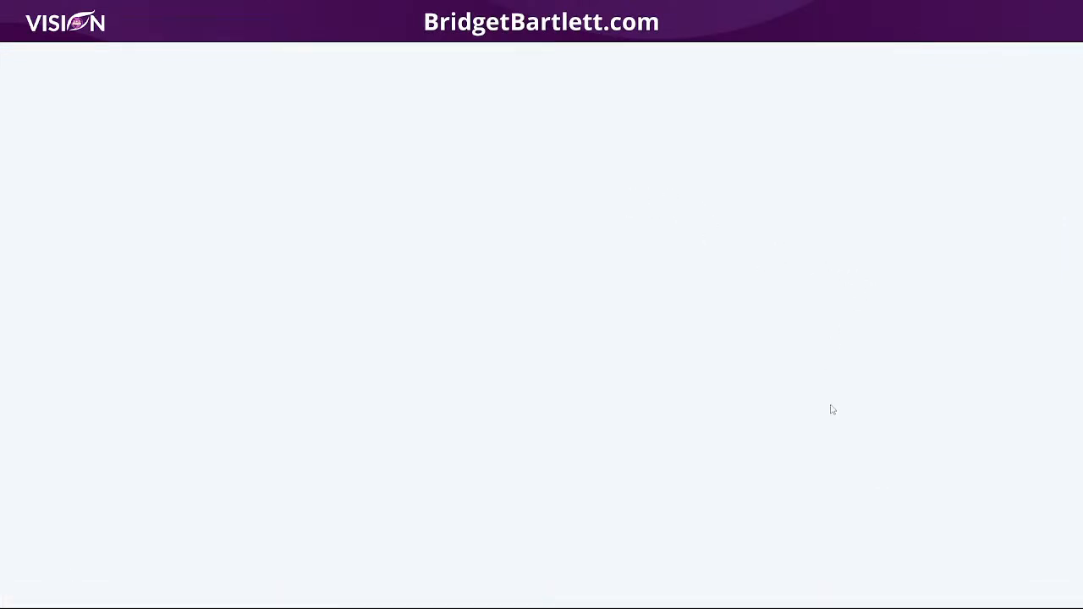
Step: Copy the webhook URL from the Webhook by Pabbly trigger of the GHL Commission Generated [SHARED] workflow
{"action": "scroll", "coordinate": [871, 447], "scroll_direction": "down", "scroll_amount": 2}
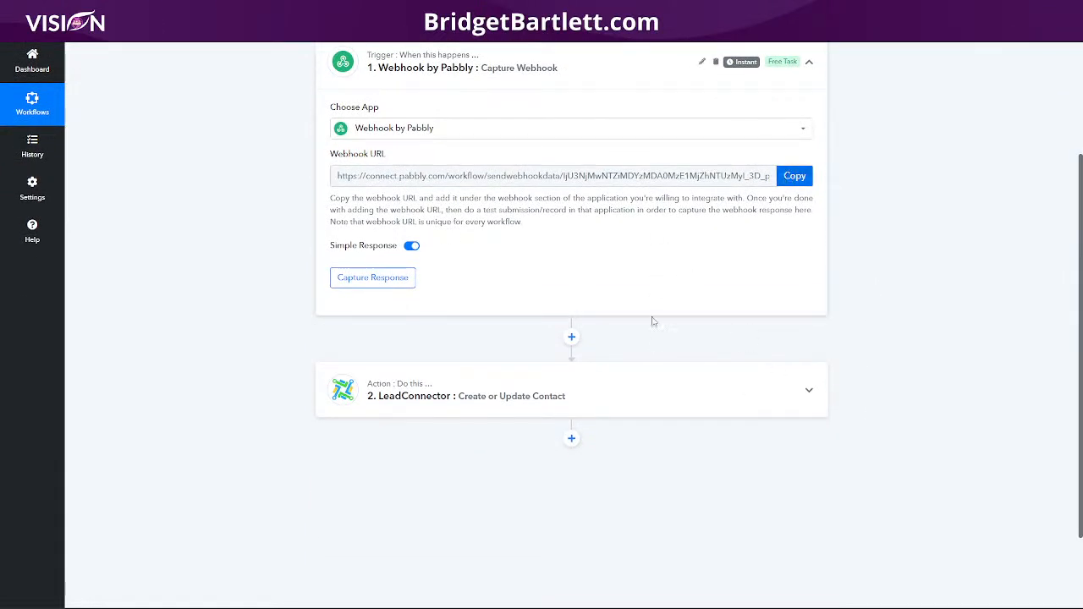
{"action": "scroll", "coordinate": [687, 288], "scroll_direction": "up", "scroll_amount": 2}
{"action": "left_click_drag", "start_coordinate": [314, 152], "coordinate": [477, 150]}
{"action": "left_click", "coordinate": [793, 345]}
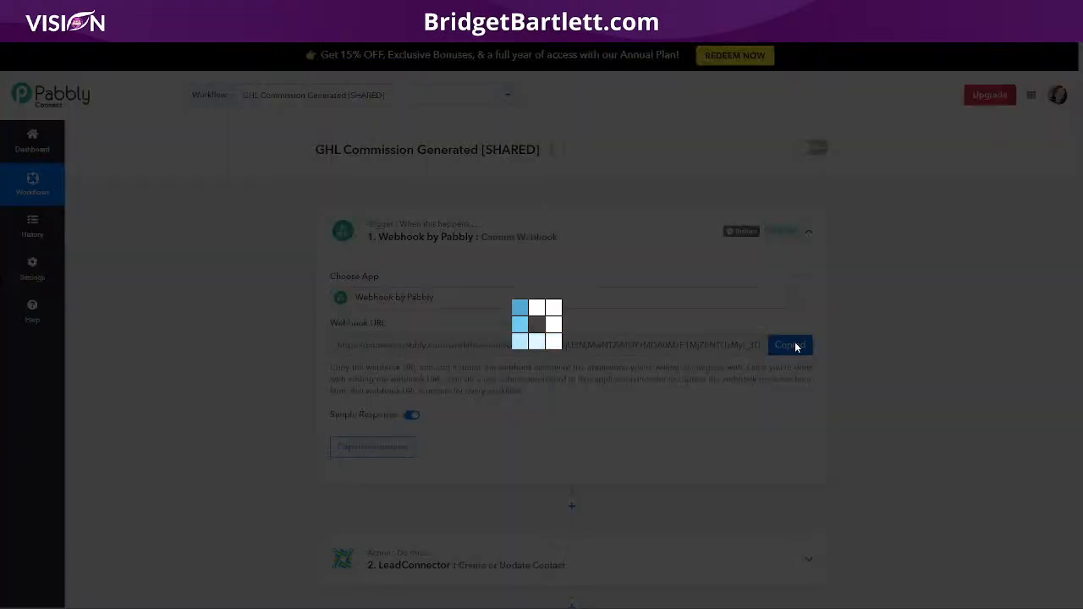
{"action": "left_click", "coordinate": [541, 382]}
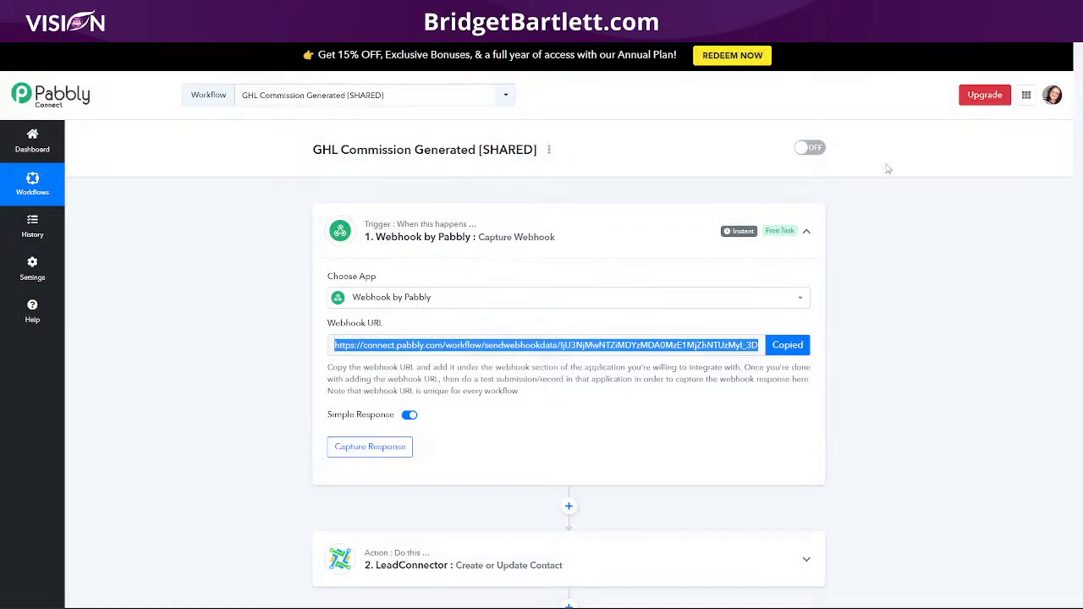
Step: Turn on the GHL Commission Generated [SHARED] workflow and start capturing its webhook response
{"action": "left_click", "coordinate": [813, 150]}
{"action": "left_click", "coordinate": [542, 390]}
{"action": "left_click", "coordinate": [354, 448]}
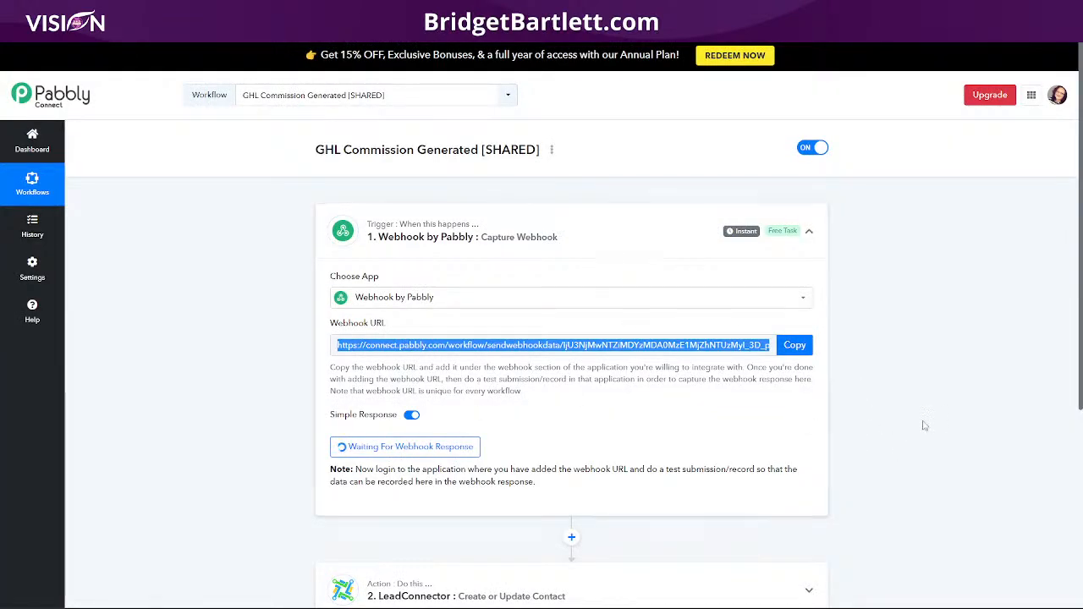
Step: Expand the LeadConnector Create or Update Contact action and review its contact fields
{"action": "scroll", "coordinate": [599, 447], "scroll_direction": "down", "scroll_amount": 2}
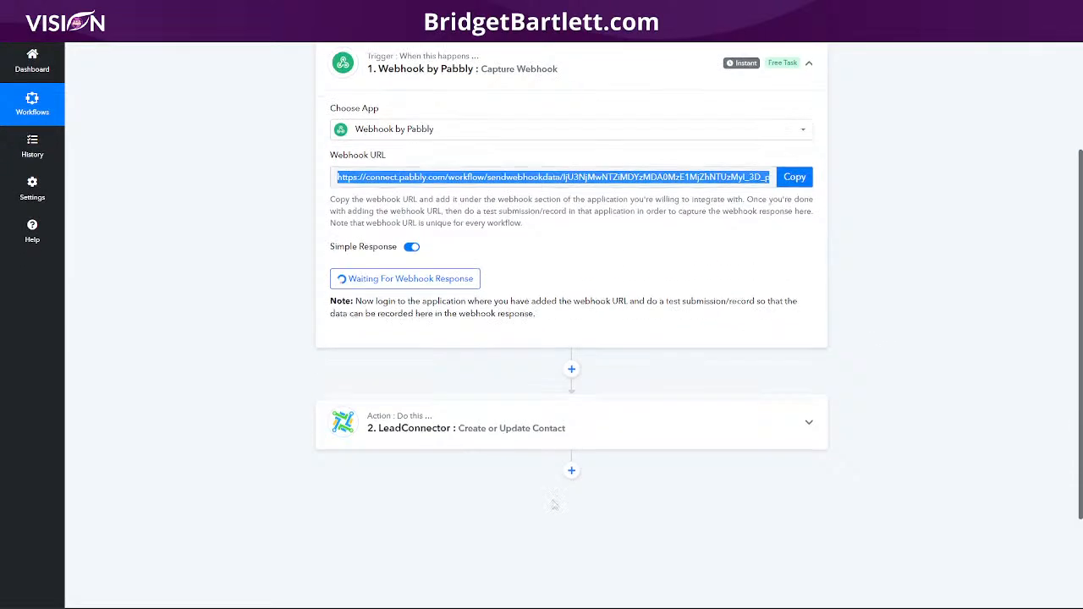
{"action": "left_click", "coordinate": [534, 430]}
{"action": "scroll", "coordinate": [840, 448], "scroll_direction": "down", "scroll_amount": 1}
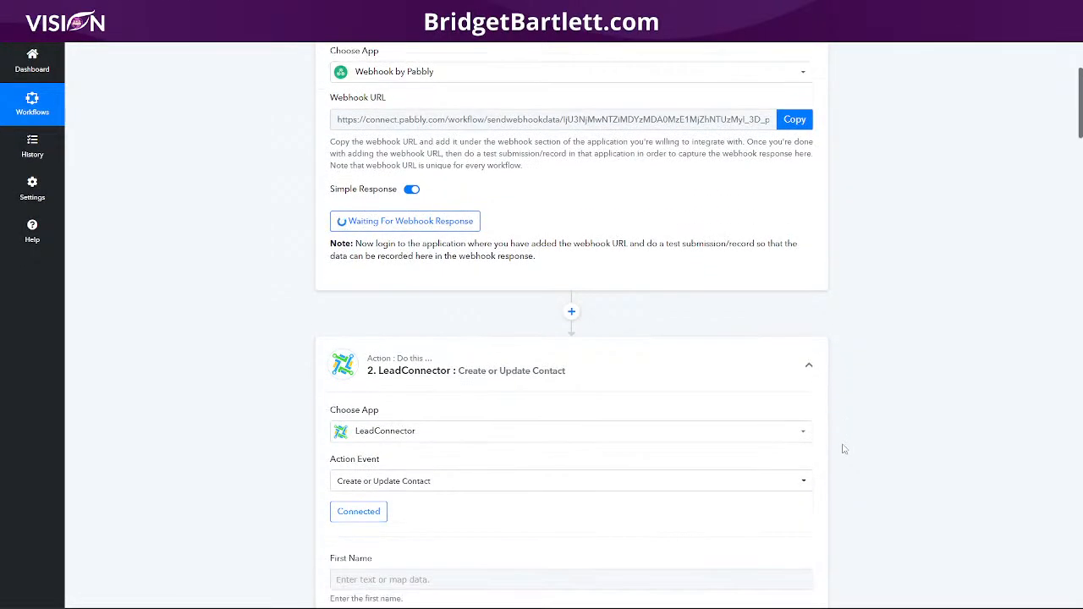
{"action": "scroll", "coordinate": [843, 449], "scroll_direction": "up", "scroll_amount": 3}
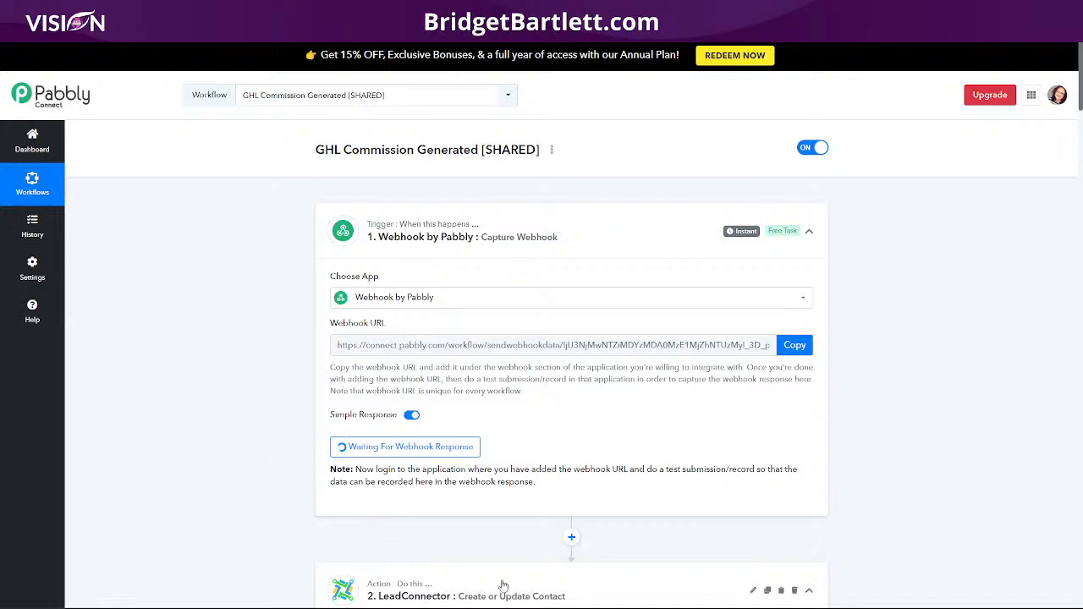
{"action": "scroll", "coordinate": [964, 489], "scroll_direction": "down", "scroll_amount": 5}
{"action": "scroll", "coordinate": [949, 472], "scroll_direction": "down", "scroll_amount": 7}
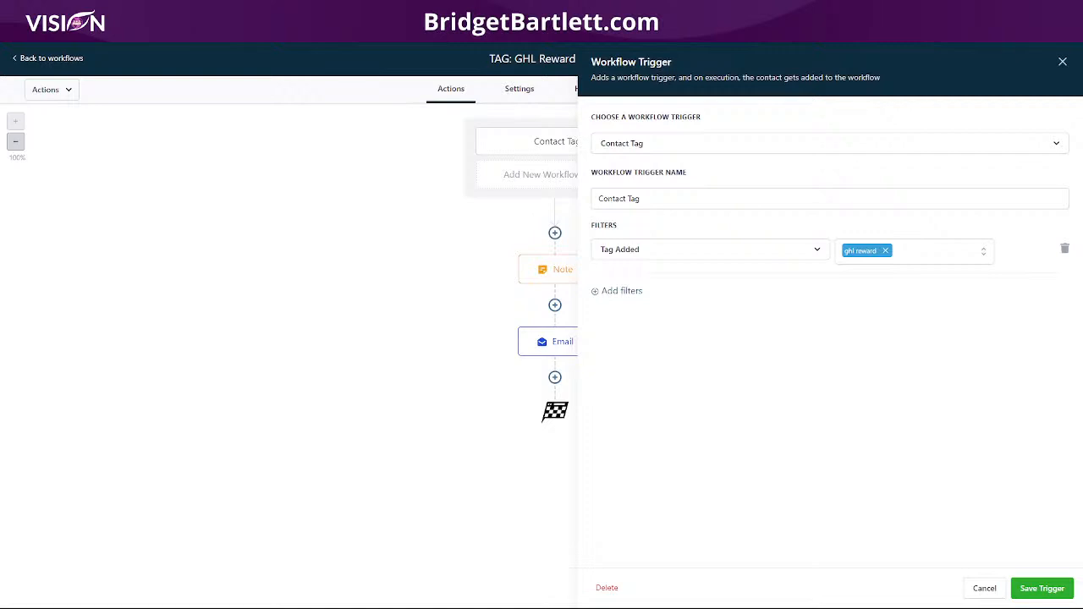
Step: Review the Note action's commission text and its Right now date custom values, and save the action
{"action": "left_click", "coordinate": [1062, 62]}
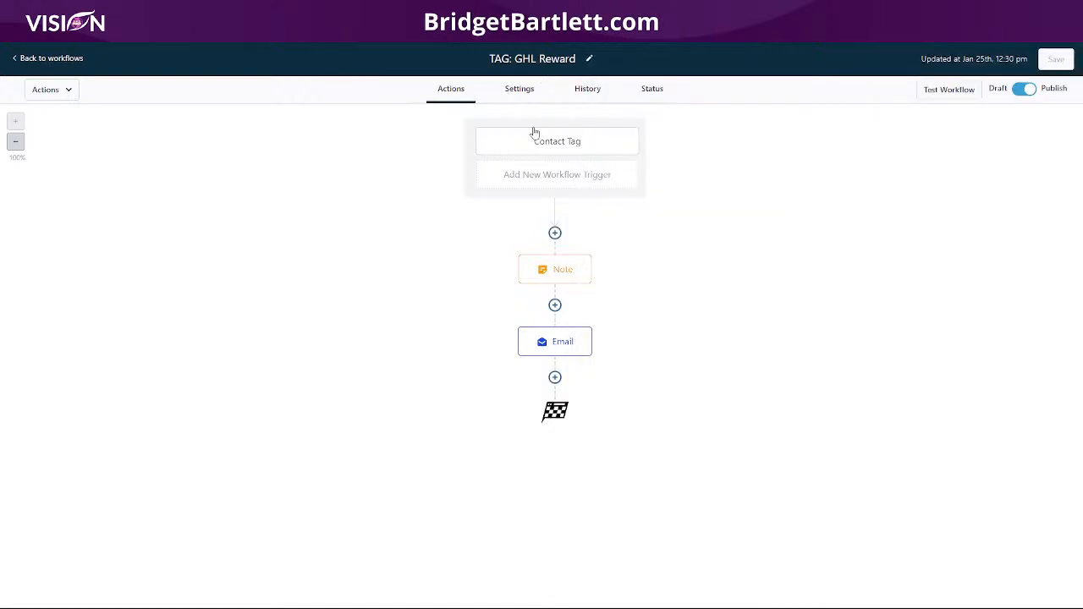
{"action": "left_click", "coordinate": [551, 277]}
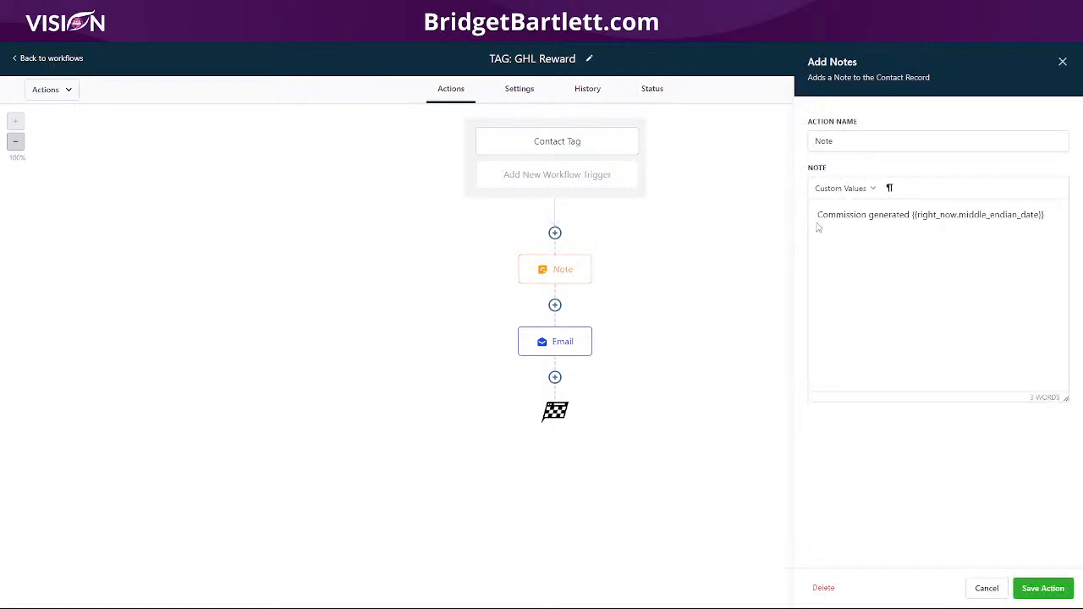
{"action": "left_click_drag", "start_coordinate": [818, 214], "coordinate": [1058, 210]}
{"action": "left_click", "coordinate": [862, 192]}
{"action": "mouse_move", "coordinate": [859, 214]}
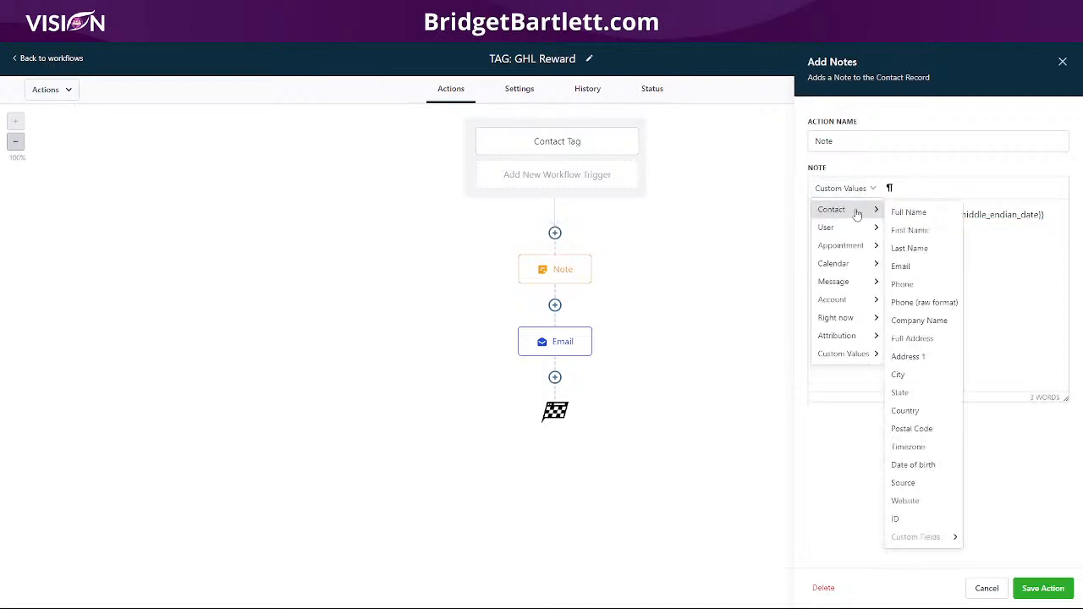
{"action": "mouse_move", "coordinate": [850, 317]}
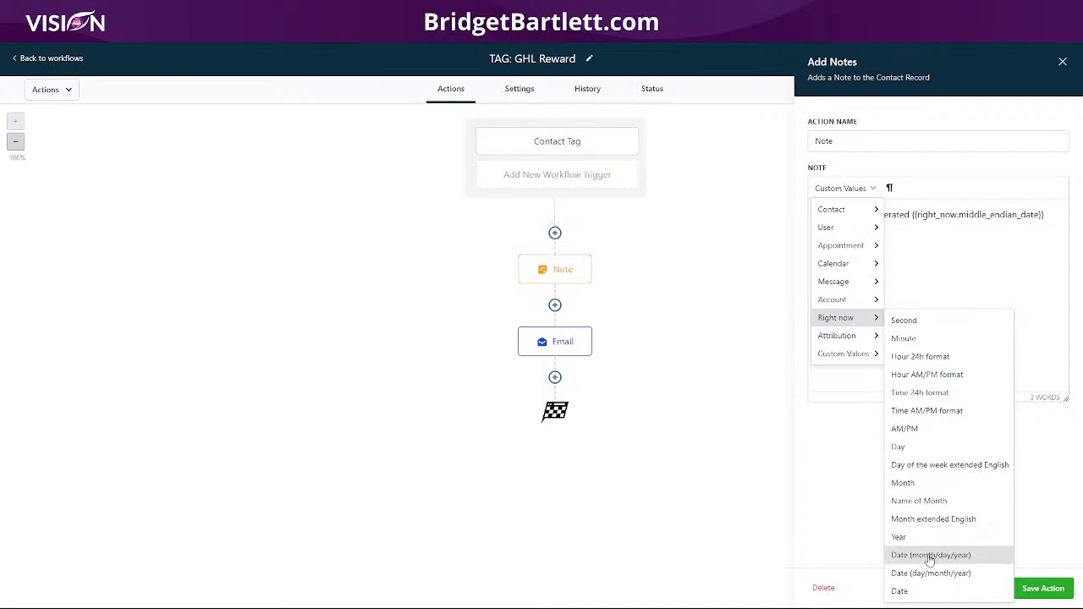
{"action": "left_click", "coordinate": [935, 268]}
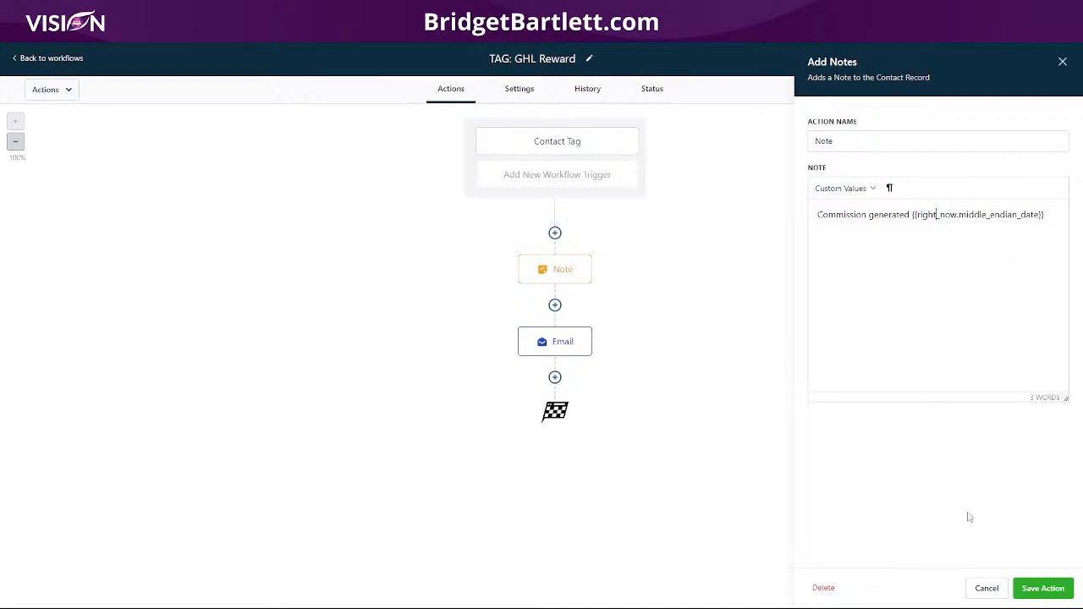
{"action": "left_click", "coordinate": [1040, 589]}
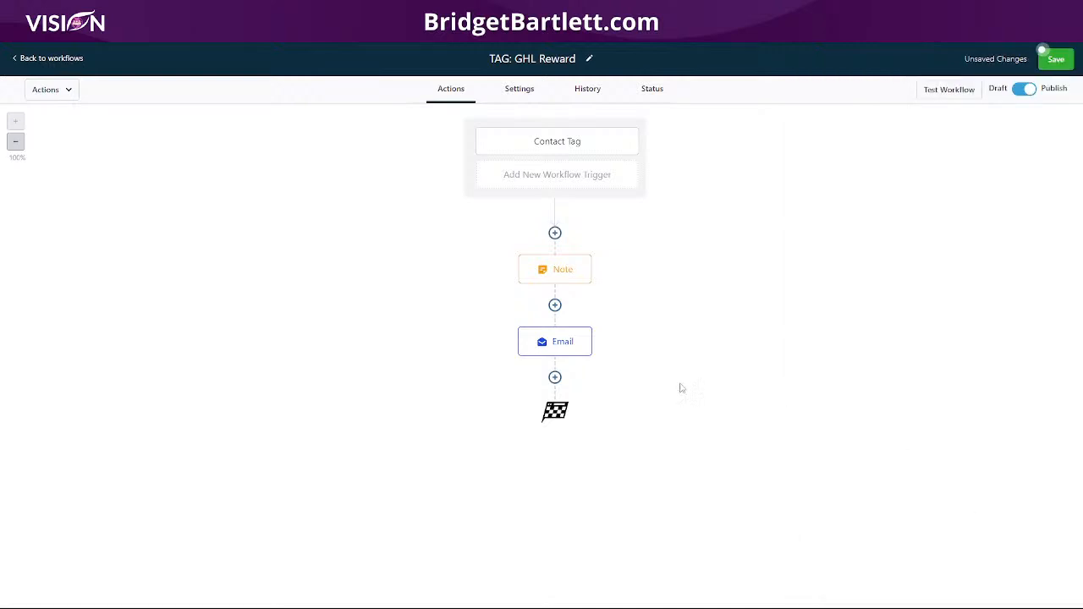
Step: Review the Email action's subject and message, save it, and save the TAG: GHL Reward workflow before returning to the workflow list
{"action": "left_click", "coordinate": [551, 347]}
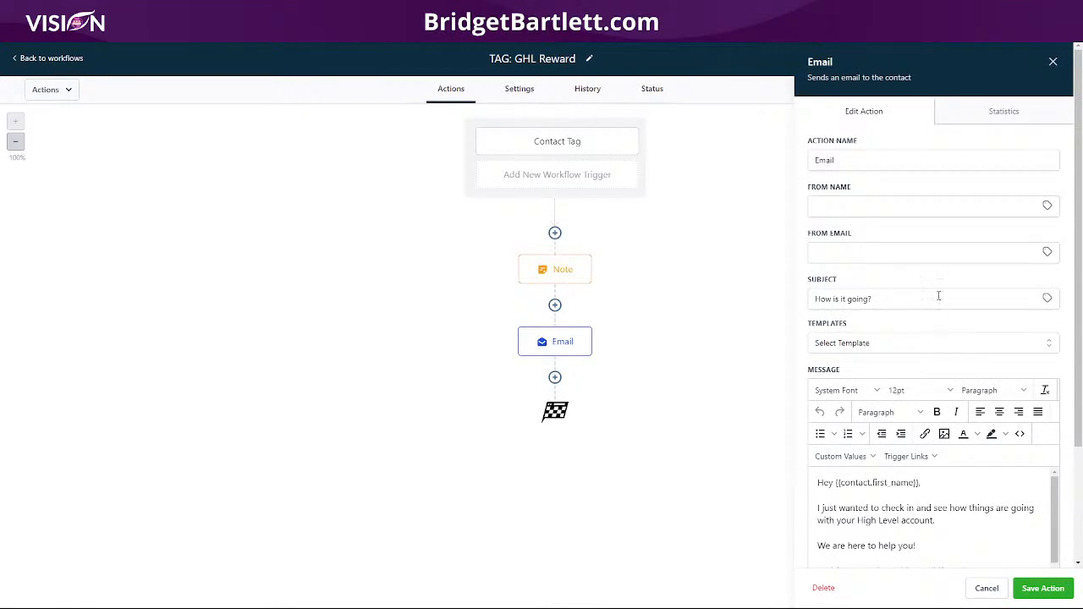
{"action": "scroll", "coordinate": [938, 295], "scroll_direction": "down", "scroll_amount": 3}
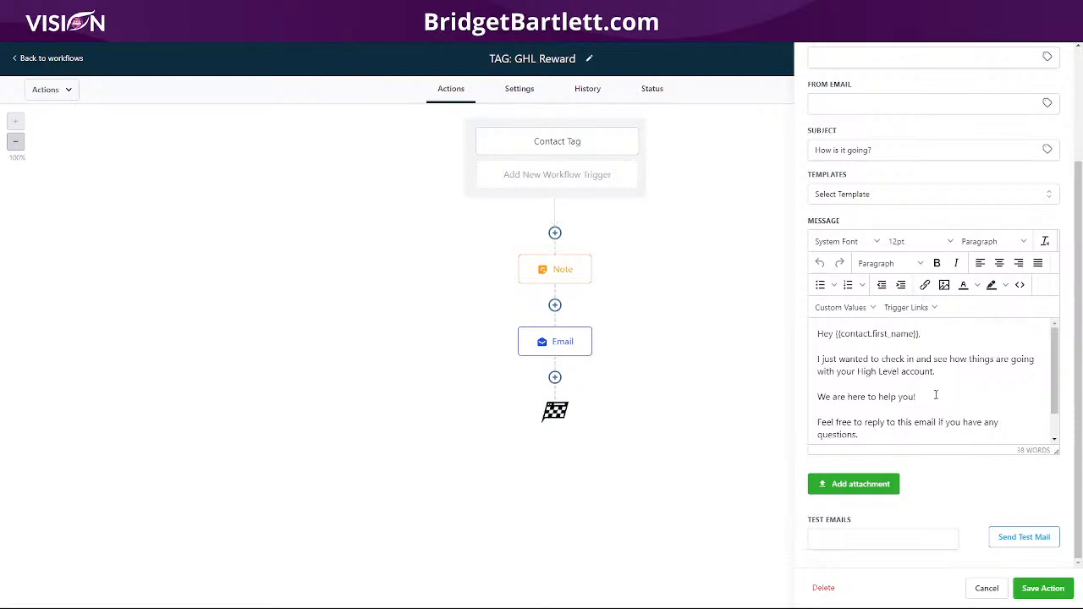
{"action": "scroll", "coordinate": [935, 395], "scroll_direction": "down", "scroll_amount": 1}
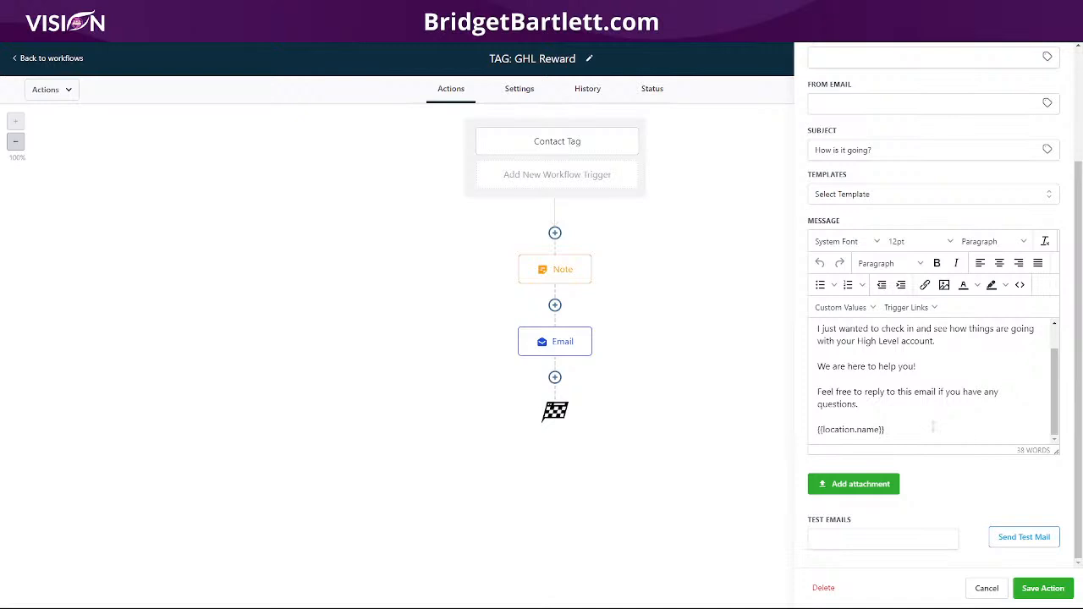
{"action": "left_click", "coordinate": [1039, 589]}
{"action": "left_click", "coordinate": [1055, 61]}
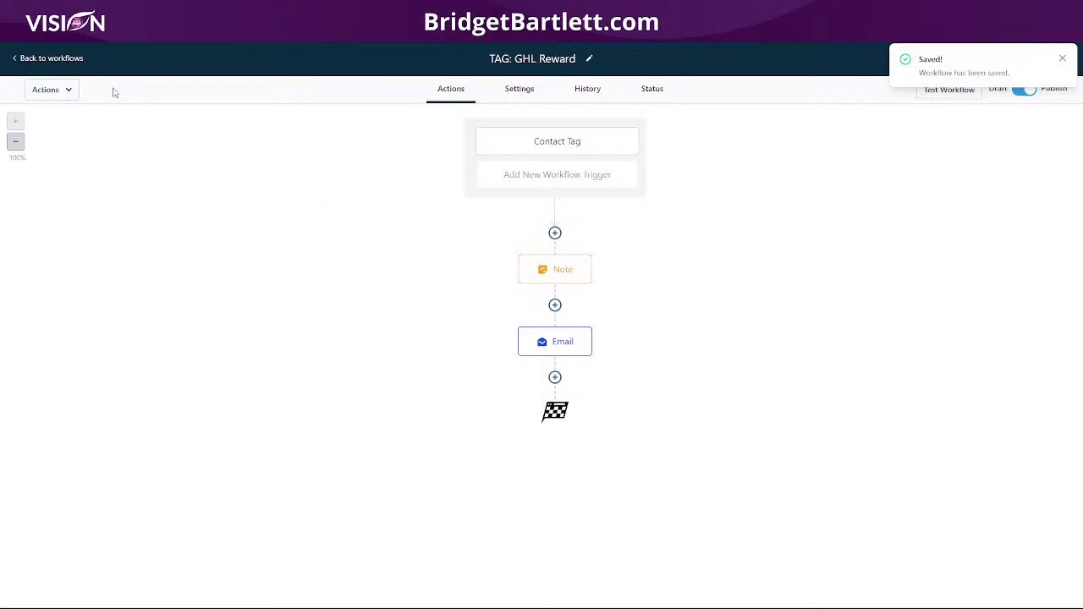
{"action": "left_click", "coordinate": [77, 59]}
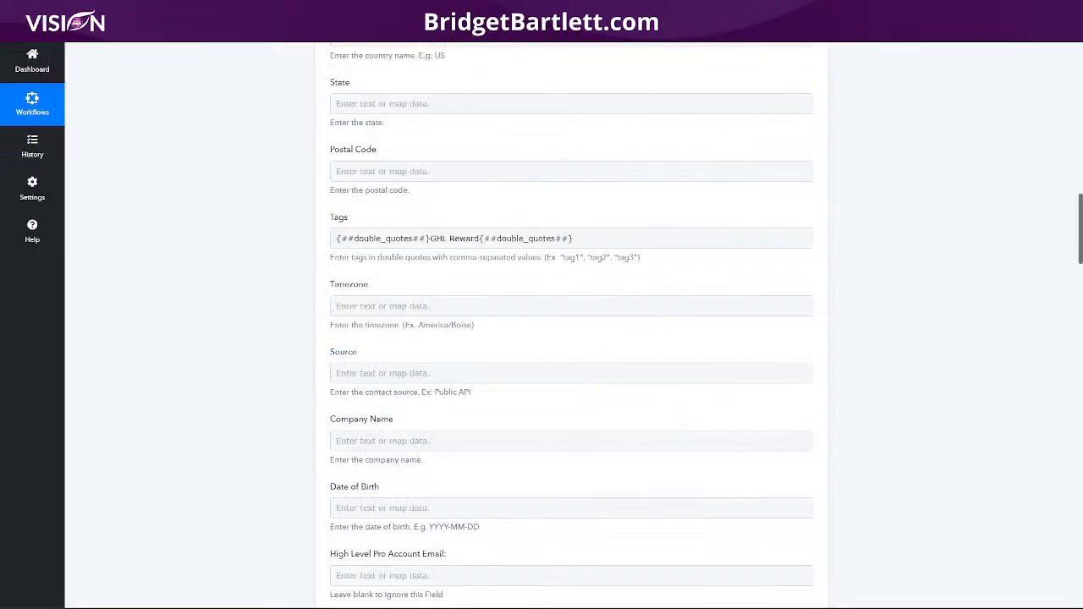
Step: Open the TAG: Canceled GHL workflow, and in Pabbly open GHL Account Canceled [SHARED] from the GHL Shared folder
{"action": "left_click", "coordinate": [27, 77]}
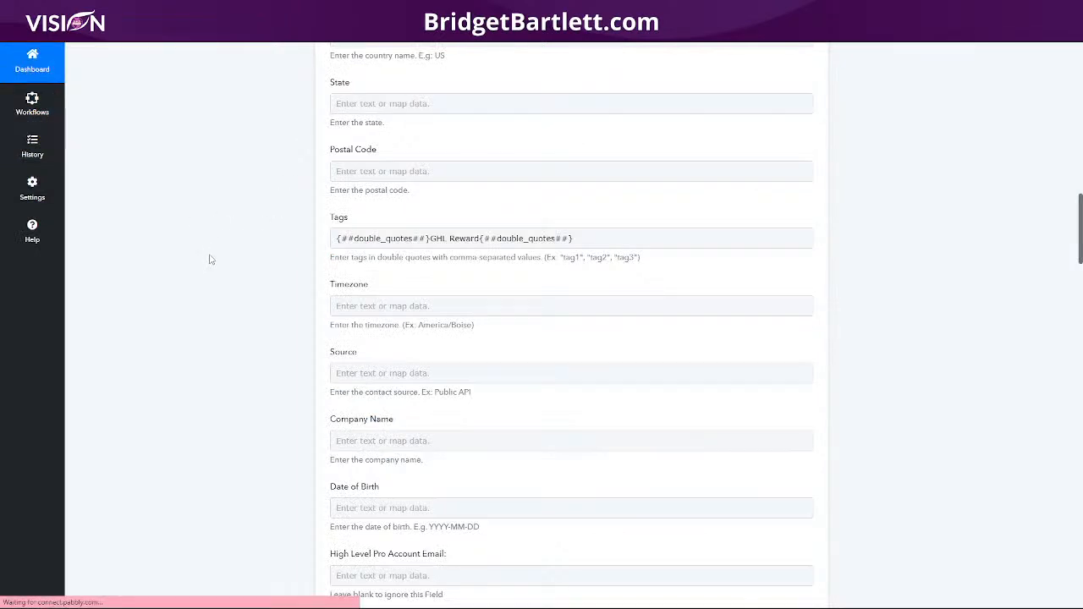
{"action": "left_click", "coordinate": [270, 394]}
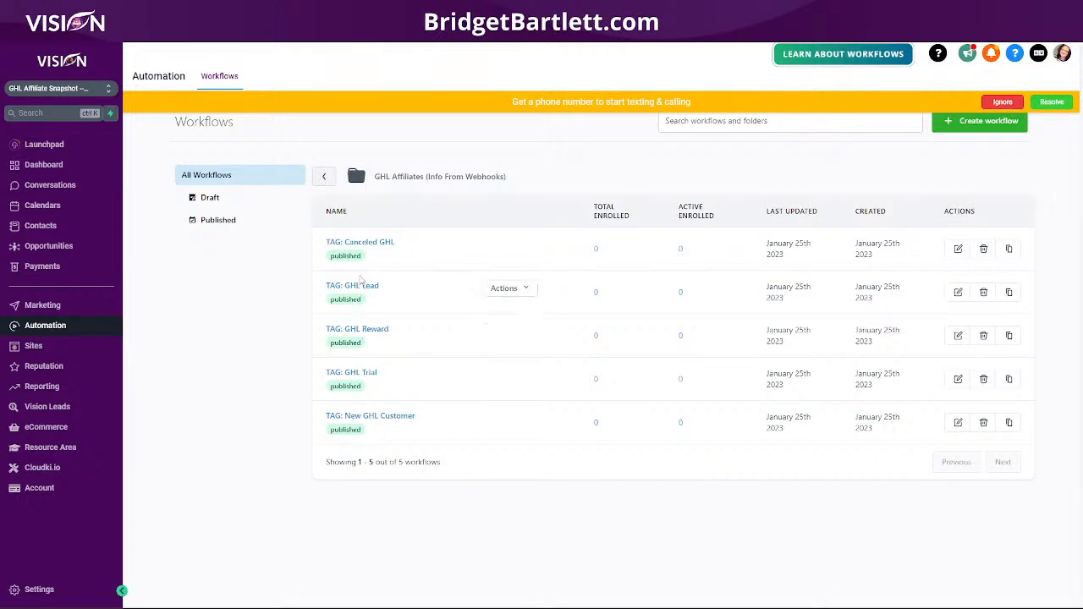
{"action": "left_click", "coordinate": [365, 244]}
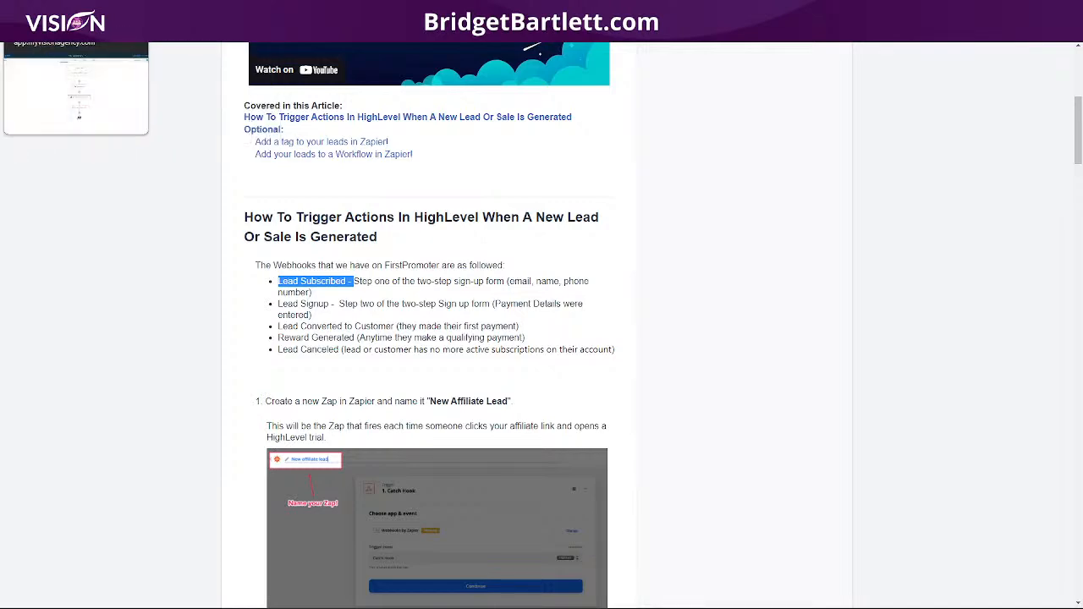
{"action": "left_click", "coordinate": [60, 10]}
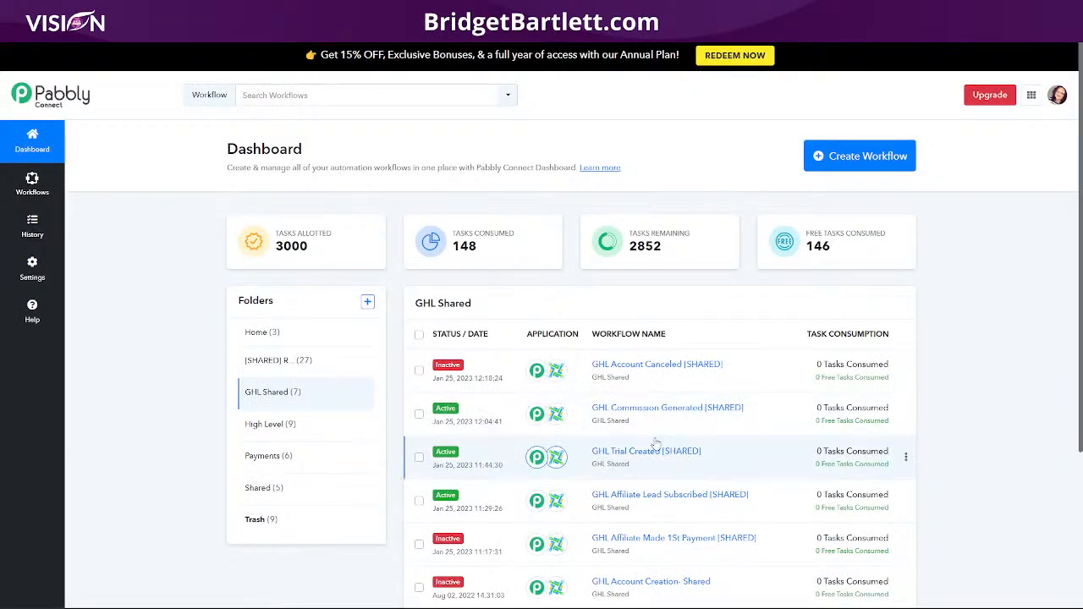
{"action": "scroll", "coordinate": [676, 440], "scroll_direction": "down", "scroll_amount": 2}
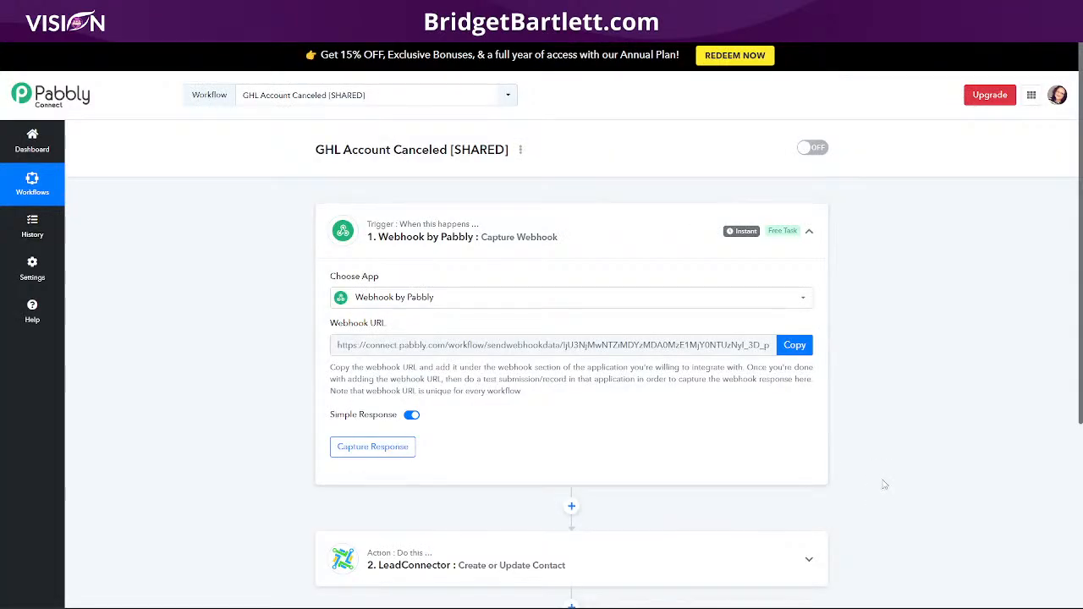
{"action": "scroll", "coordinate": [882, 481], "scroll_direction": "down", "scroll_amount": 2}
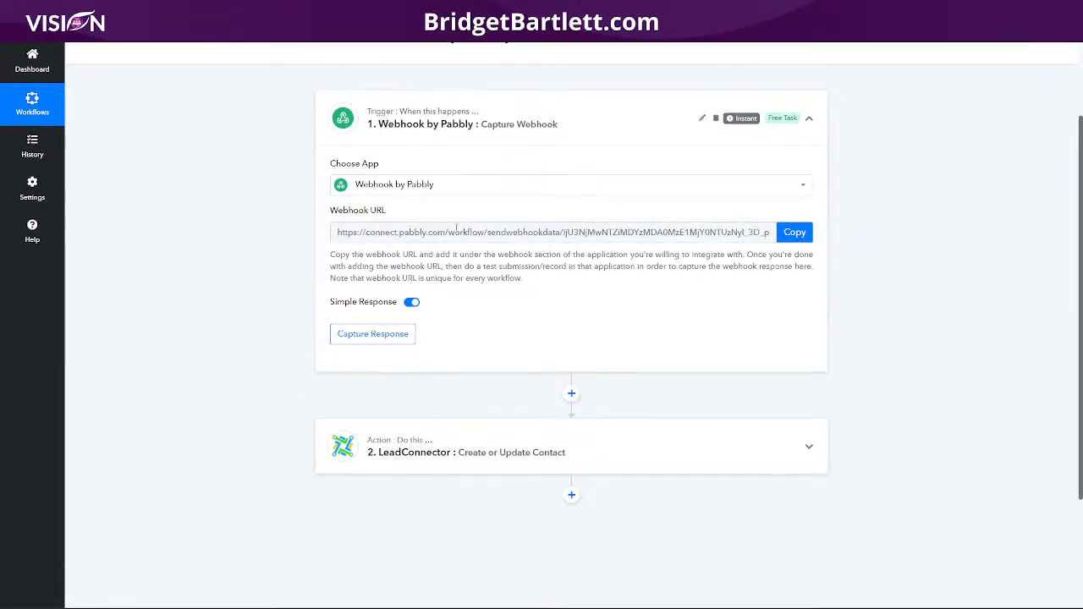
{"action": "scroll", "coordinate": [913, 317], "scroll_direction": "up", "scroll_amount": 2}
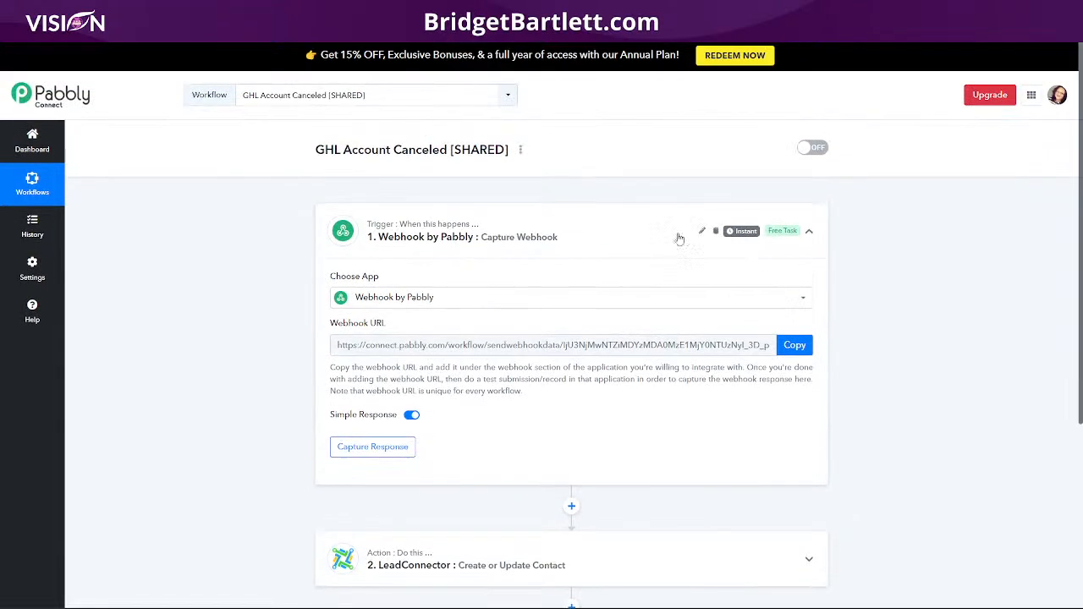
Step: Copy the webhook URL from the Webhook by Pabbly trigger of the GHL Account Canceled [SHARED] workflow
{"action": "left_click_drag", "start_coordinate": [315, 150], "coordinate": [448, 149]}
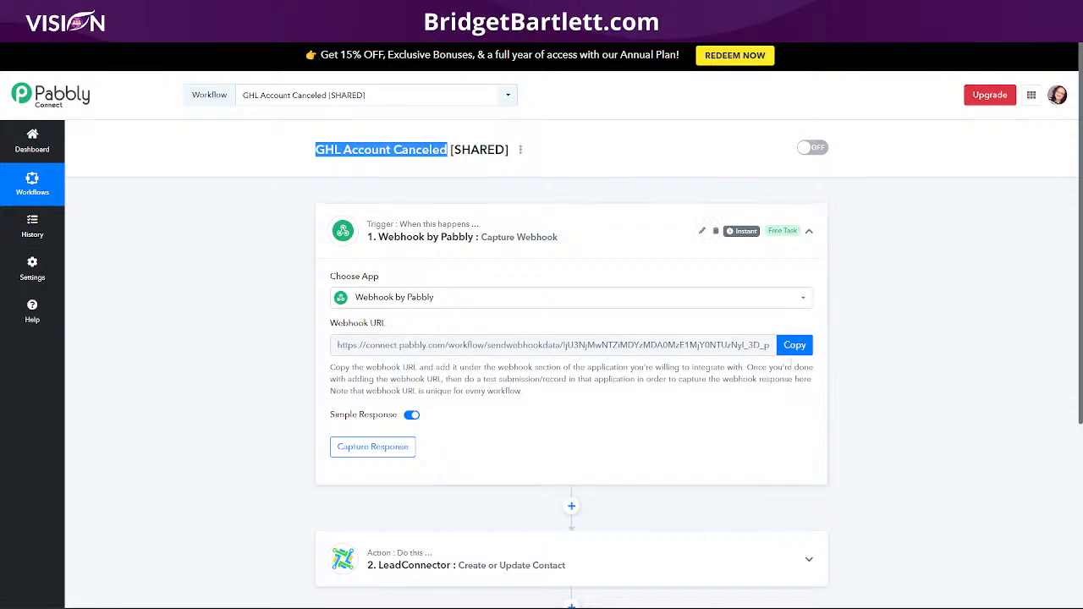
{"action": "left_click", "coordinate": [793, 346]}
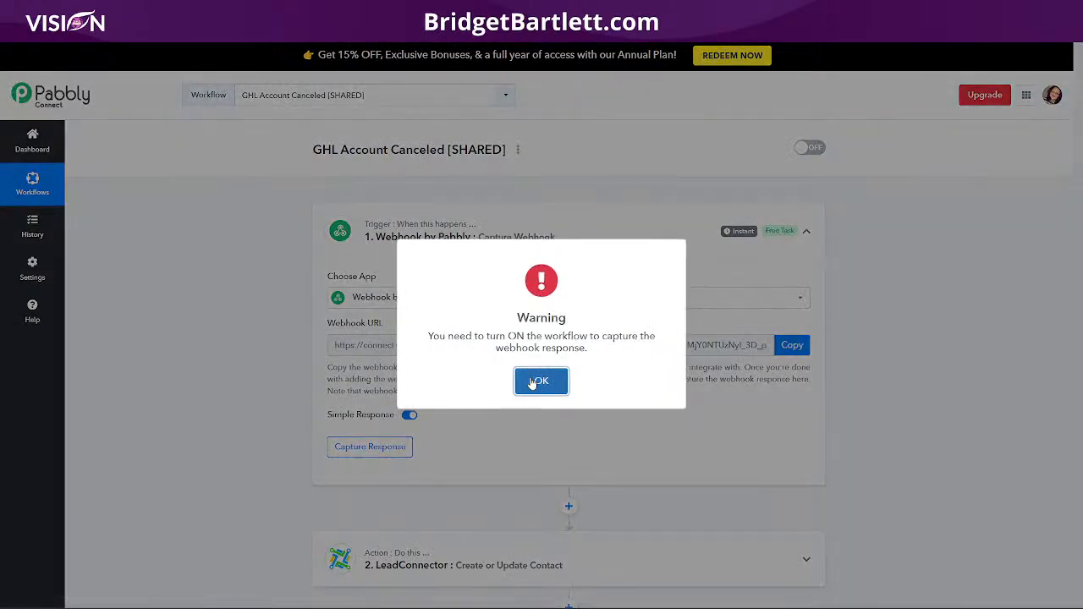
{"action": "left_click", "coordinate": [534, 383]}
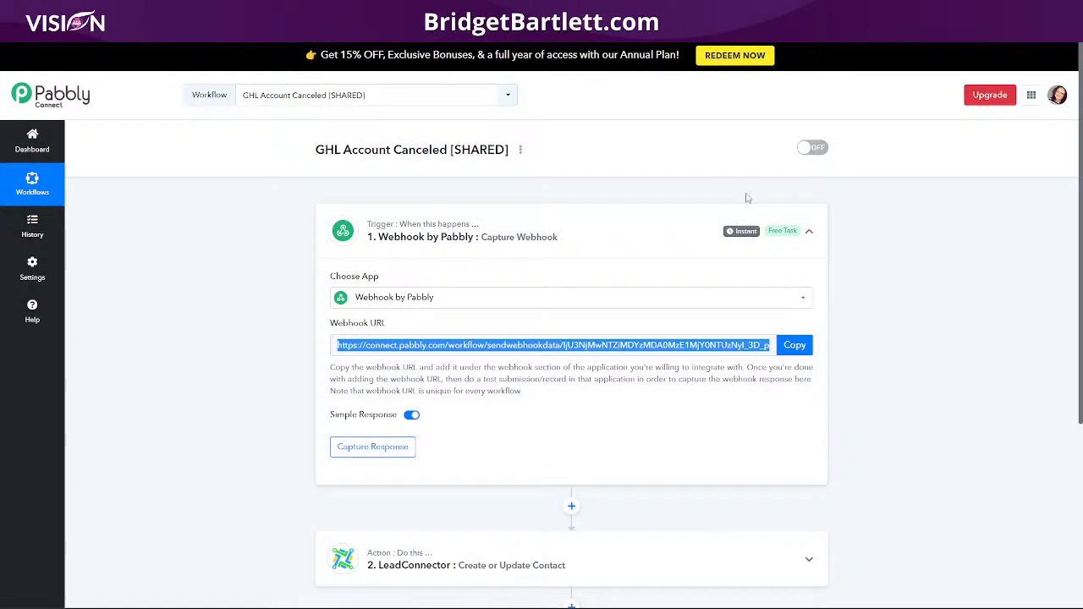
Step: Turn on the GHL Account Canceled [SHARED] workflow and start capturing its webhook response
{"action": "left_click", "coordinate": [812, 147]}
{"action": "left_click", "coordinate": [539, 393]}
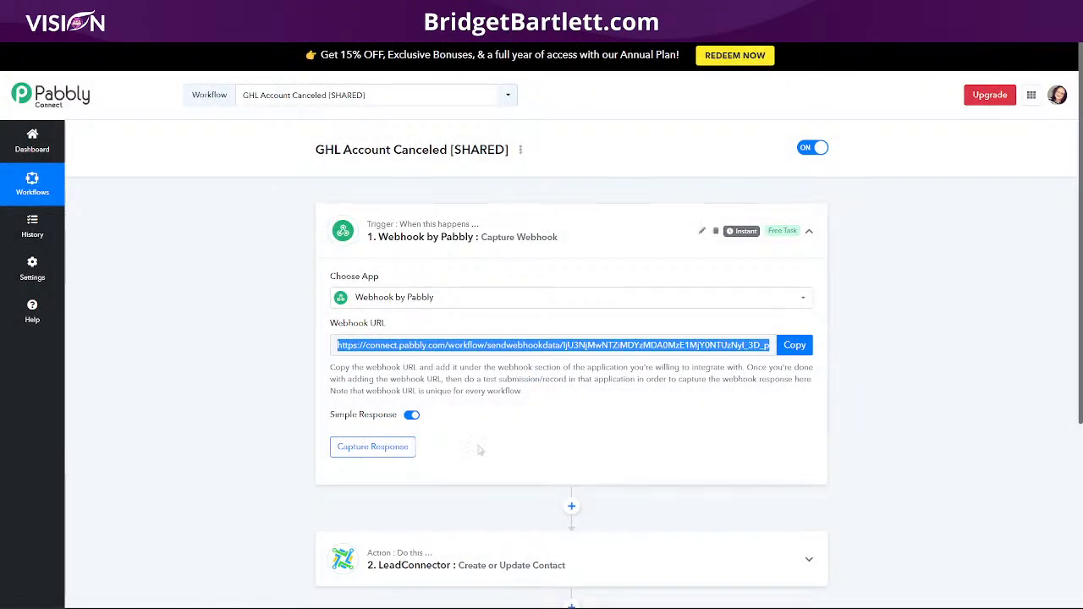
{"action": "left_click", "coordinate": [369, 446]}
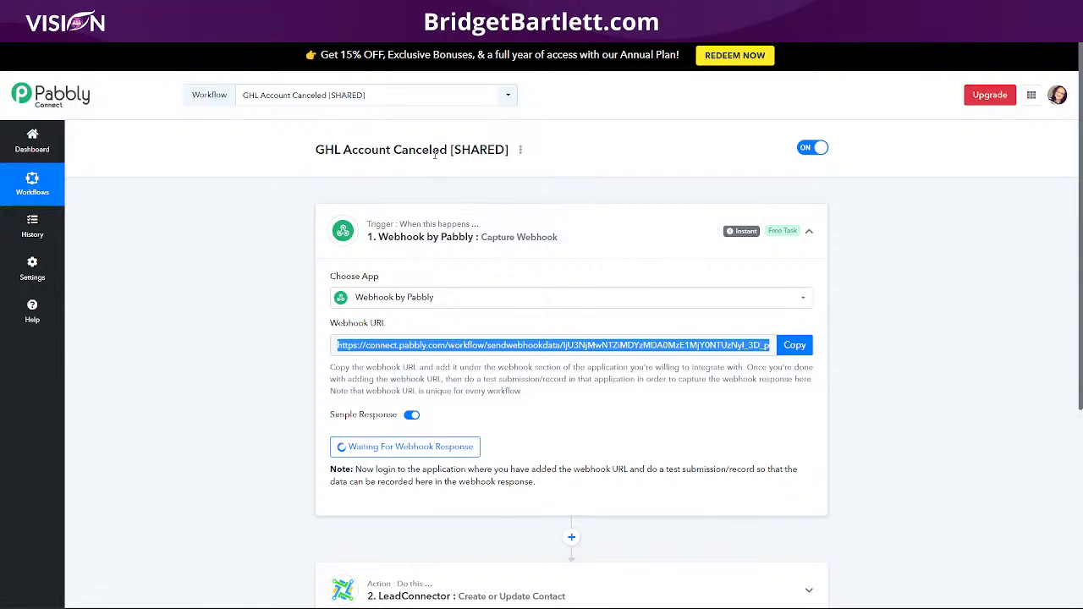
{"action": "left_click_drag", "start_coordinate": [445, 151], "coordinate": [312, 155]}
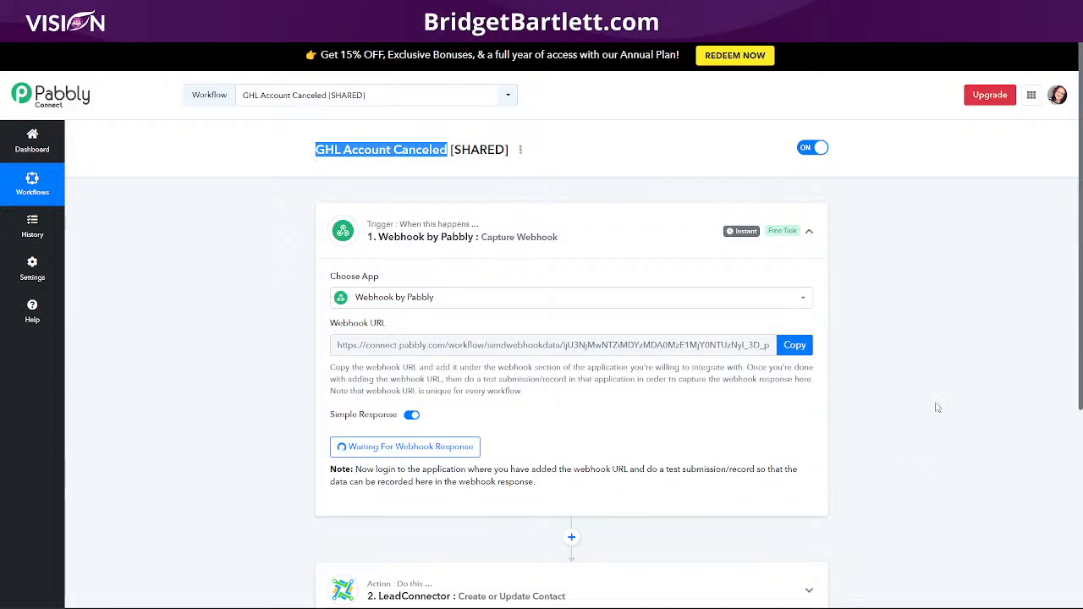
Step: Expand the LeadConnector Create or Update Contact action and review its contact fields and the tag in the Tags field
{"action": "scroll", "coordinate": [909, 476], "scroll_direction": "down", "scroll_amount": 2}
{"action": "scroll", "coordinate": [868, 437], "scroll_direction": "up", "scroll_amount": 1}
{"action": "left_click", "coordinate": [616, 536]}
{"action": "scroll", "coordinate": [887, 491], "scroll_direction": "down", "scroll_amount": 5}
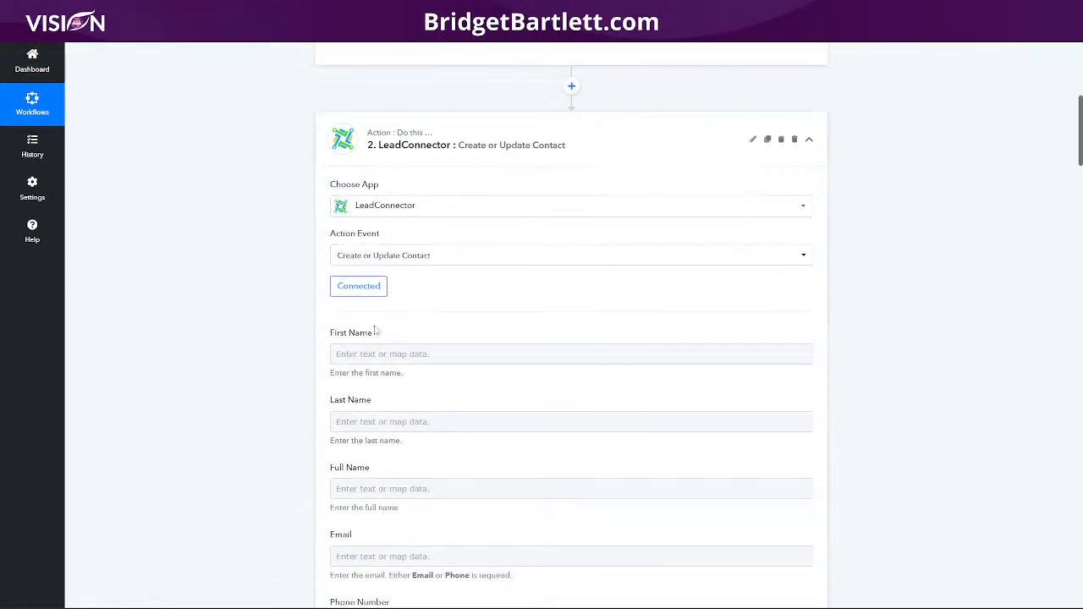
{"action": "scroll", "coordinate": [589, 431], "scroll_direction": "down", "scroll_amount": 7}
{"action": "scroll", "coordinate": [442, 212], "scroll_direction": "up", "scroll_amount": 4}
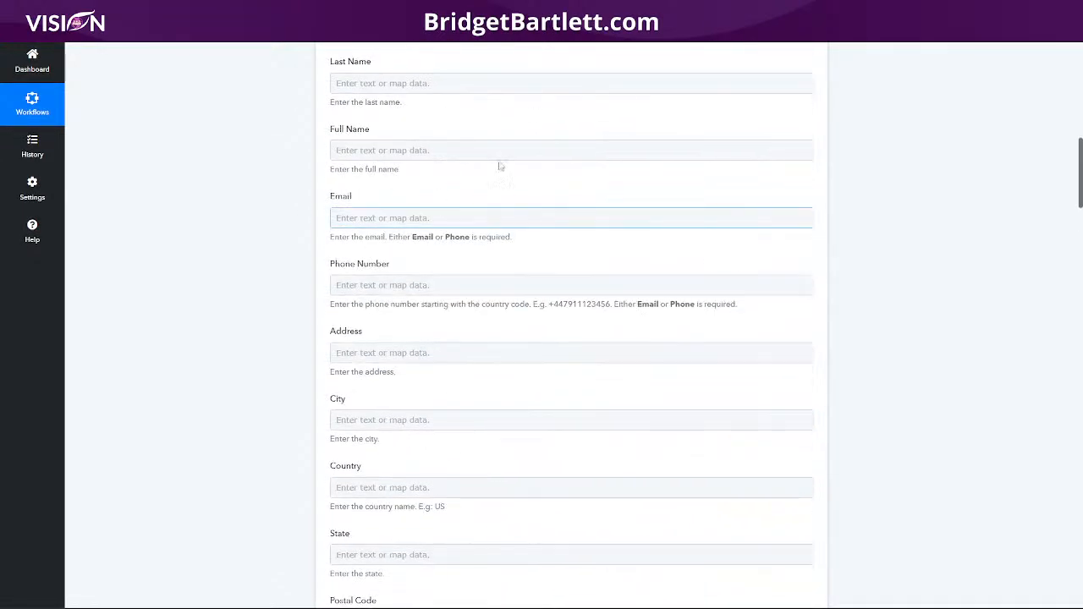
{"action": "scroll", "coordinate": [530, 393], "scroll_direction": "down", "scroll_amount": 5}
{"action": "left_click", "coordinate": [470, 237]}
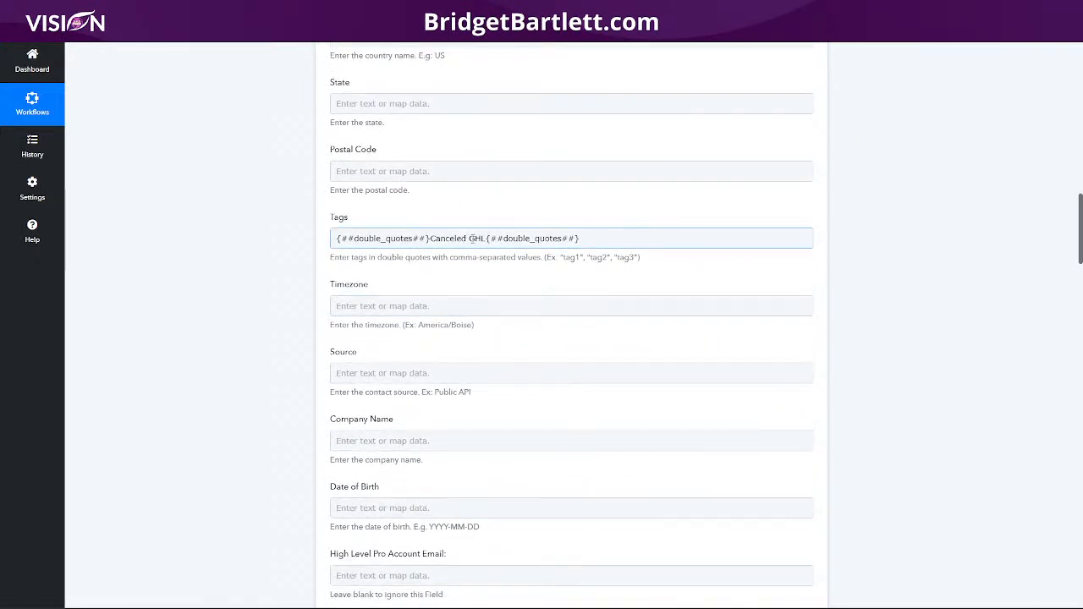
{"action": "left_click_drag", "start_coordinate": [486, 238], "coordinate": [429, 239]}
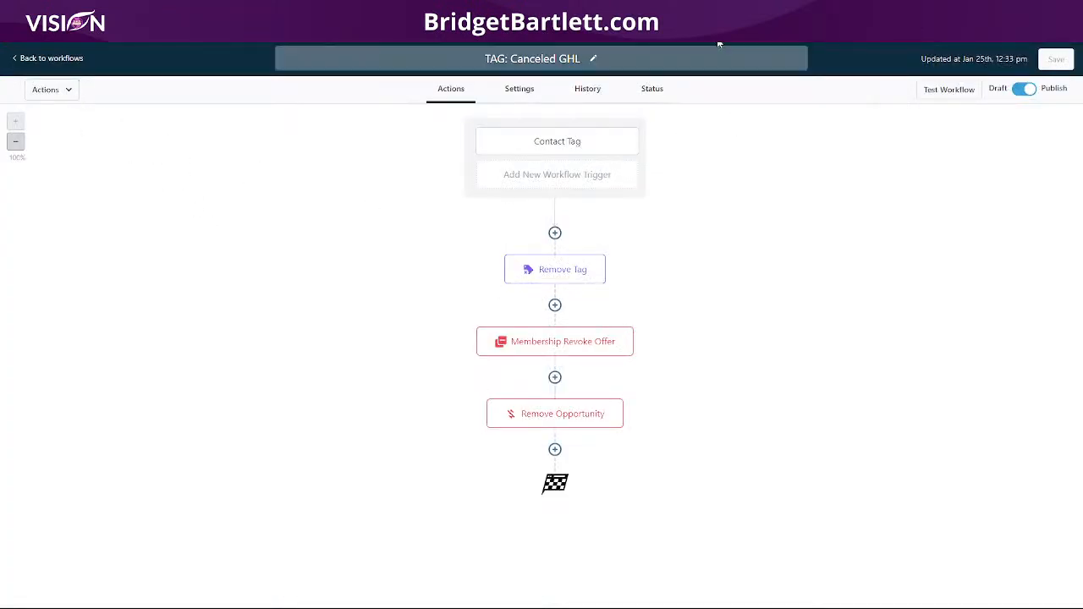
Step: Review and save the Contact Tag trigger and the Remove Tag action in the TAG: Canceled GHL workflow
{"action": "left_click", "coordinate": [542, 150]}
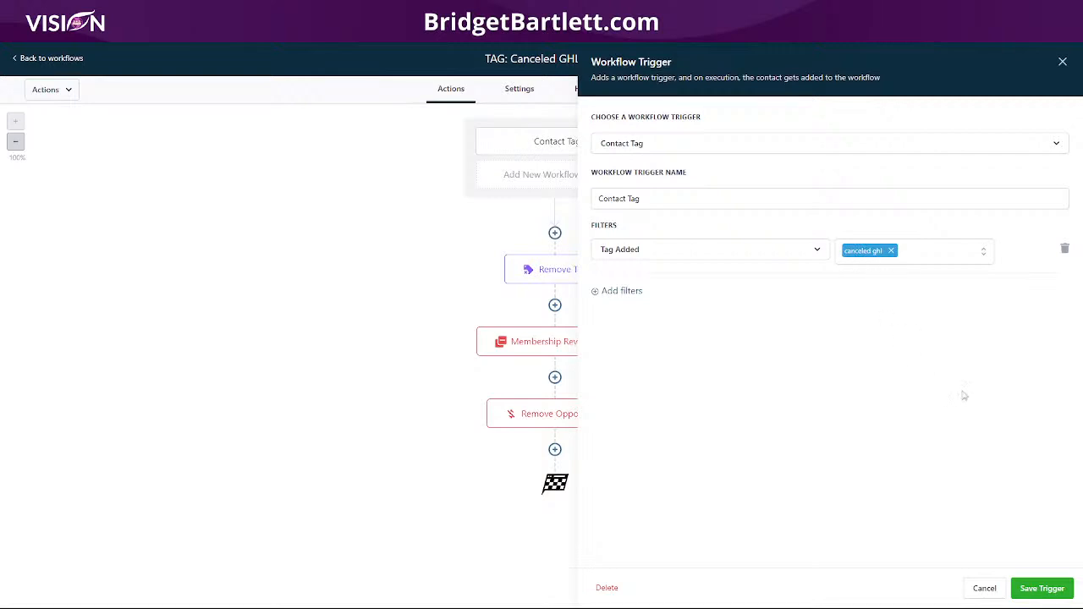
{"action": "left_click", "coordinate": [1034, 587]}
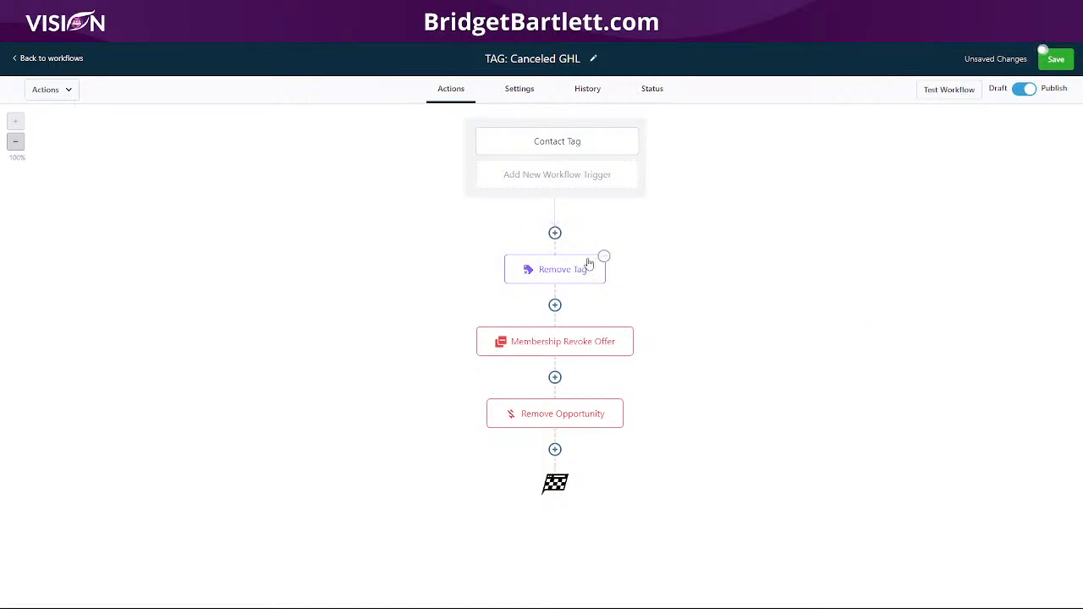
{"action": "left_click", "coordinate": [555, 270]}
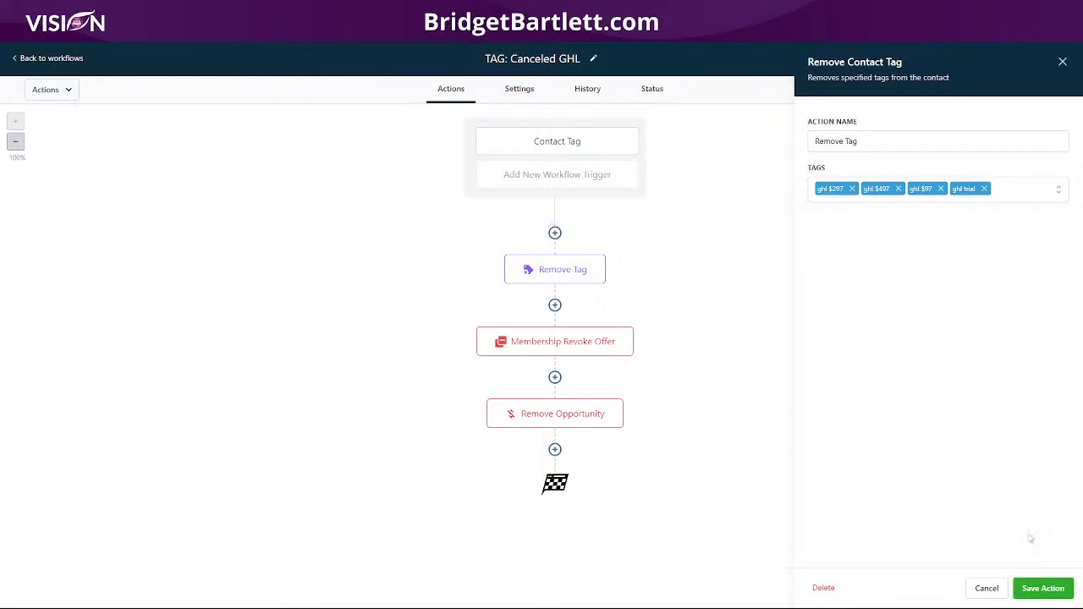
{"action": "left_click", "coordinate": [1038, 587]}
Step: Review and save the Membership Revoke Offer and Remove Opportunity actions, then save TAG: Canceled GHL and return to the workflow list
{"action": "left_click", "coordinate": [526, 347]}
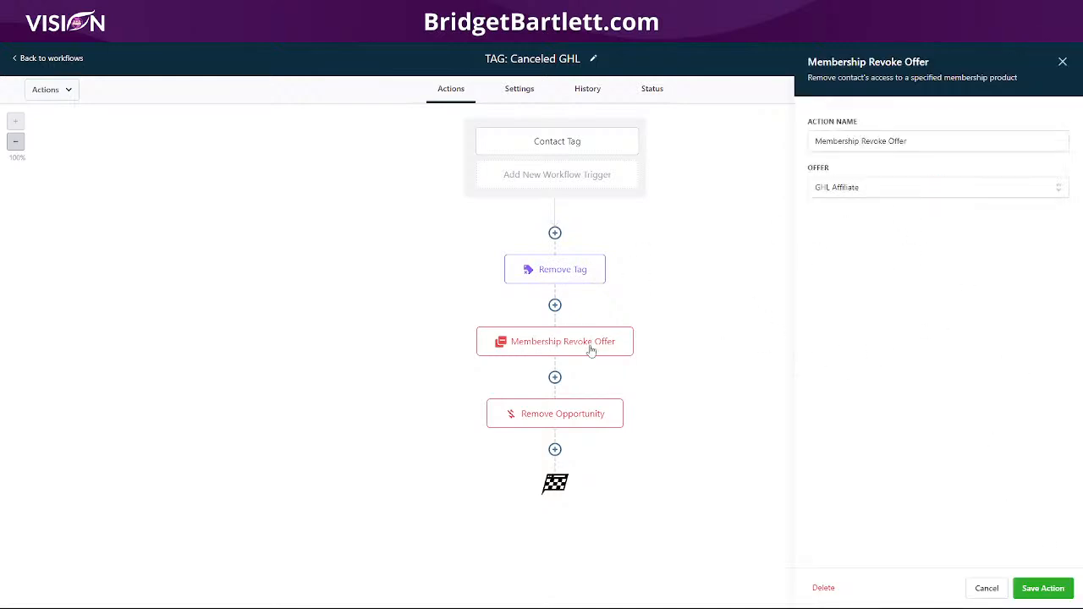
{"action": "left_click", "coordinate": [1039, 587]}
{"action": "left_click", "coordinate": [577, 416]}
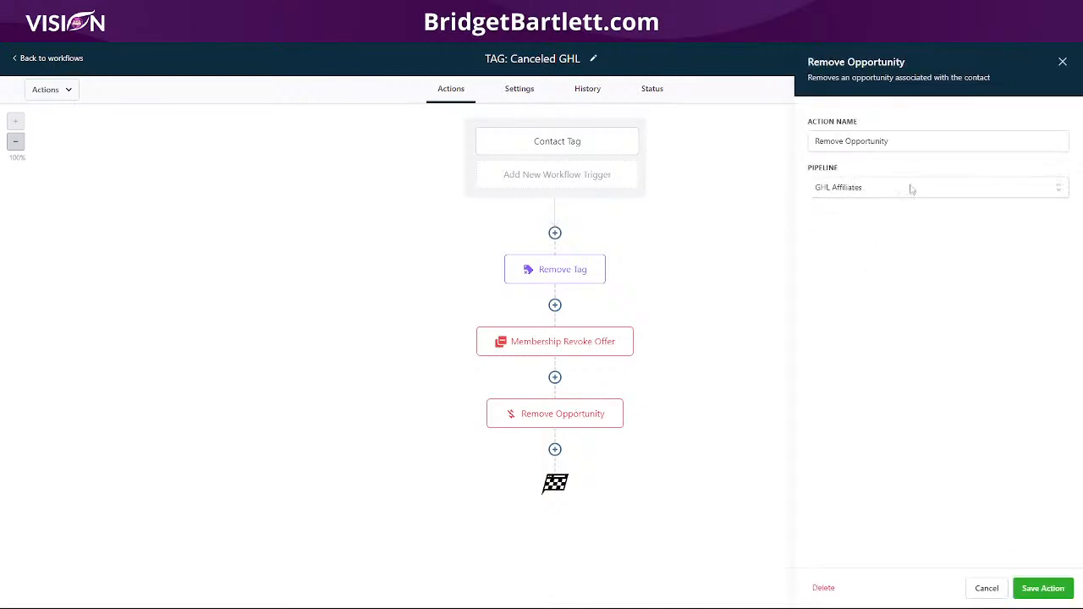
{"action": "left_click", "coordinate": [1043, 587]}
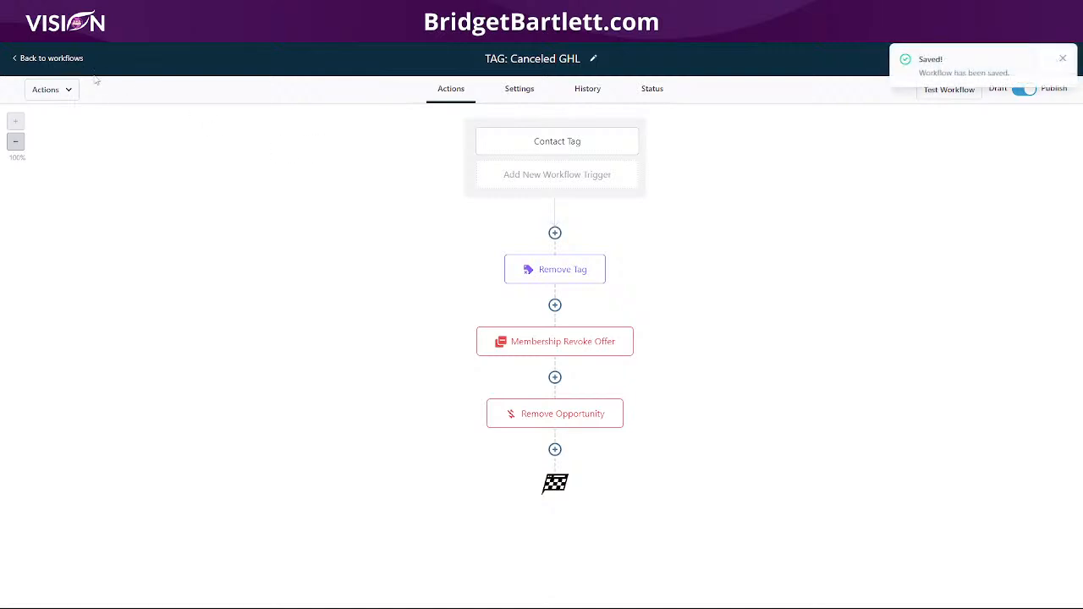
{"action": "left_click", "coordinate": [71, 60]}
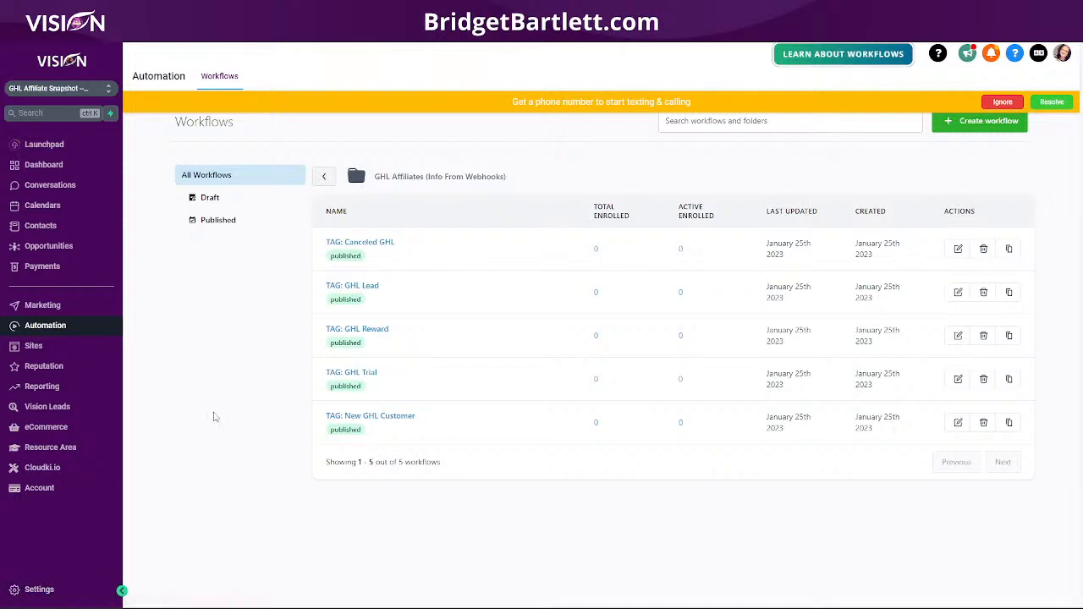
Step: Open the High Level Affiliate Link custom value in the settings, examine its value, and close it without saving
{"action": "left_click", "coordinate": [39, 589]}
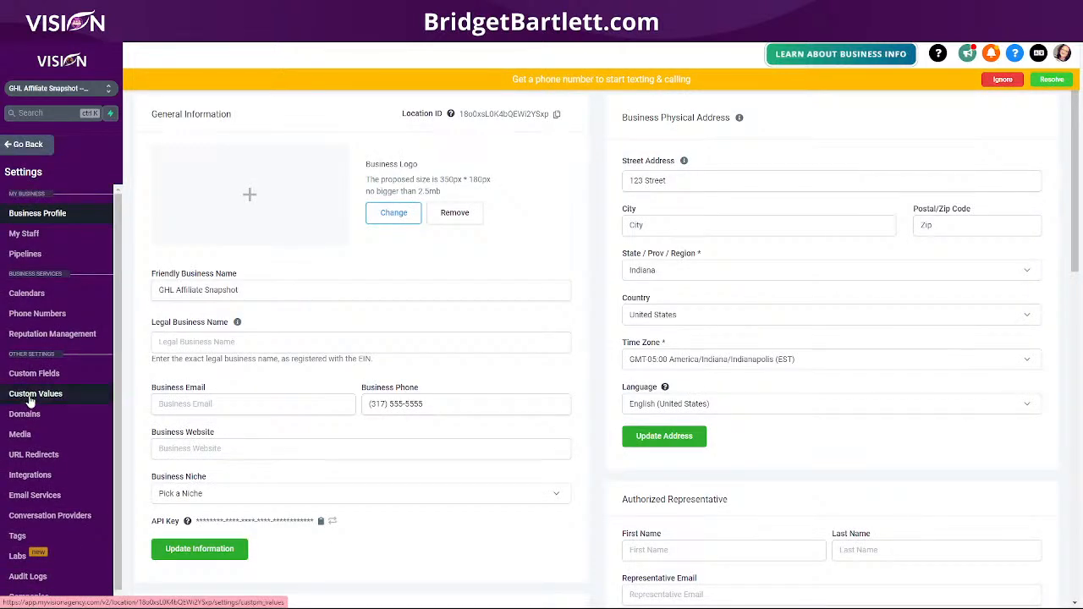
{"action": "left_click", "coordinate": [32, 396]}
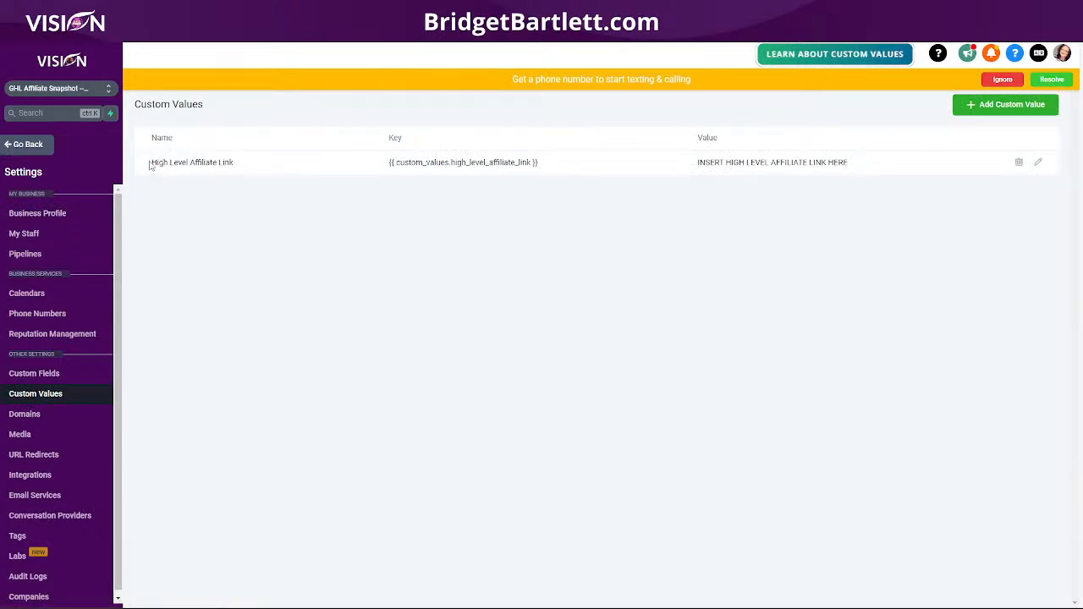
{"action": "left_click_drag", "start_coordinate": [150, 166], "coordinate": [250, 166]}
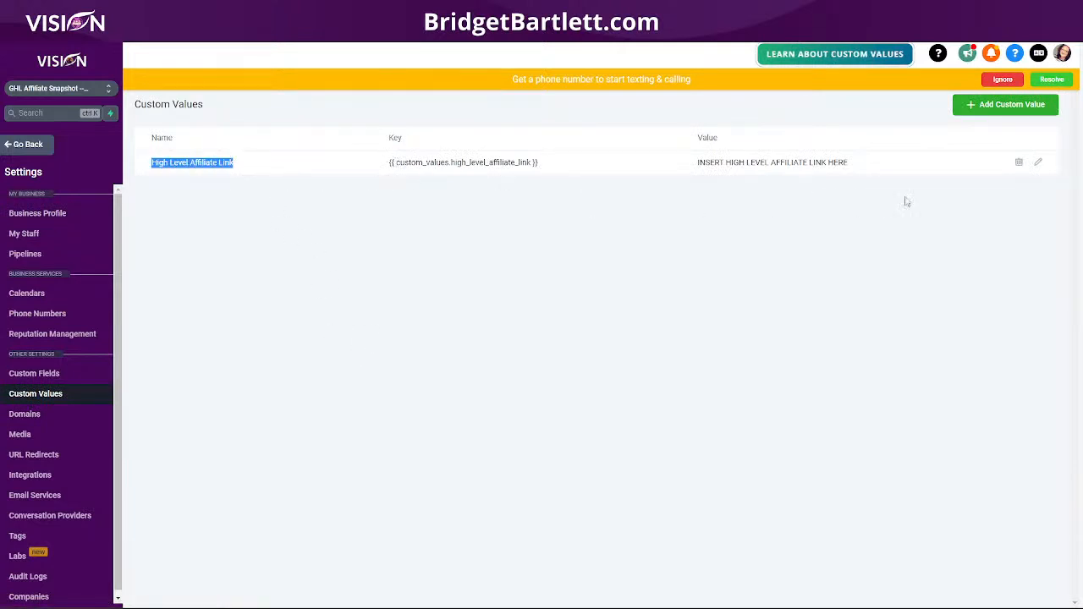
{"action": "left_click", "coordinate": [1039, 163]}
{"action": "left_click_drag", "start_coordinate": [568, 183], "coordinate": [357, 184]}
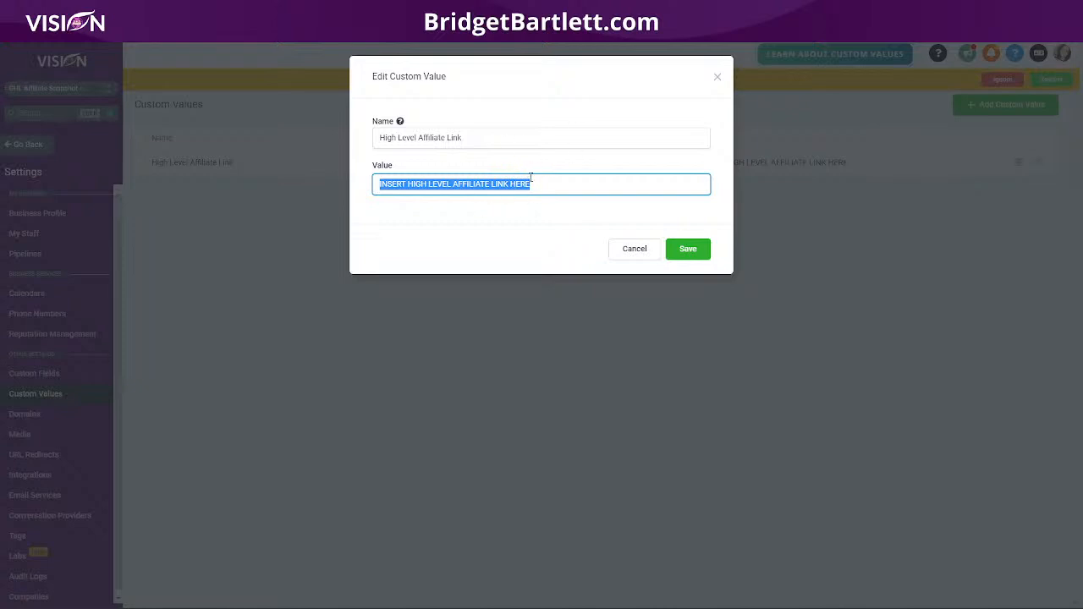
{"action": "left_click", "coordinate": [717, 78]}
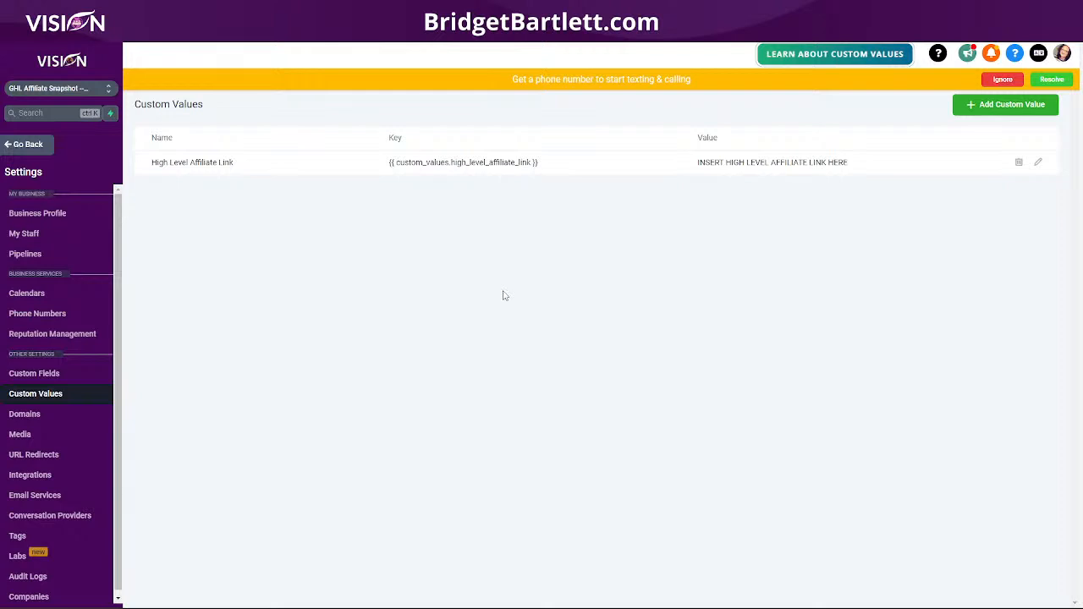
Step: Leave the settings, dismiss the phone number notice, and open the Get started- Affiliate membership product
{"action": "left_click", "coordinate": [36, 149]}
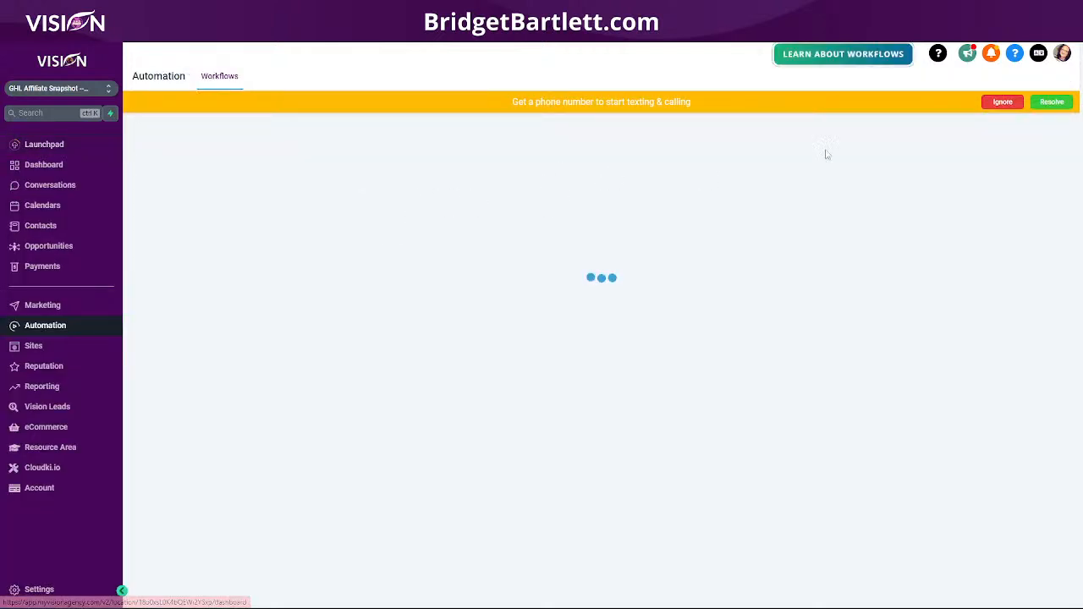
{"action": "left_click", "coordinate": [1001, 102]}
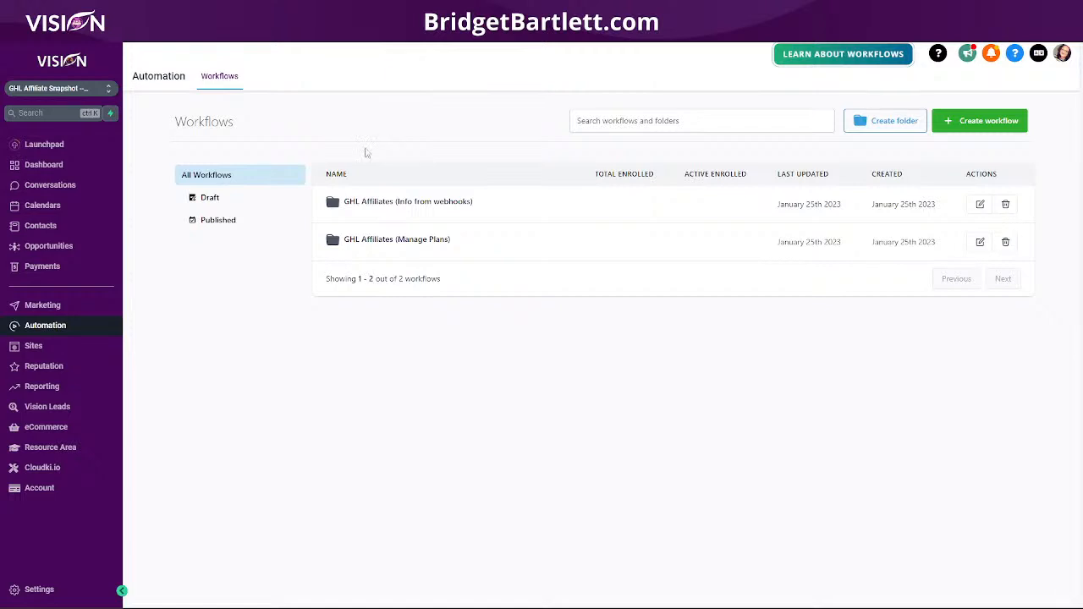
{"action": "left_click", "coordinate": [52, 345]}
{"action": "mouse_move", "coordinate": [406, 94]}
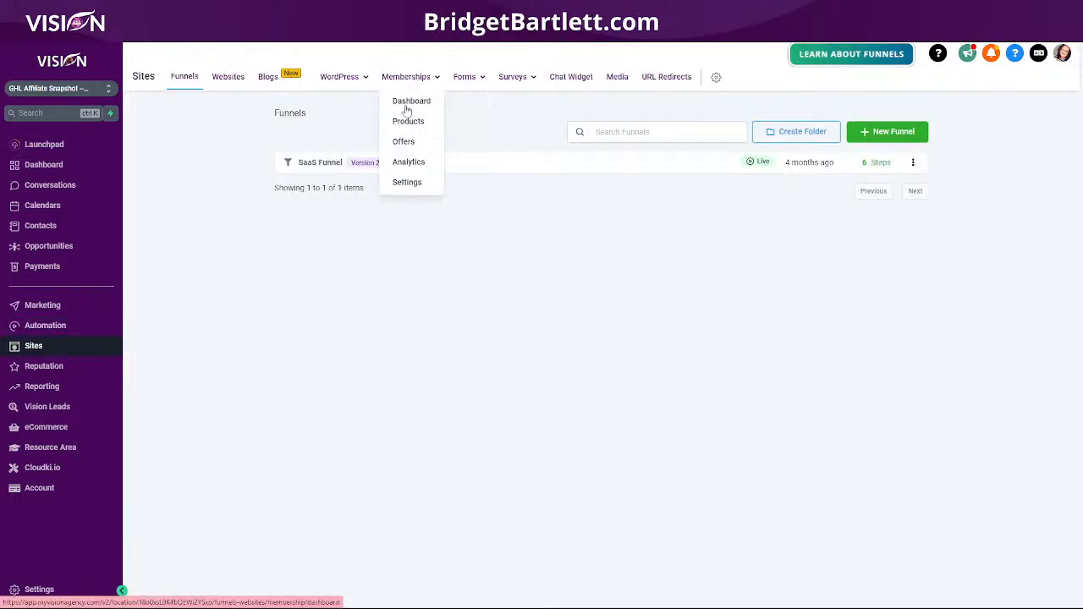
{"action": "left_click", "coordinate": [403, 121]}
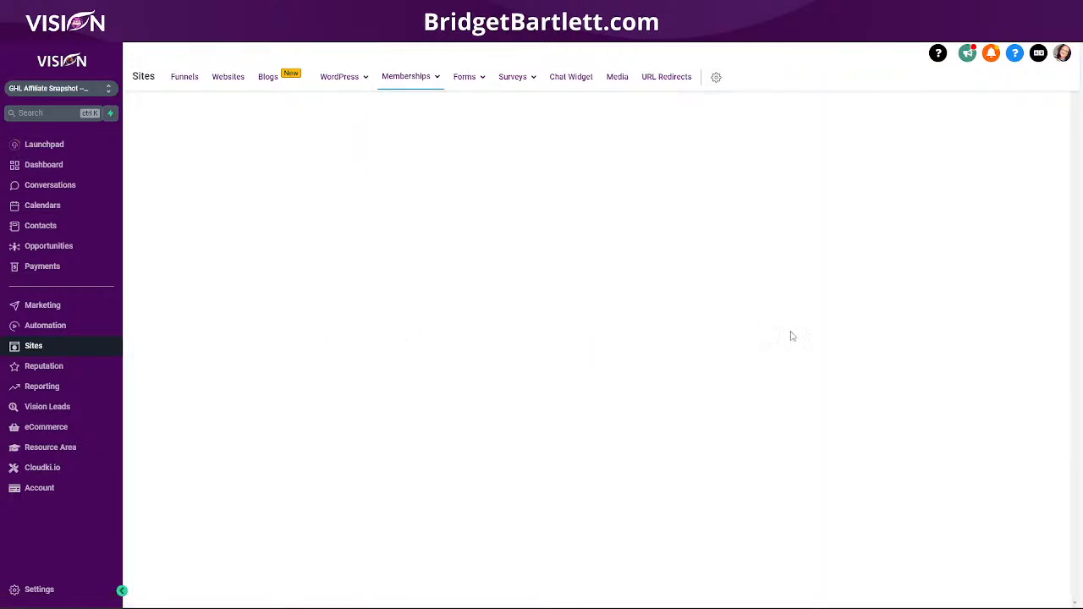
{"action": "left_click", "coordinate": [342, 280]}
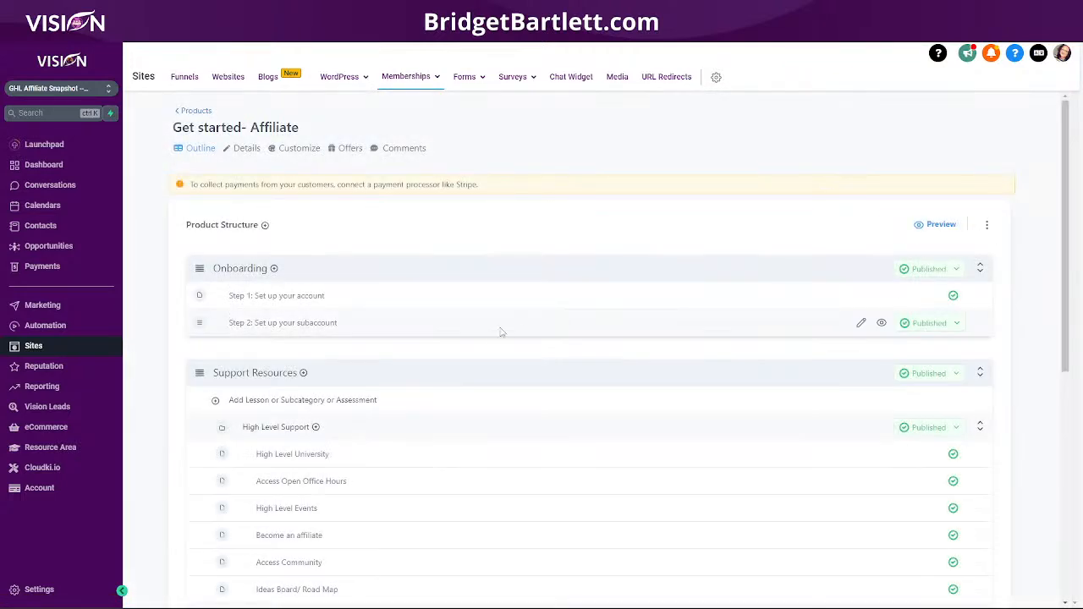
Step: Review the product's lesson outline and the snapshot and Pabbly workflow transfer links in the Affiliate Management lesson
{"action": "scroll", "coordinate": [505, 329], "scroll_direction": "down", "scroll_amount": 3}
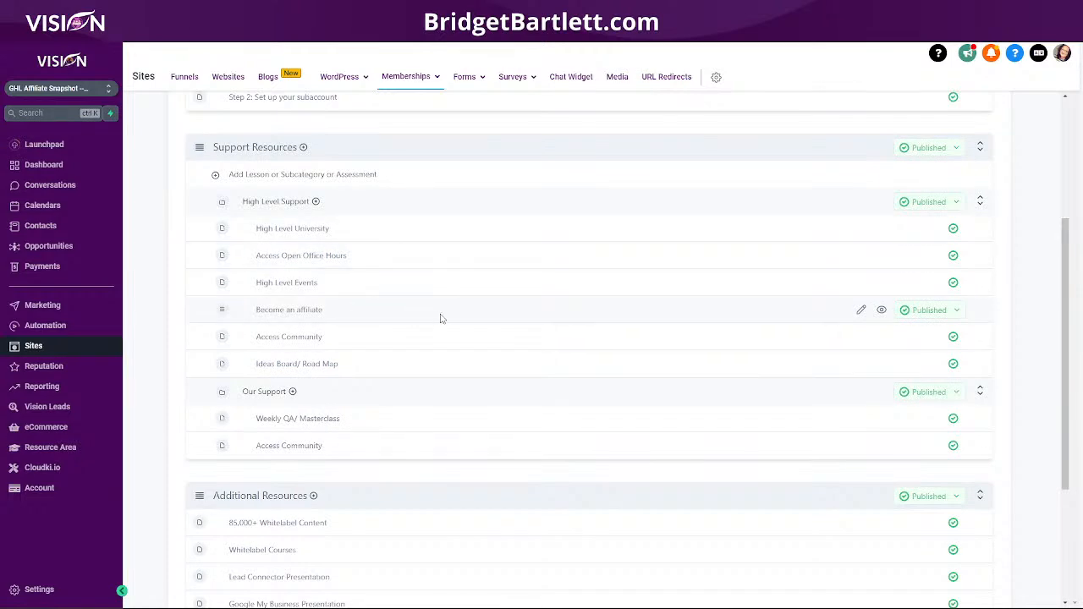
{"action": "scroll", "coordinate": [441, 317], "scroll_direction": "up", "scroll_amount": 1}
{"action": "scroll", "coordinate": [439, 319], "scroll_direction": "down", "scroll_amount": 2}
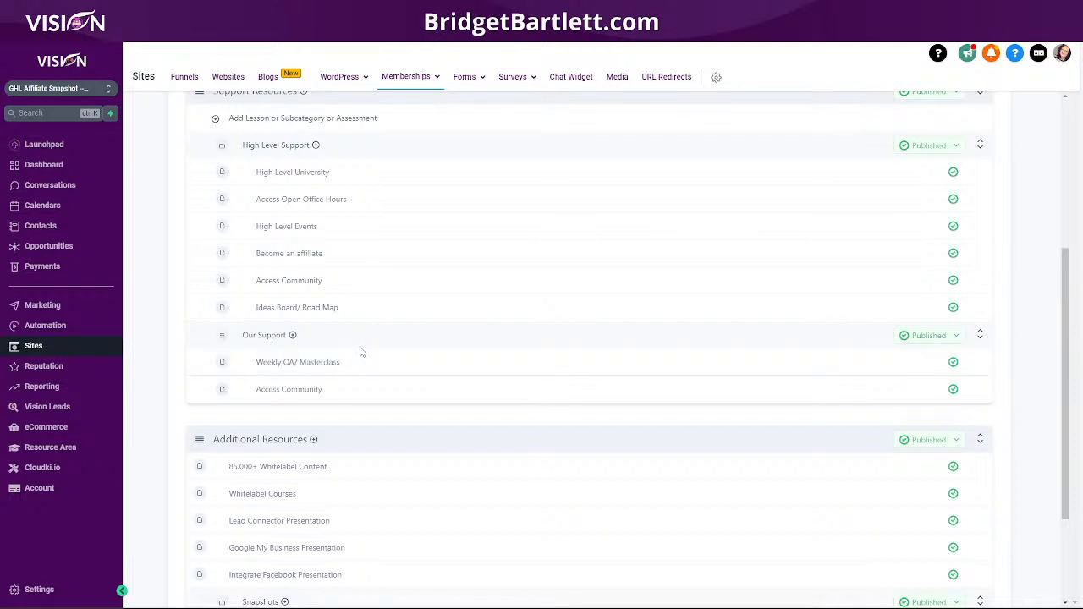
{"action": "scroll", "coordinate": [359, 351], "scroll_direction": "up", "scroll_amount": 3}
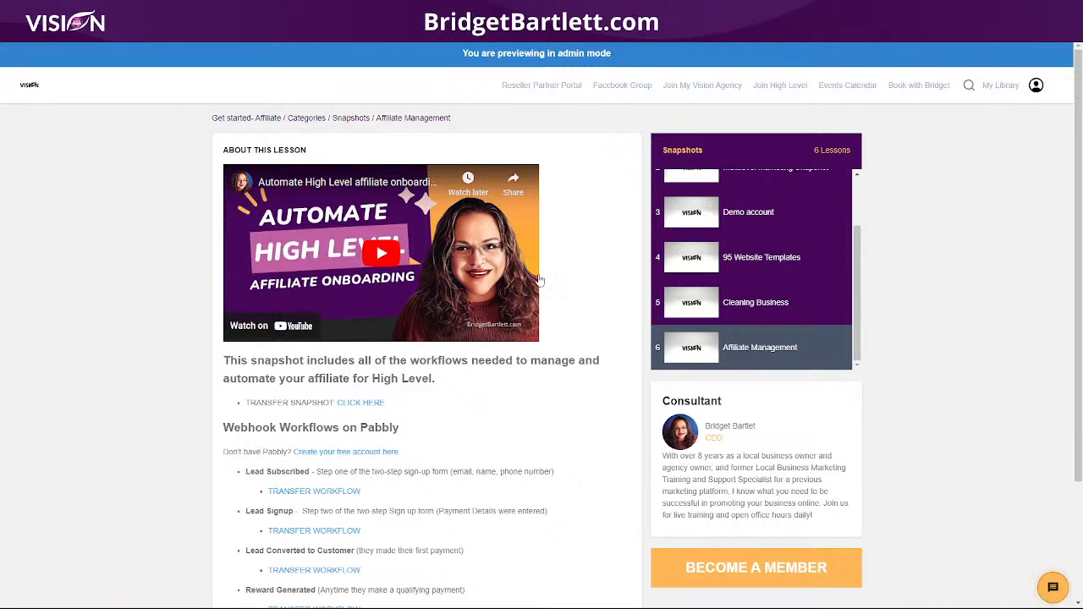
{"action": "scroll", "coordinate": [609, 480], "scroll_direction": "down", "scroll_amount": 2}
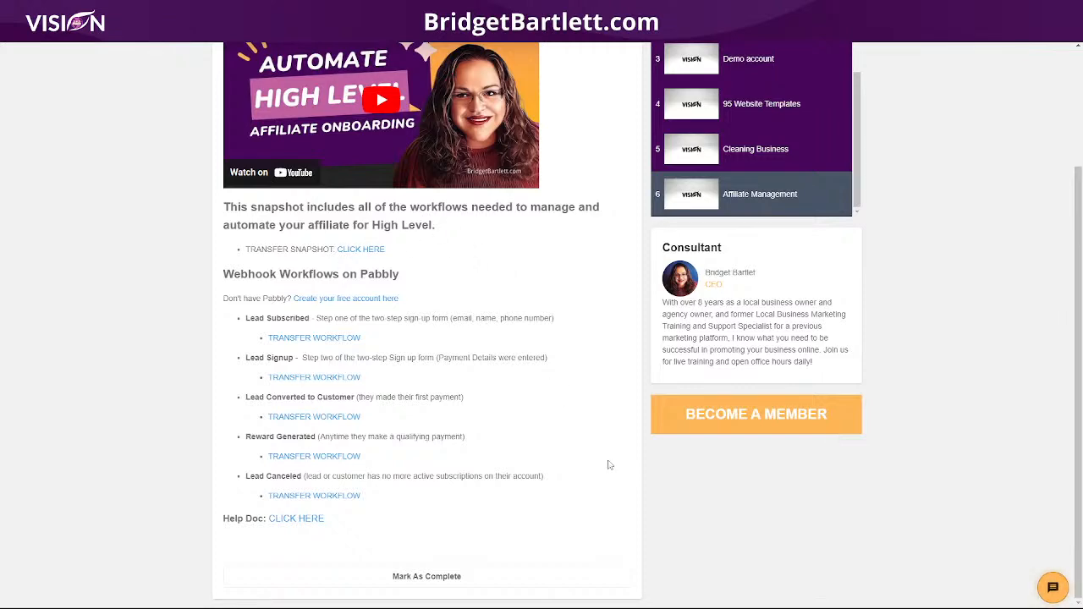
{"action": "scroll", "coordinate": [1008, 375], "scroll_direction": "up", "scroll_amount": 2}
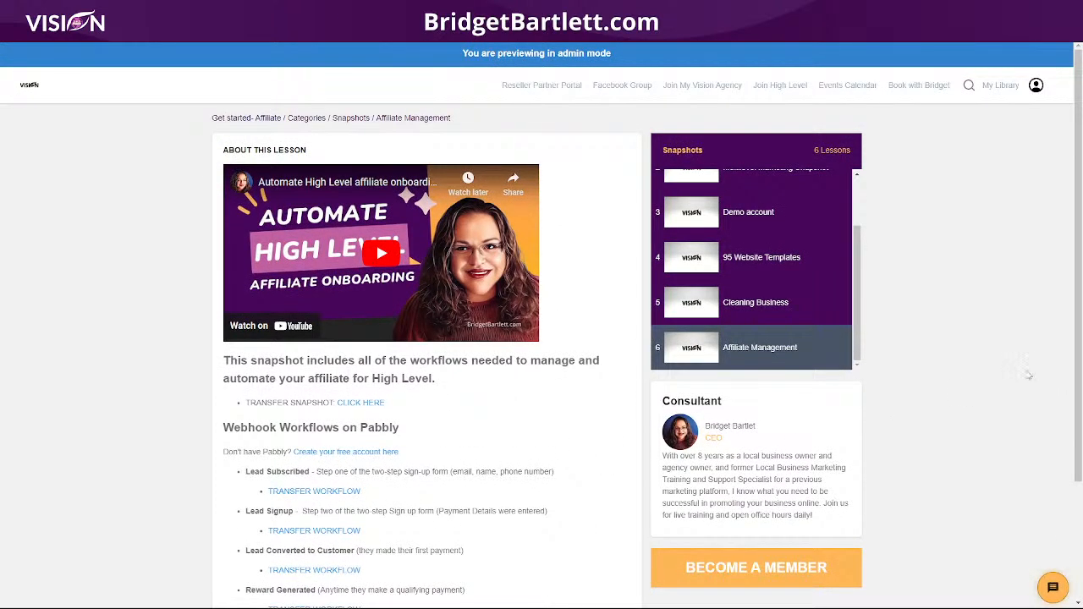